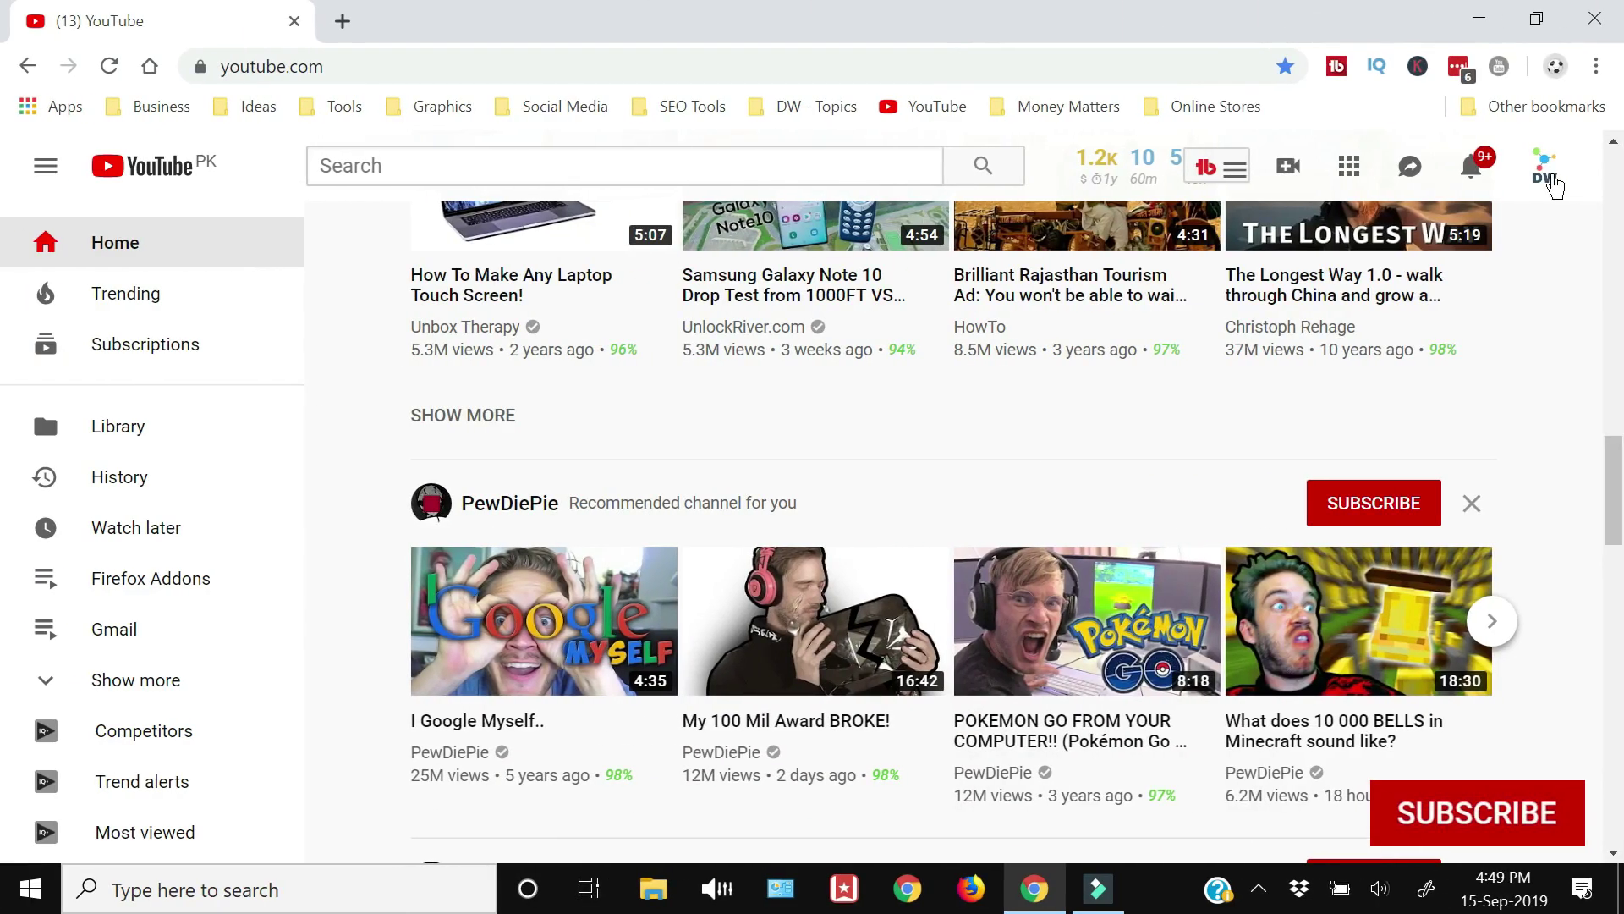
# Open the 'Your data in YouTube' page from the account menu.
pyautogui.click(580, 176)
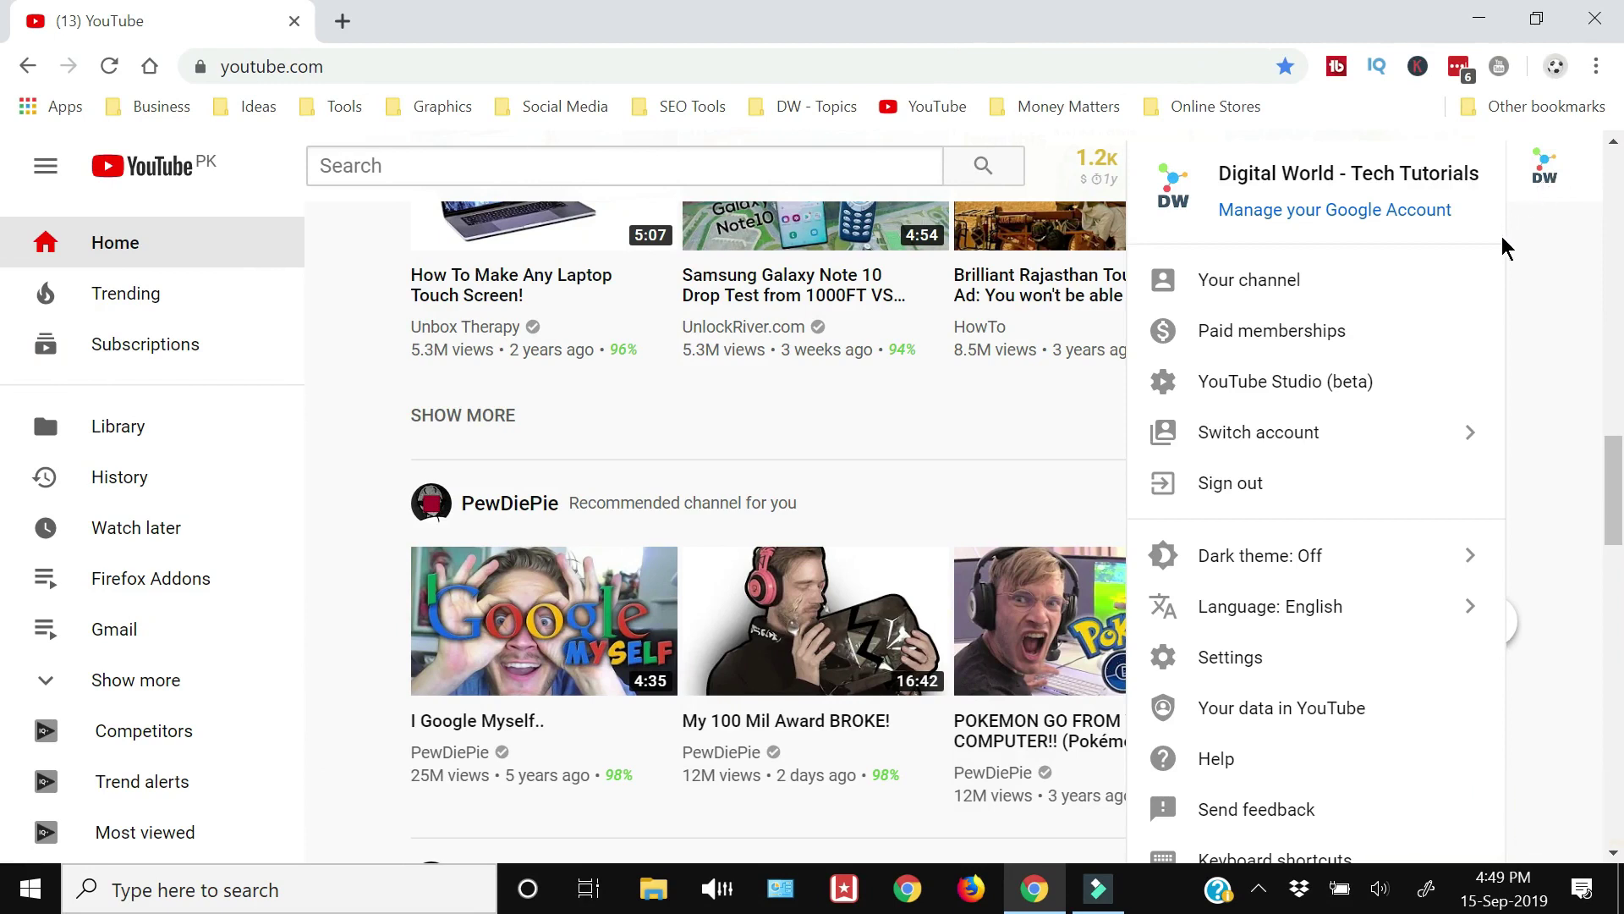
pyautogui.click(1263, 723)
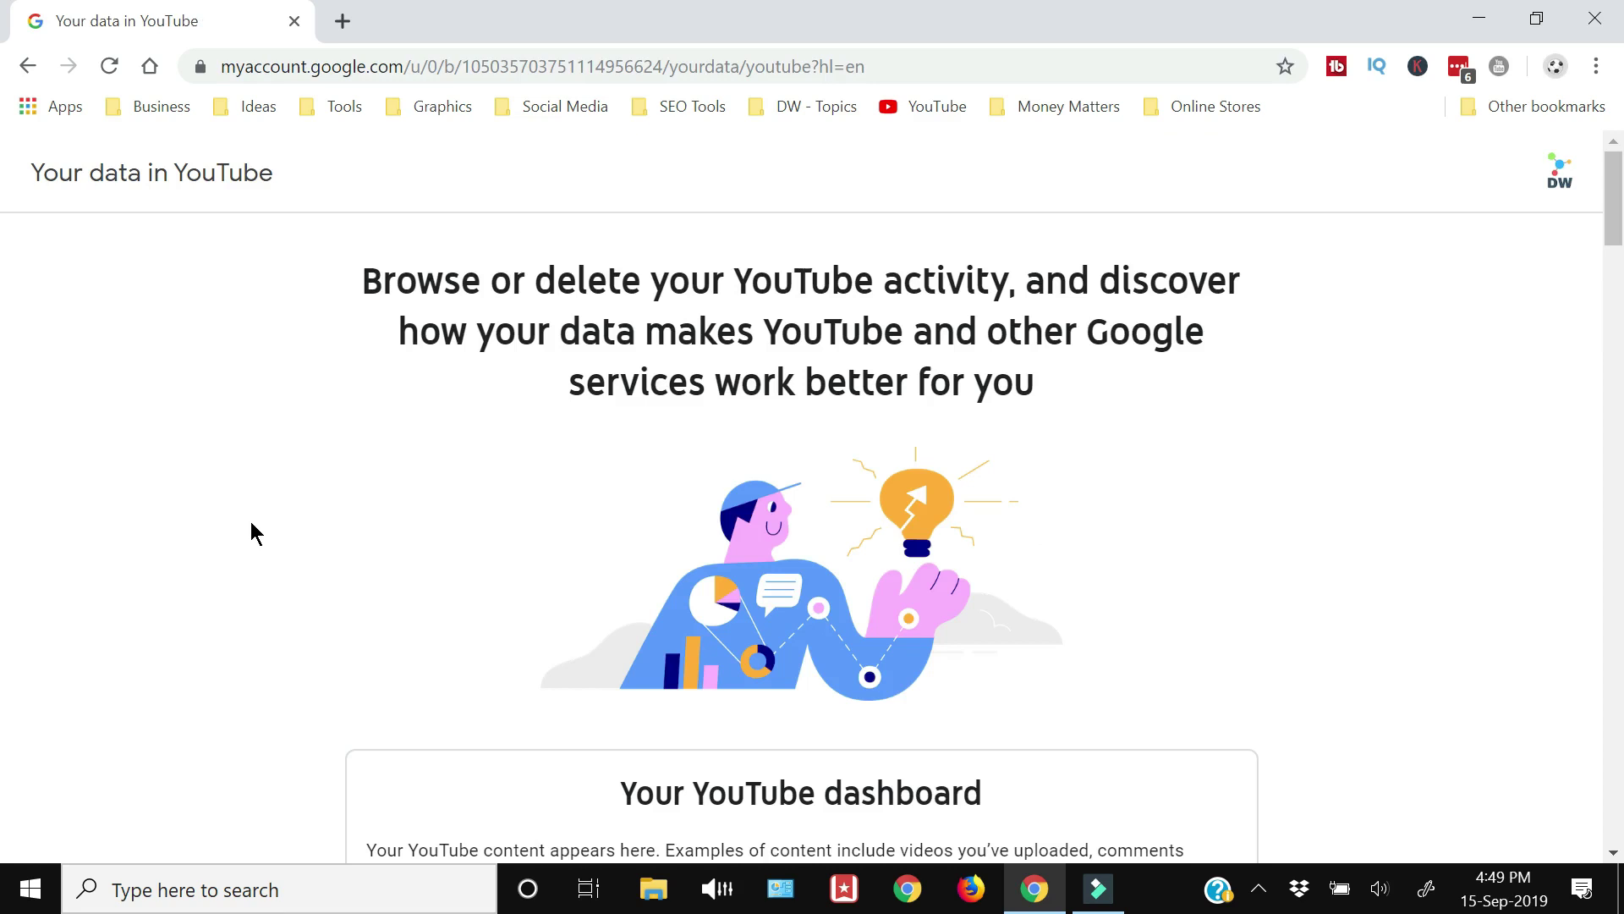
pyautogui.scroll(-7, 250, 521)
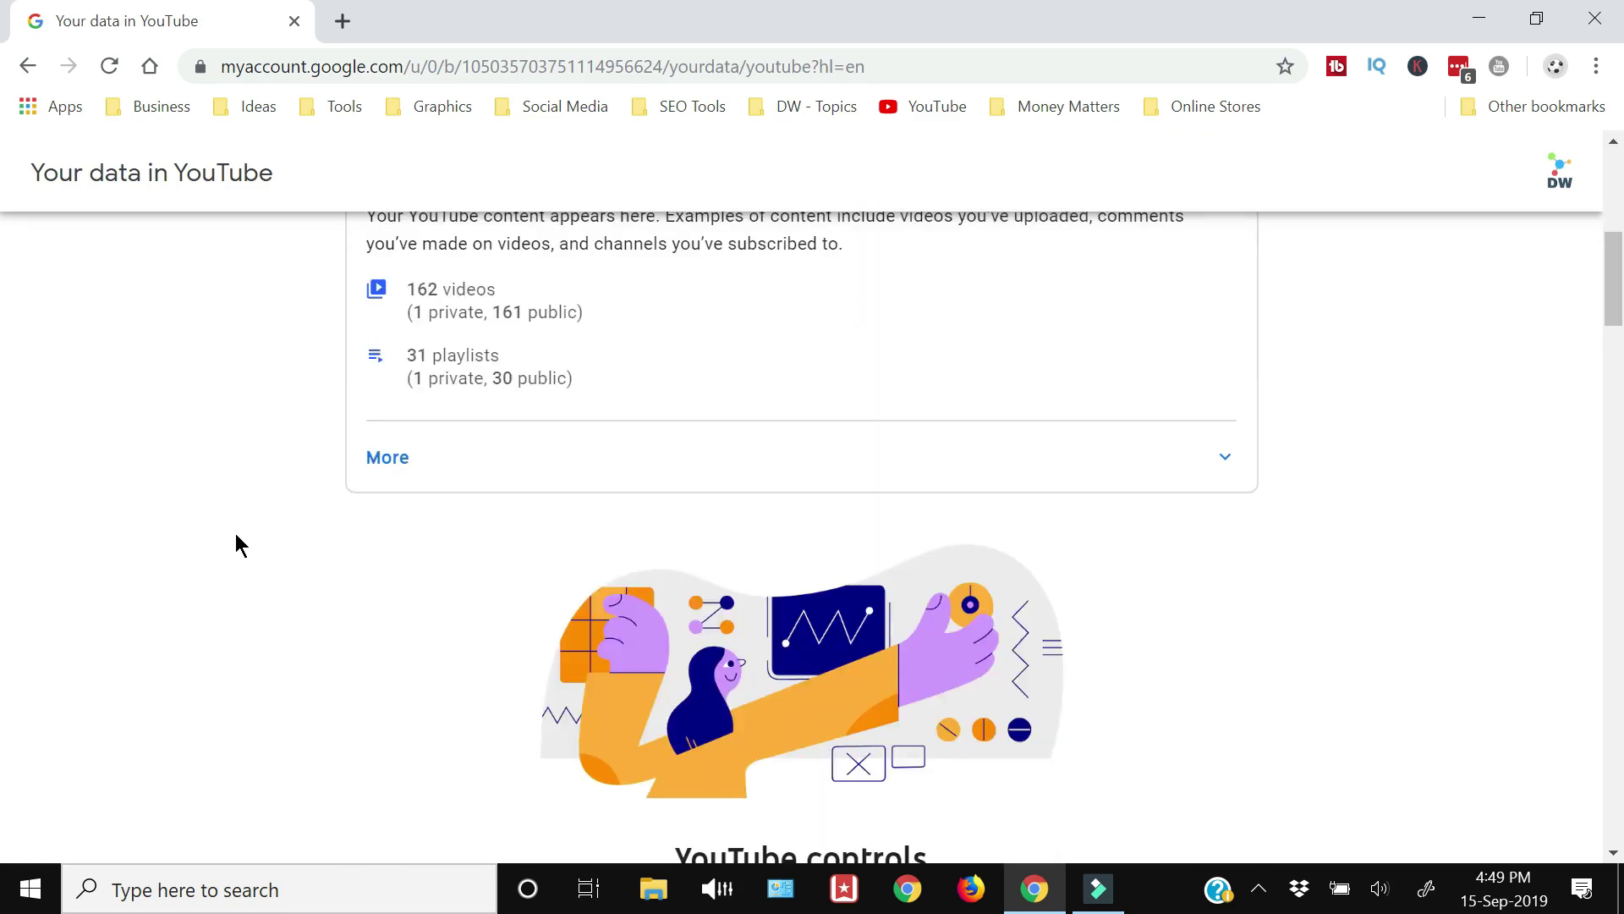
pyautogui.scroll(3, 236, 534)
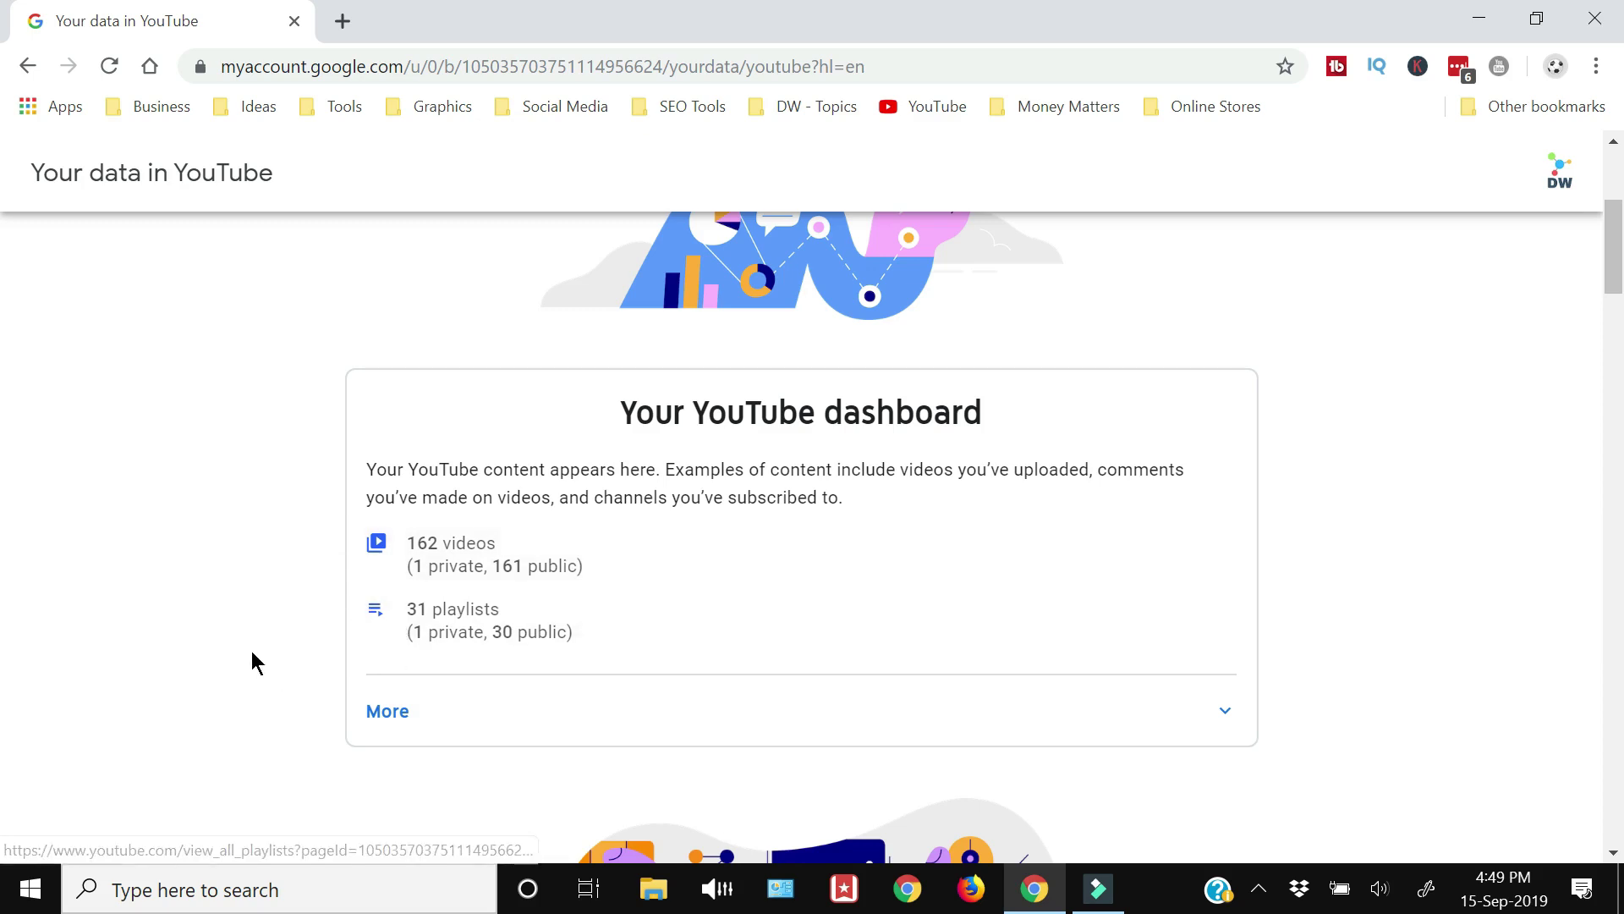
# Scroll down to the YouTube Watch History card and review the recently watched videos.
pyautogui.scroll(-1, 251, 655)
pyautogui.scroll(-1, 258, 662)
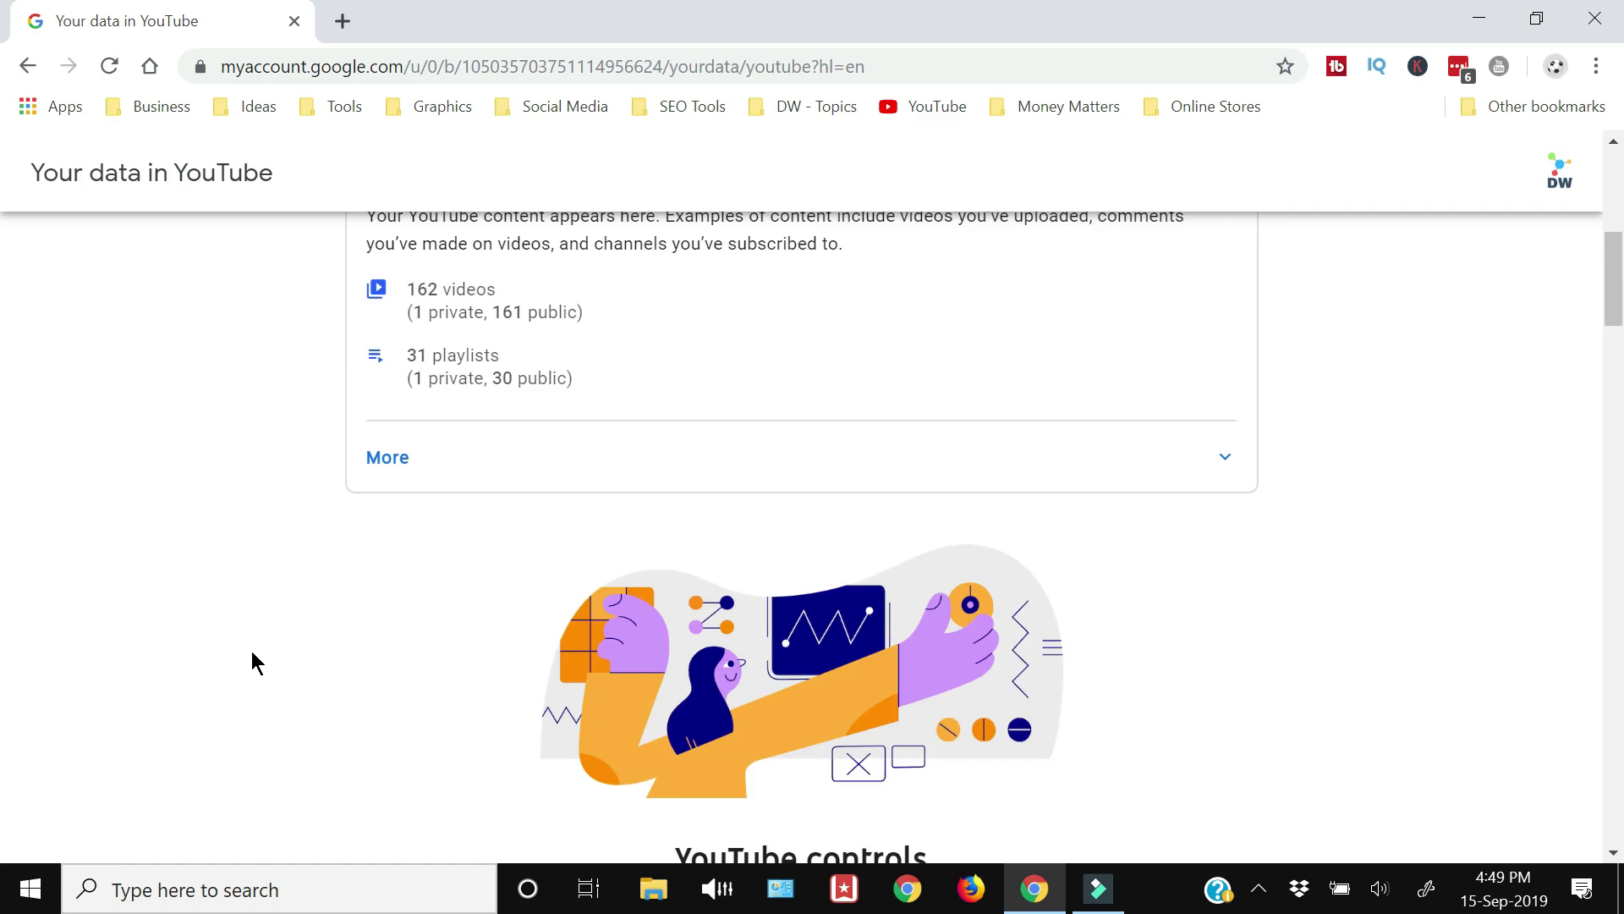
pyautogui.scroll(-3, 252, 656)
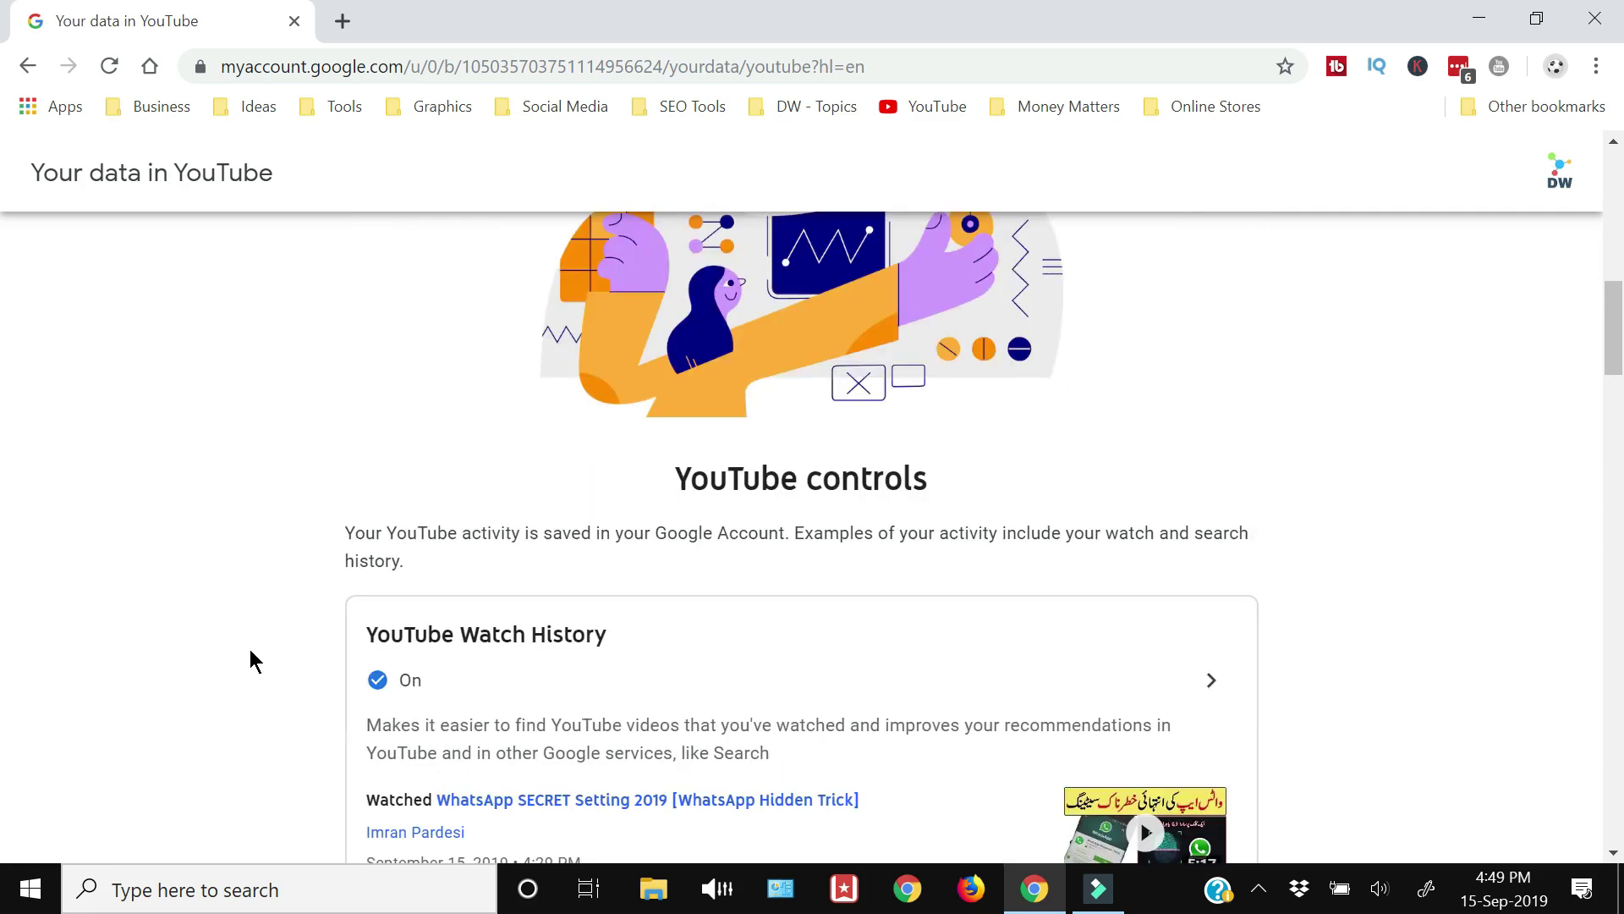
pyautogui.scroll(-1, 245, 642)
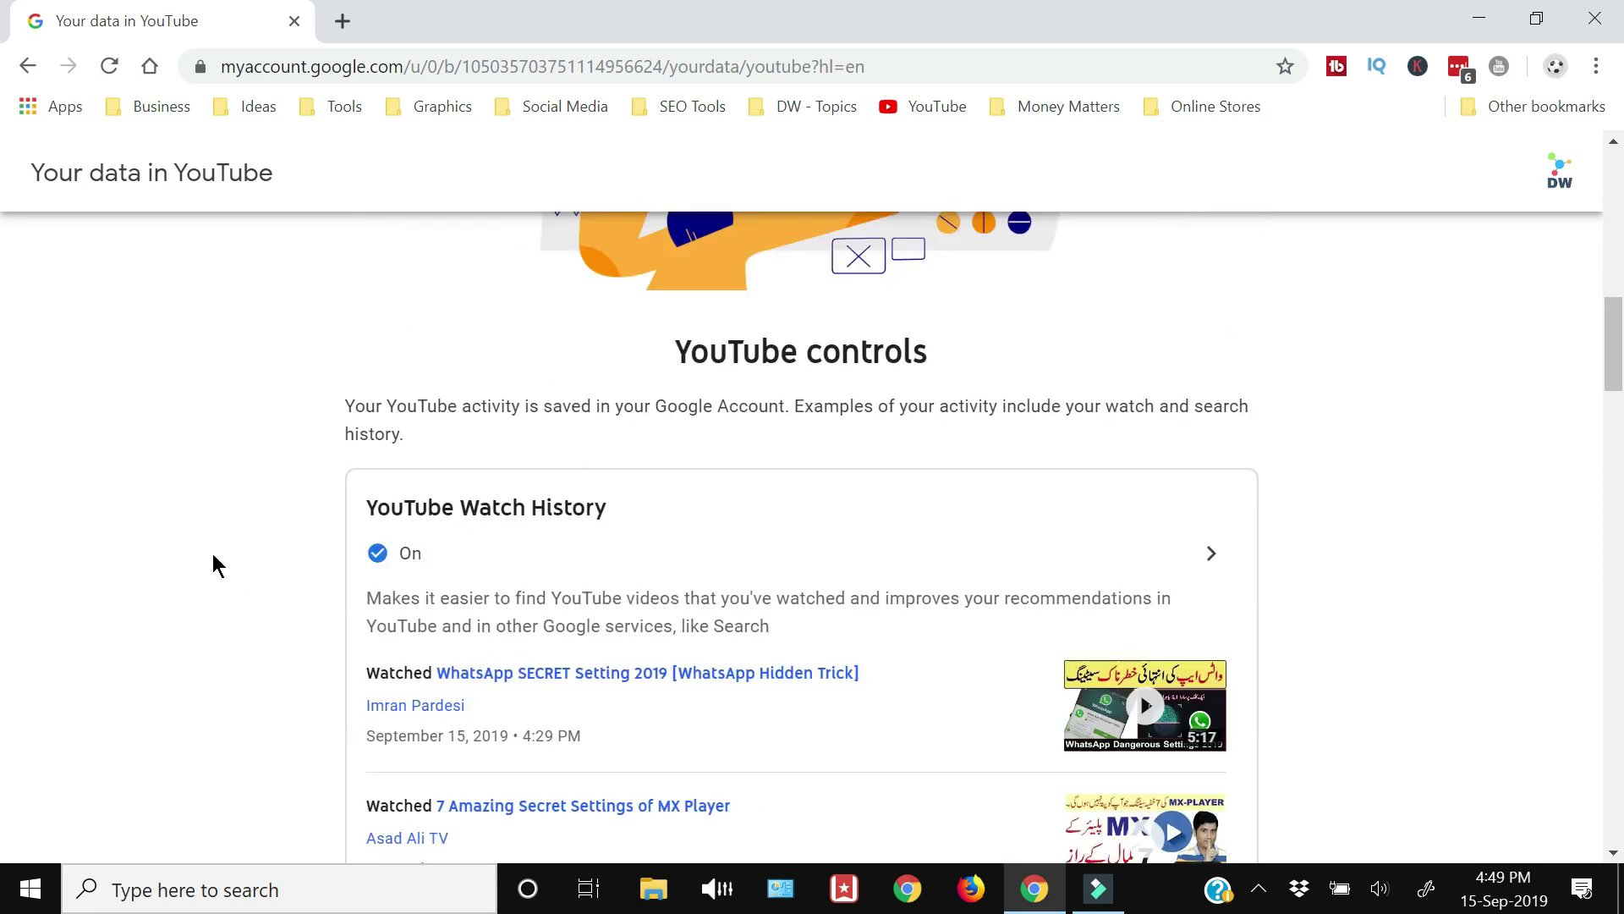
pyautogui.scroll(-1, 213, 564)
pyautogui.scroll(1, 213, 564)
pyautogui.scroll(-1, 254, 565)
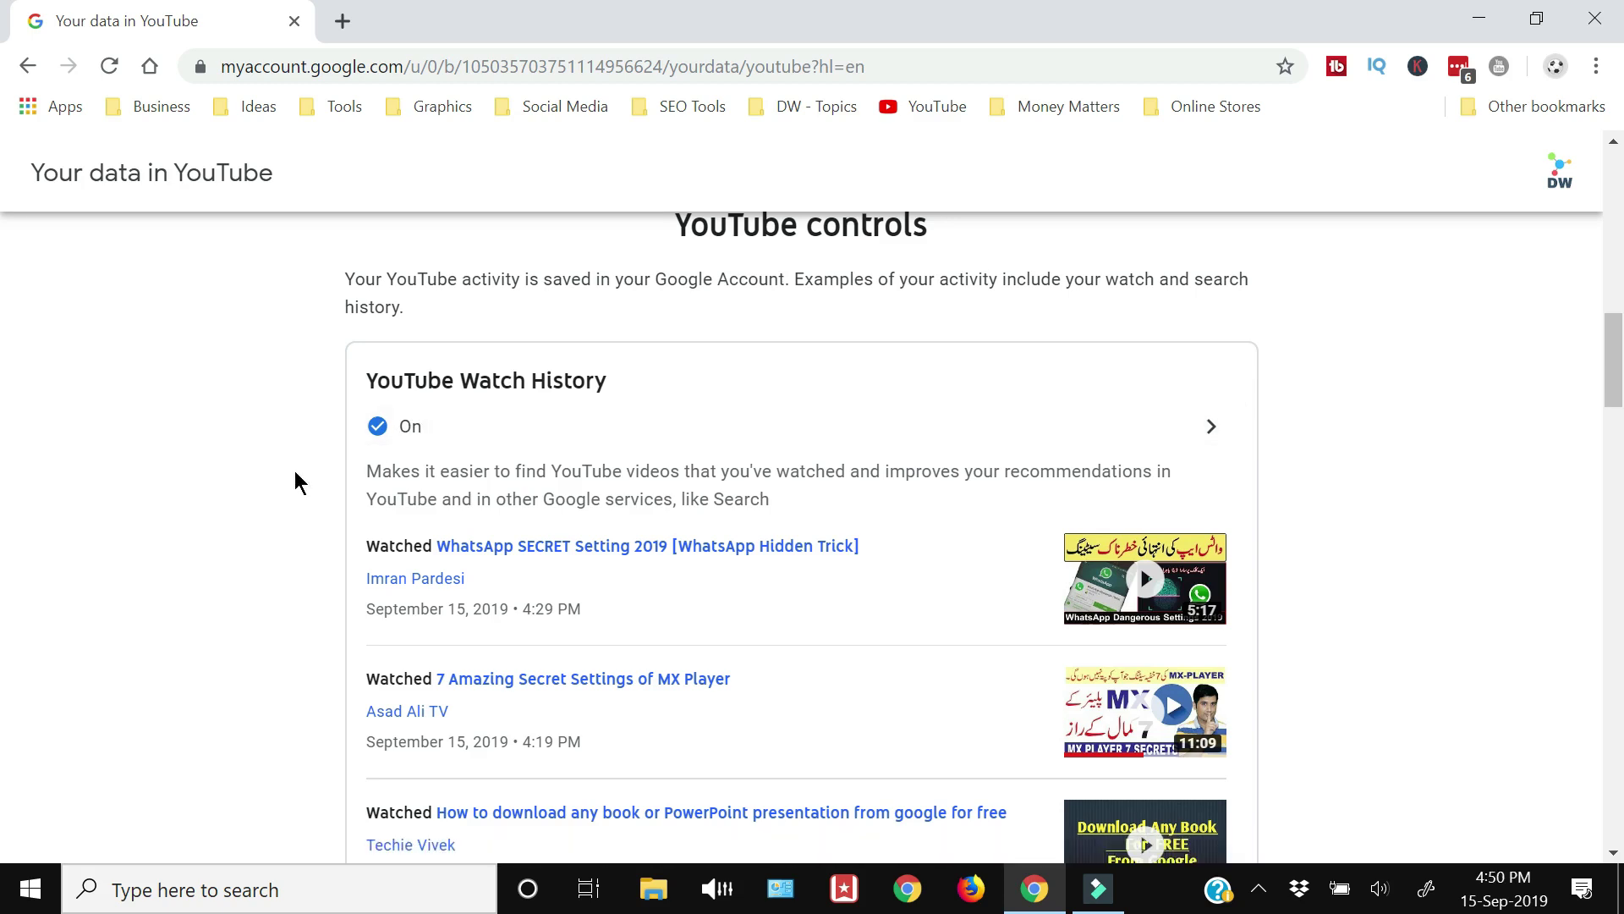
pyautogui.scroll(-1, 297, 479)
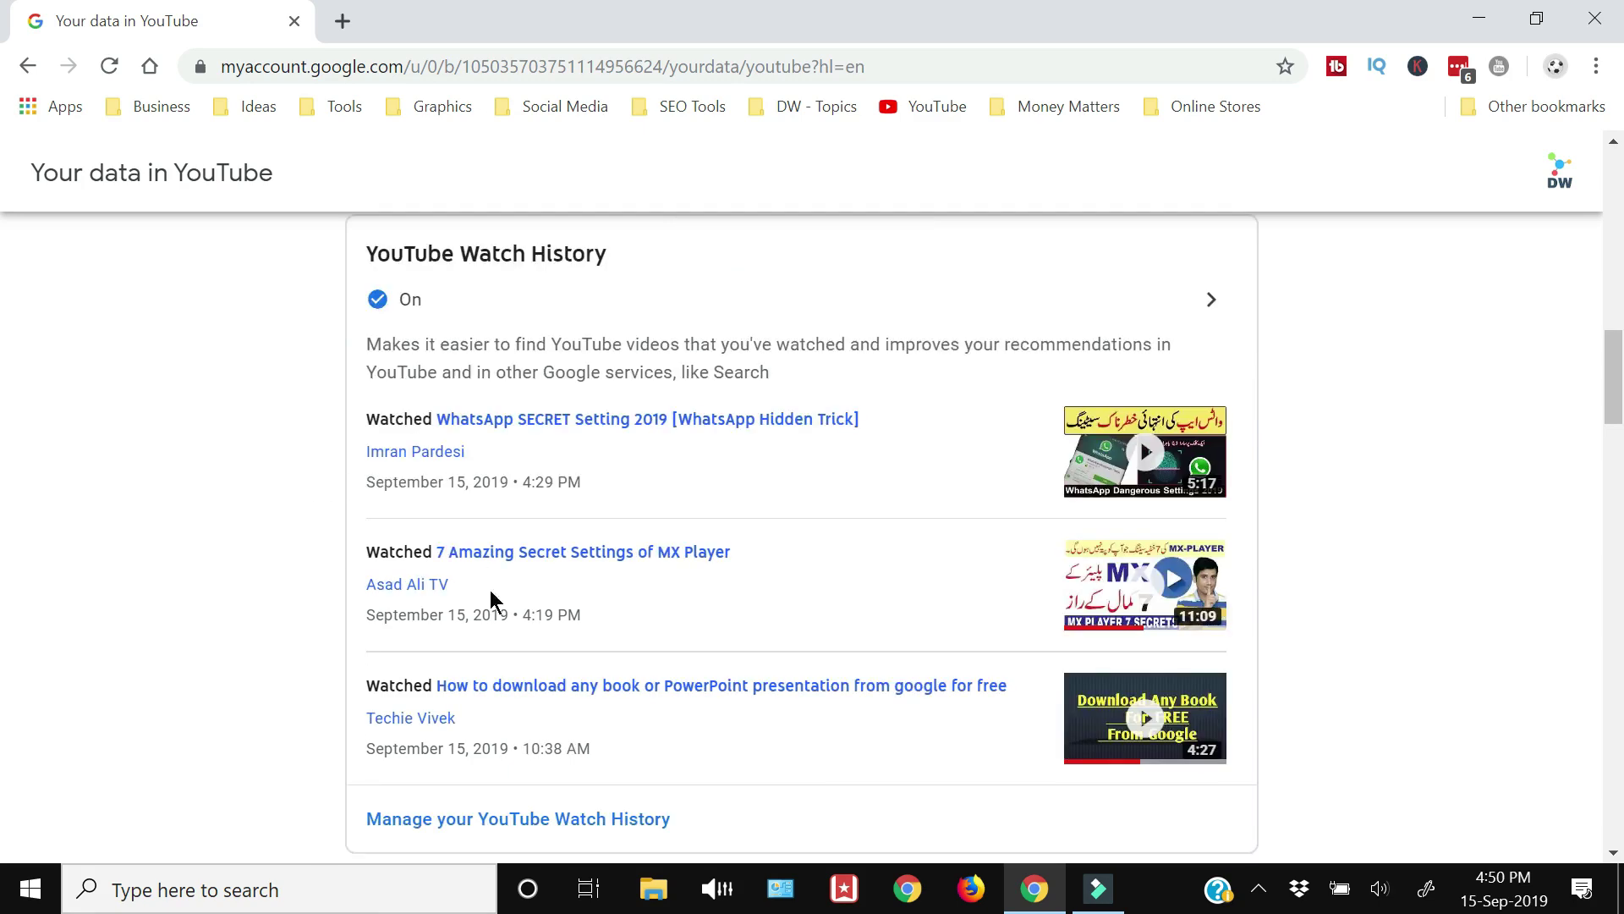
pyautogui.scroll(-3, 508, 702)
pyautogui.scroll(3, 508, 705)
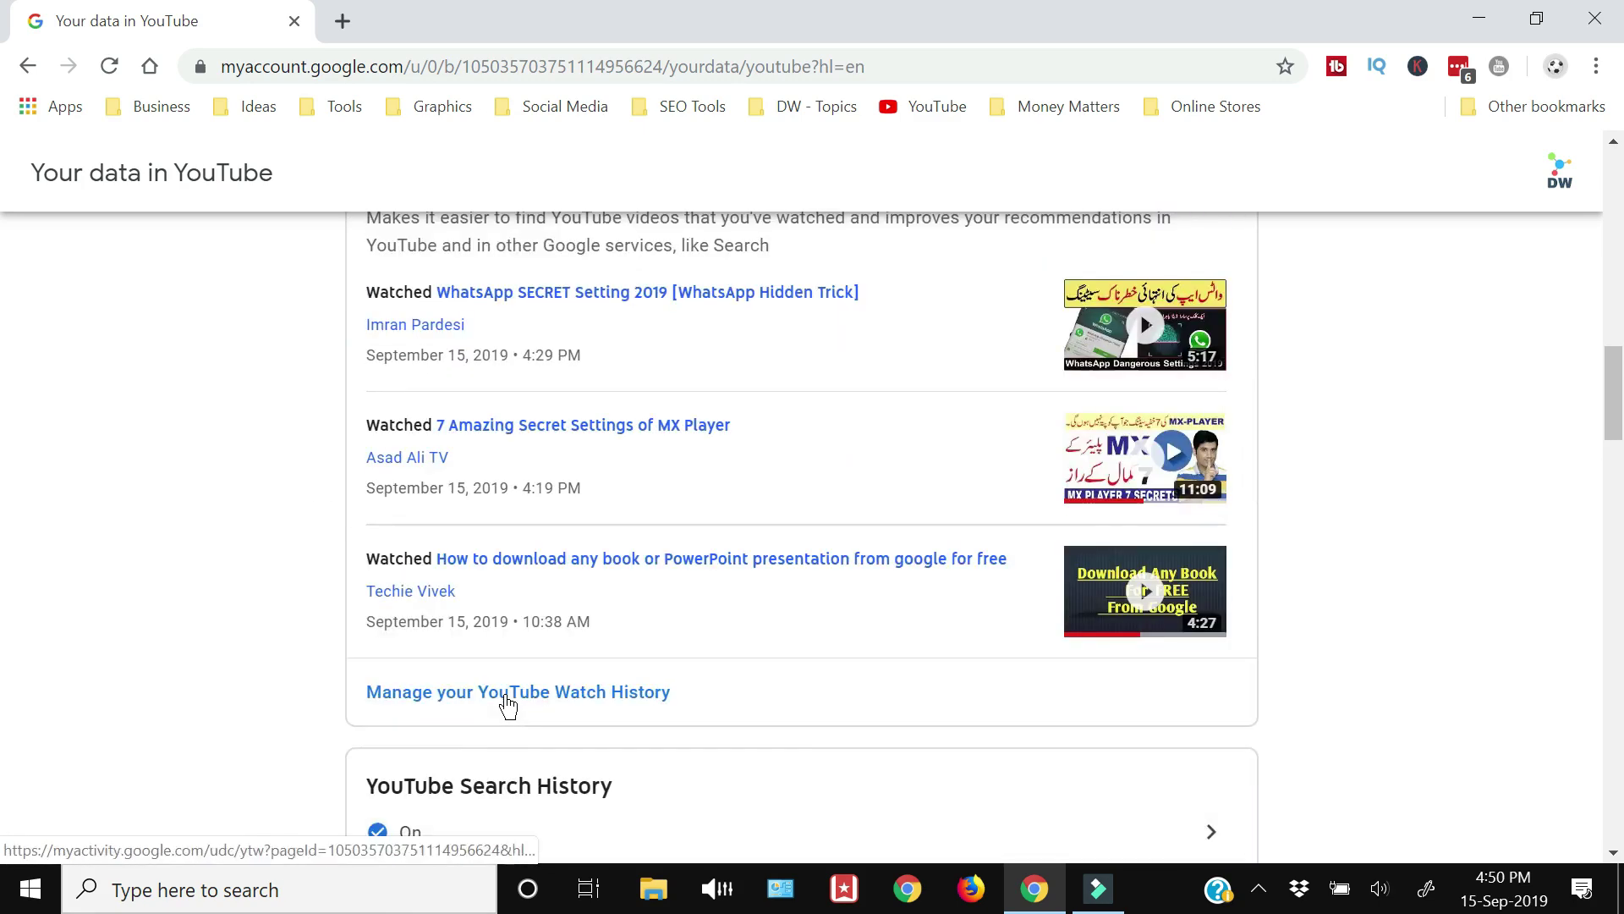
pyautogui.scroll(-1, 513, 540)
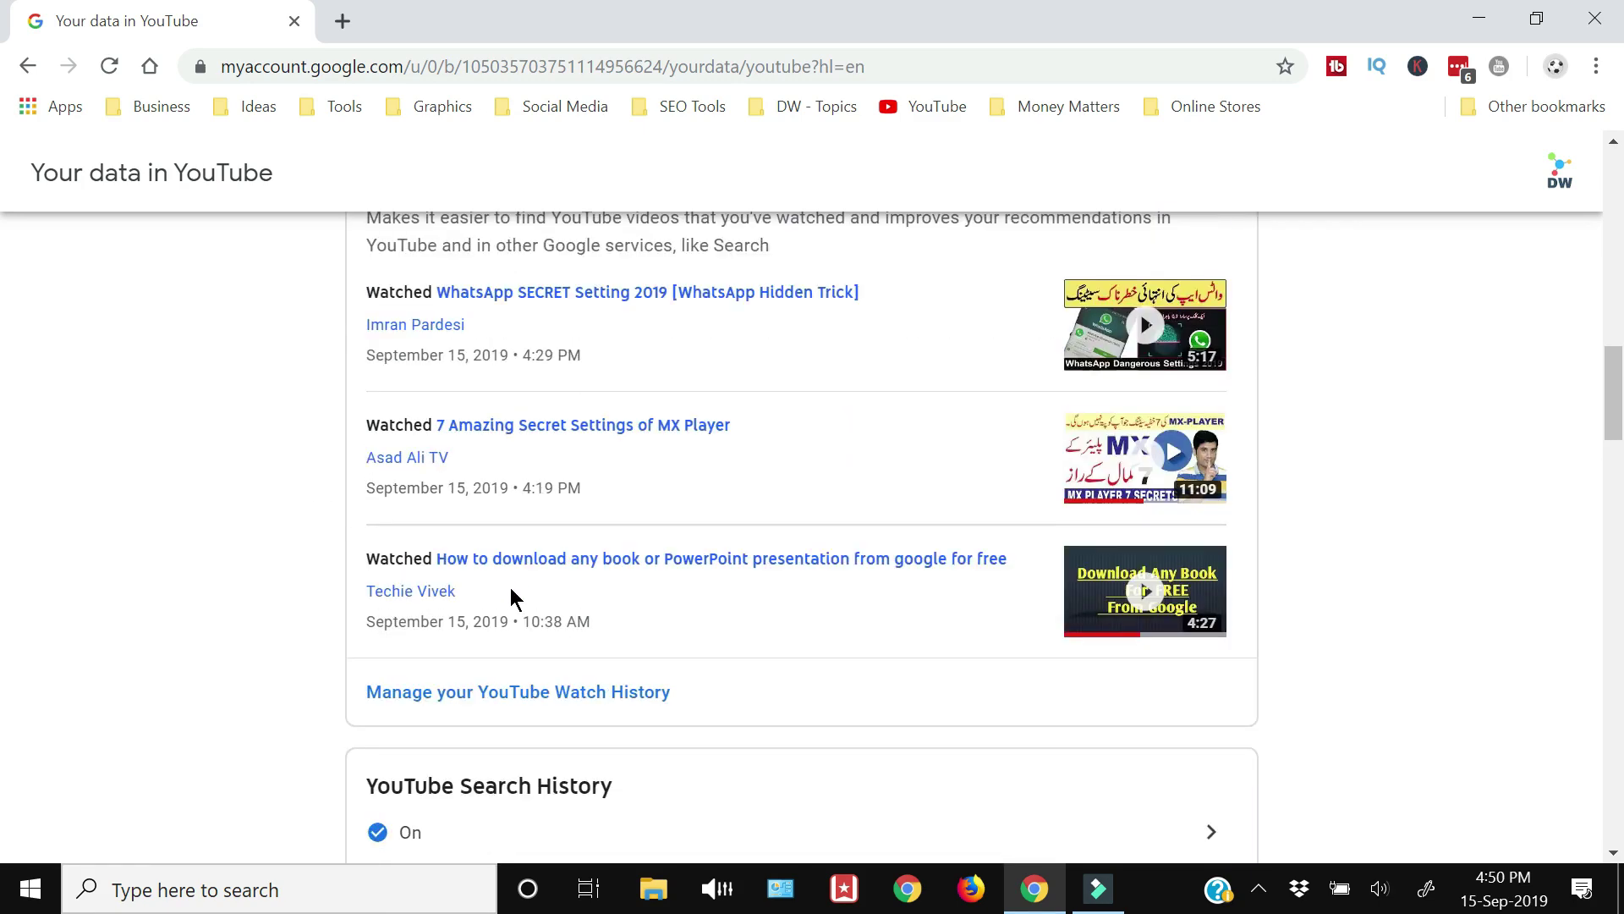
pyautogui.click(149, 537)
pyautogui.scroll(-2, 309, 654)
pyautogui.scroll(2, 309, 654)
pyautogui.scroll(-1, 210, 565)
# Switch off YouTube Watch History in Activity controls and confirm the pause.
pyautogui.scroll(3, 209, 565)
pyautogui.click(1207, 430)
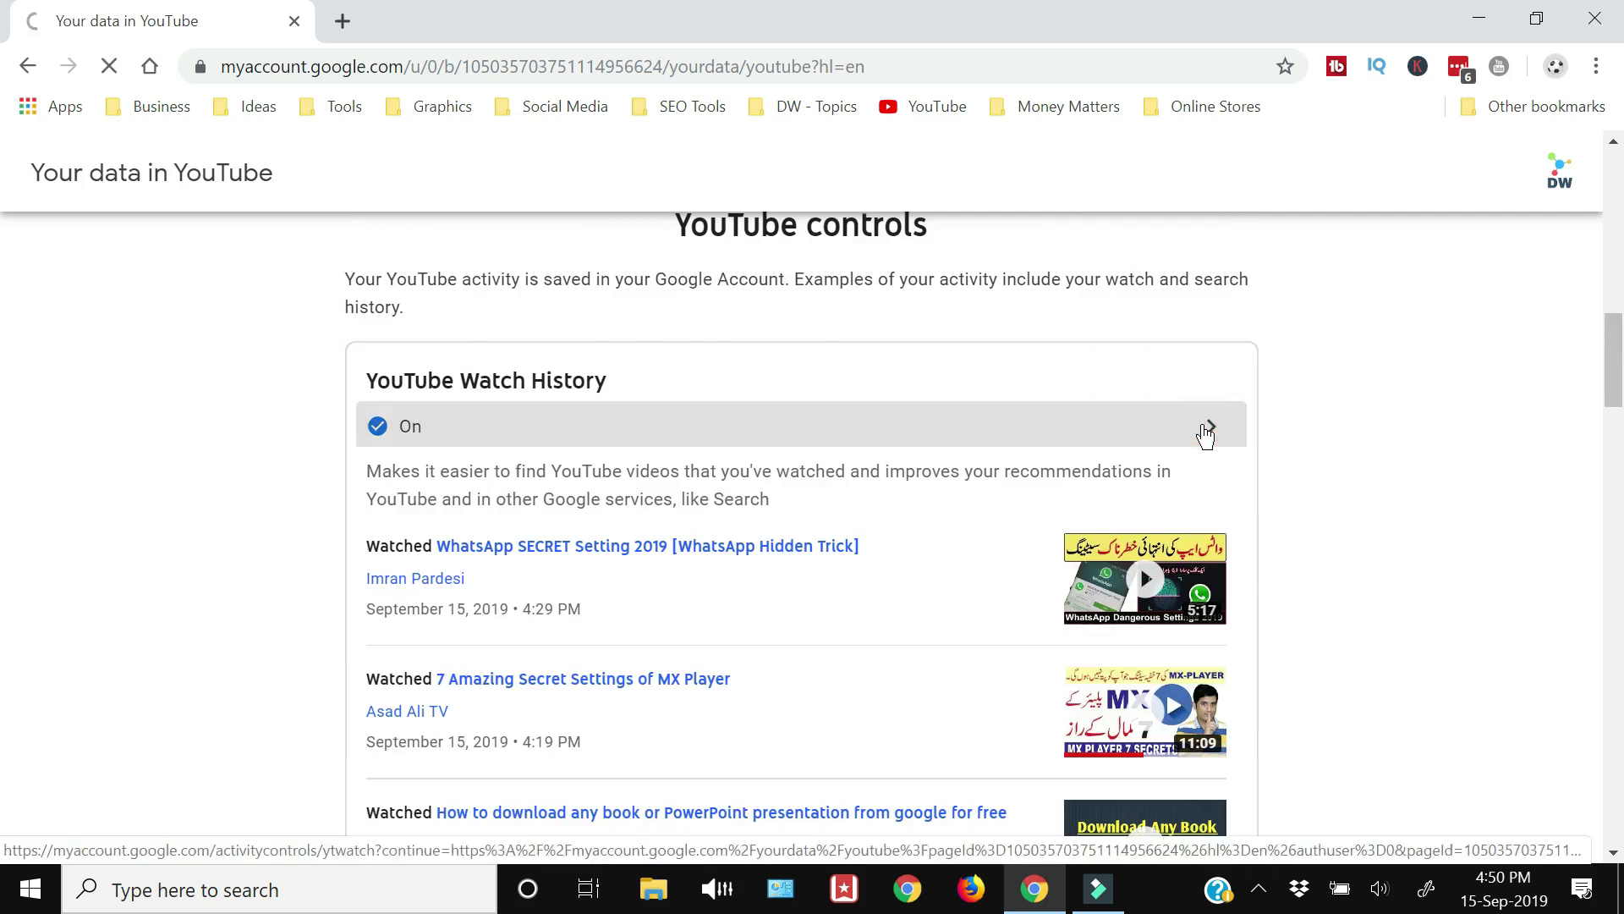
pyautogui.scroll(-2, 1390, 493)
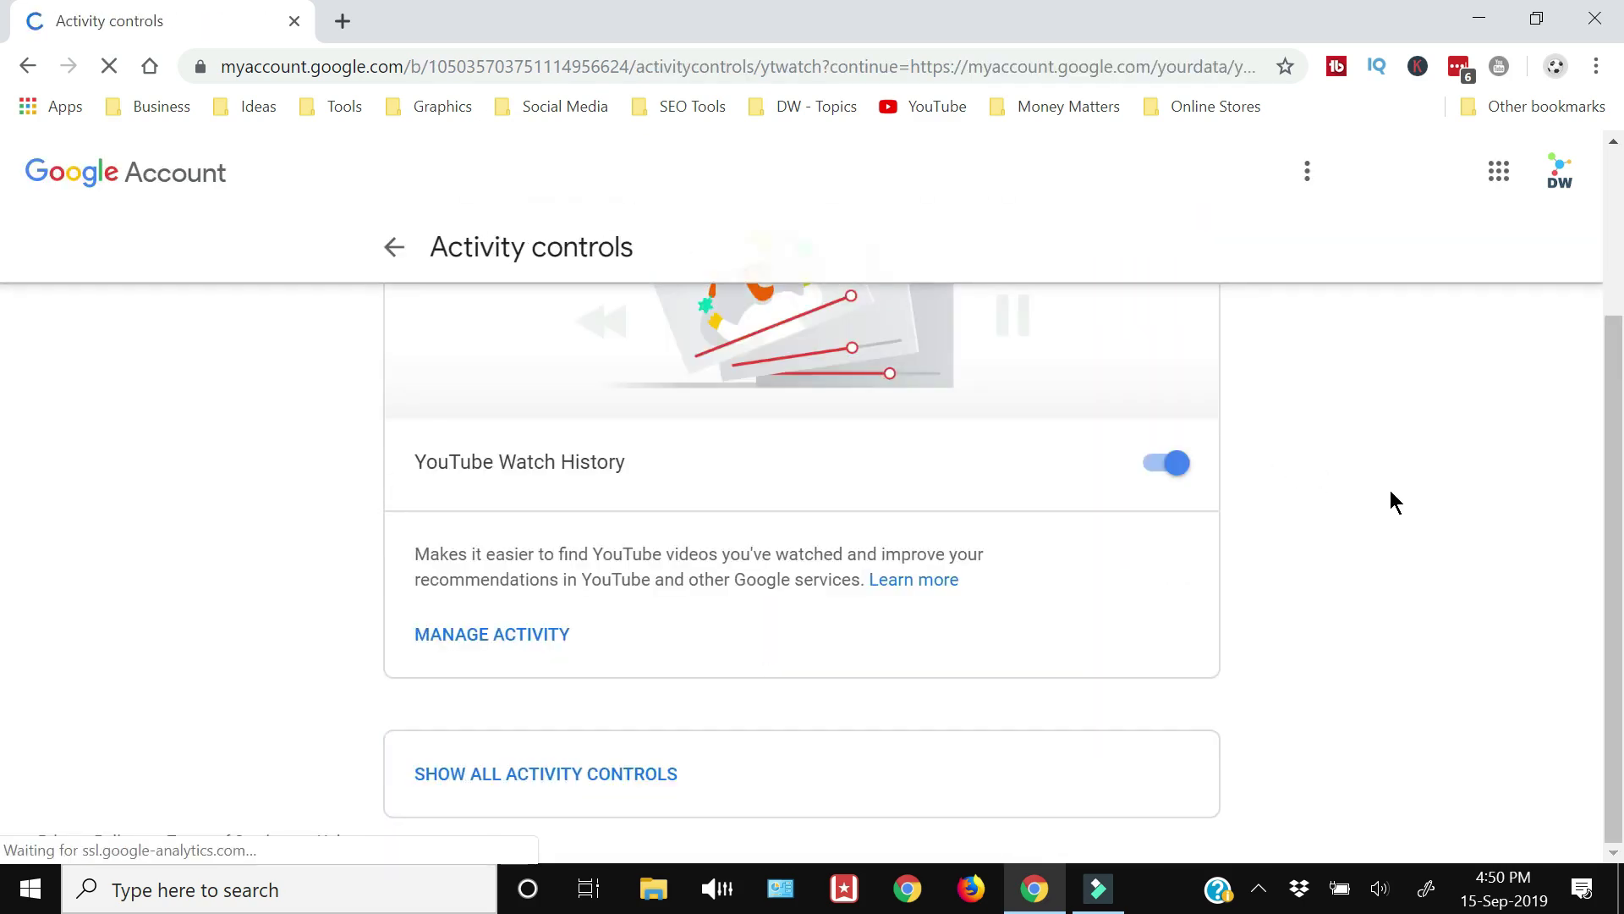
pyautogui.click(1162, 465)
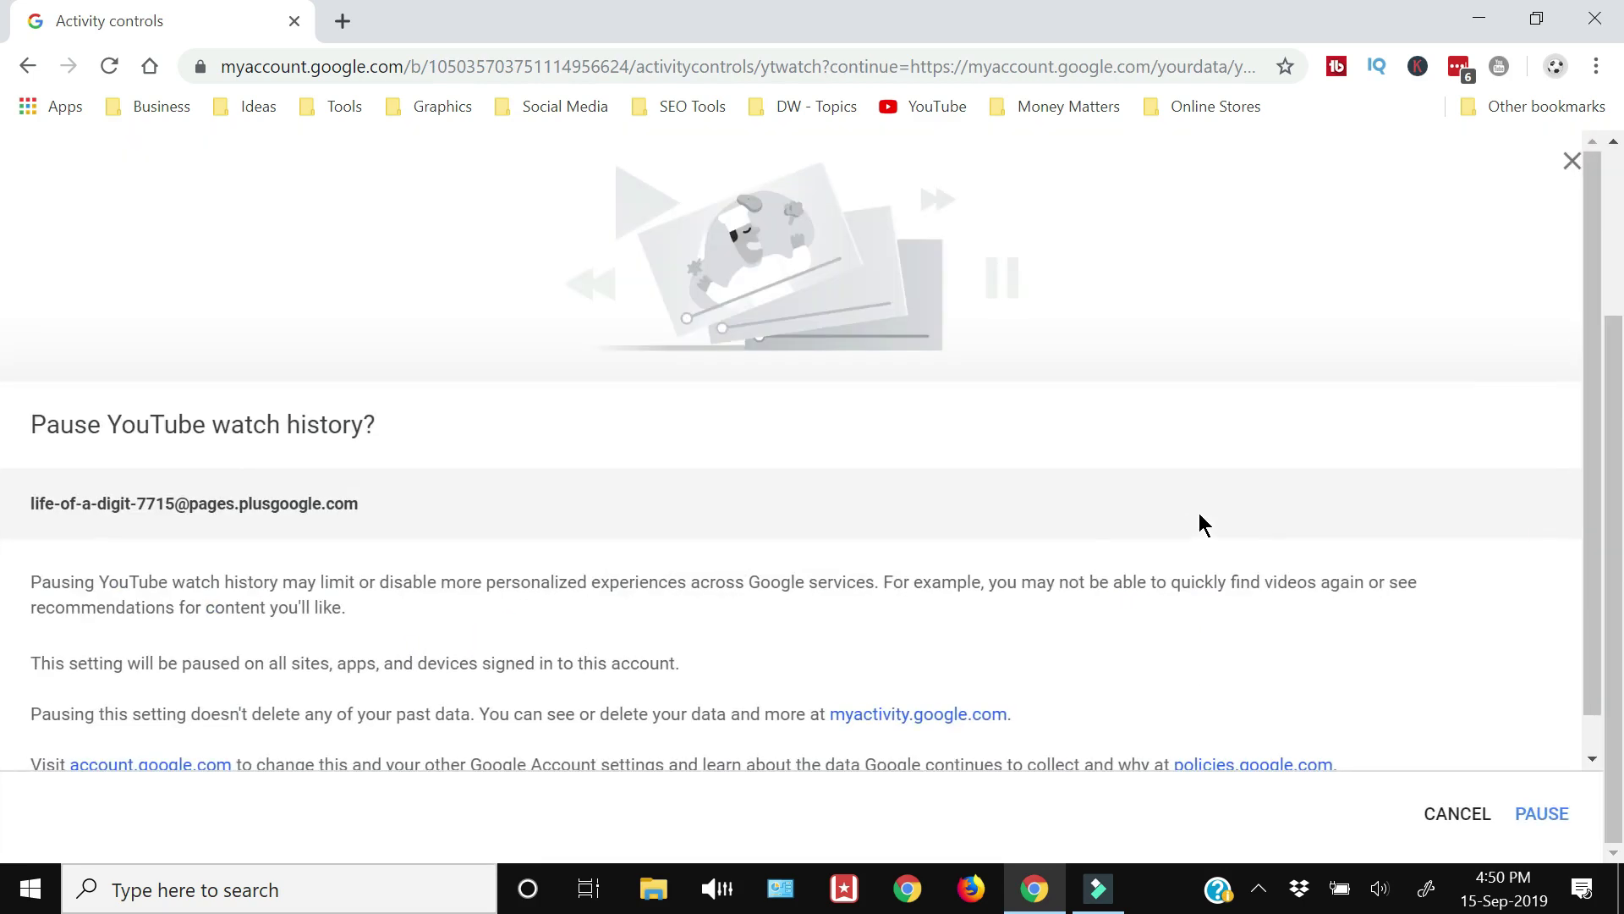
pyautogui.scroll(-1, 1200, 524)
pyautogui.click(1545, 817)
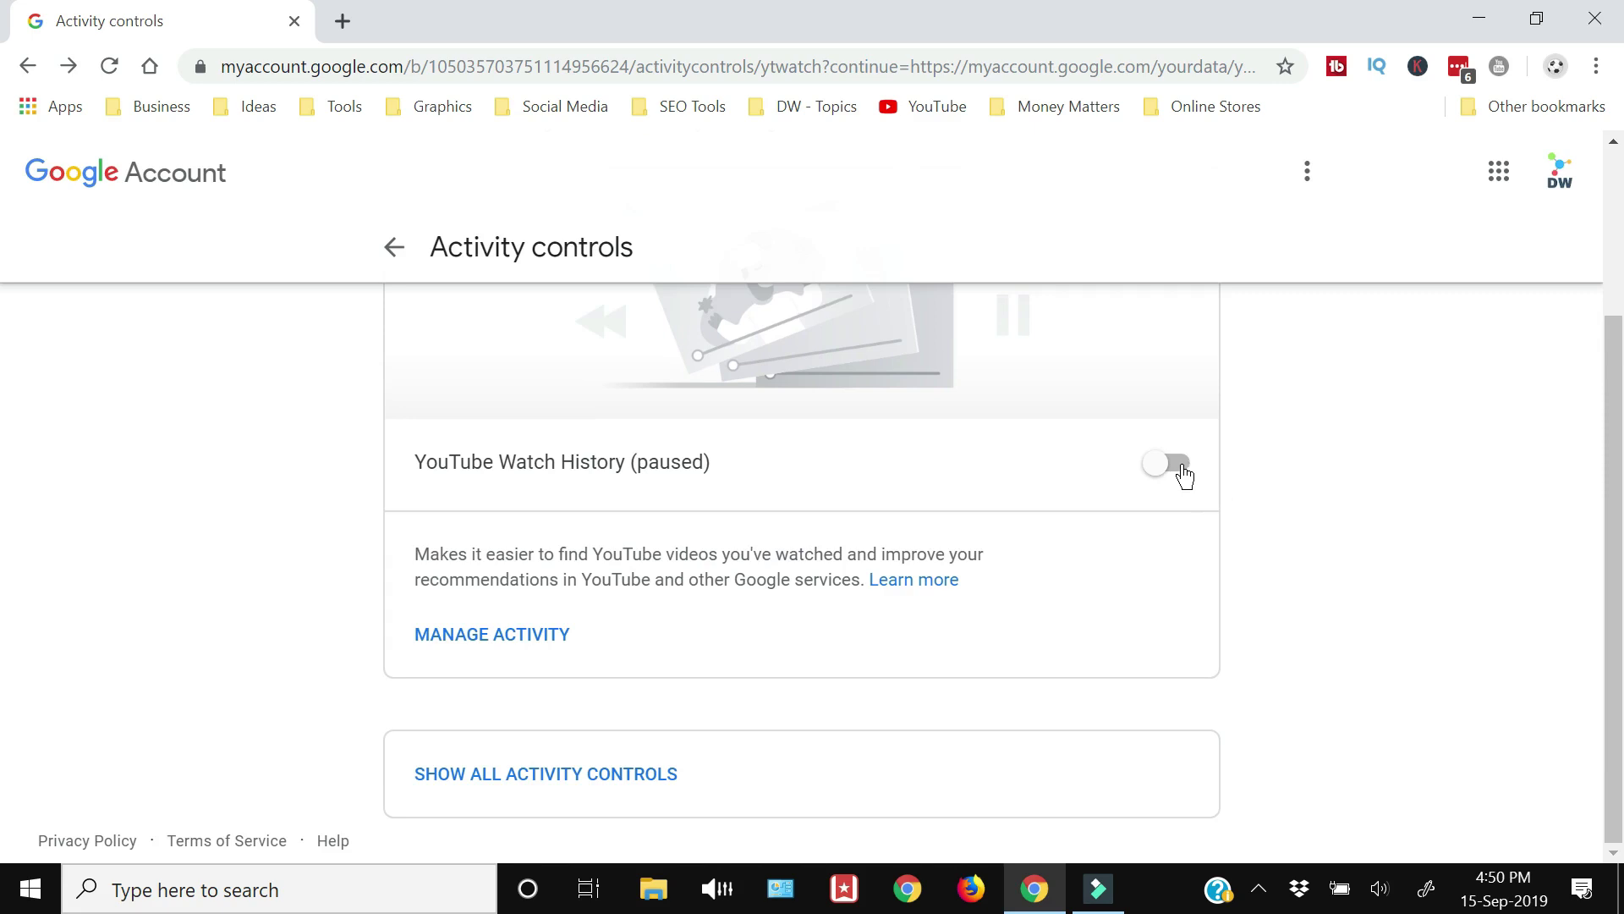
pyautogui.scroll(1, 250, 497)
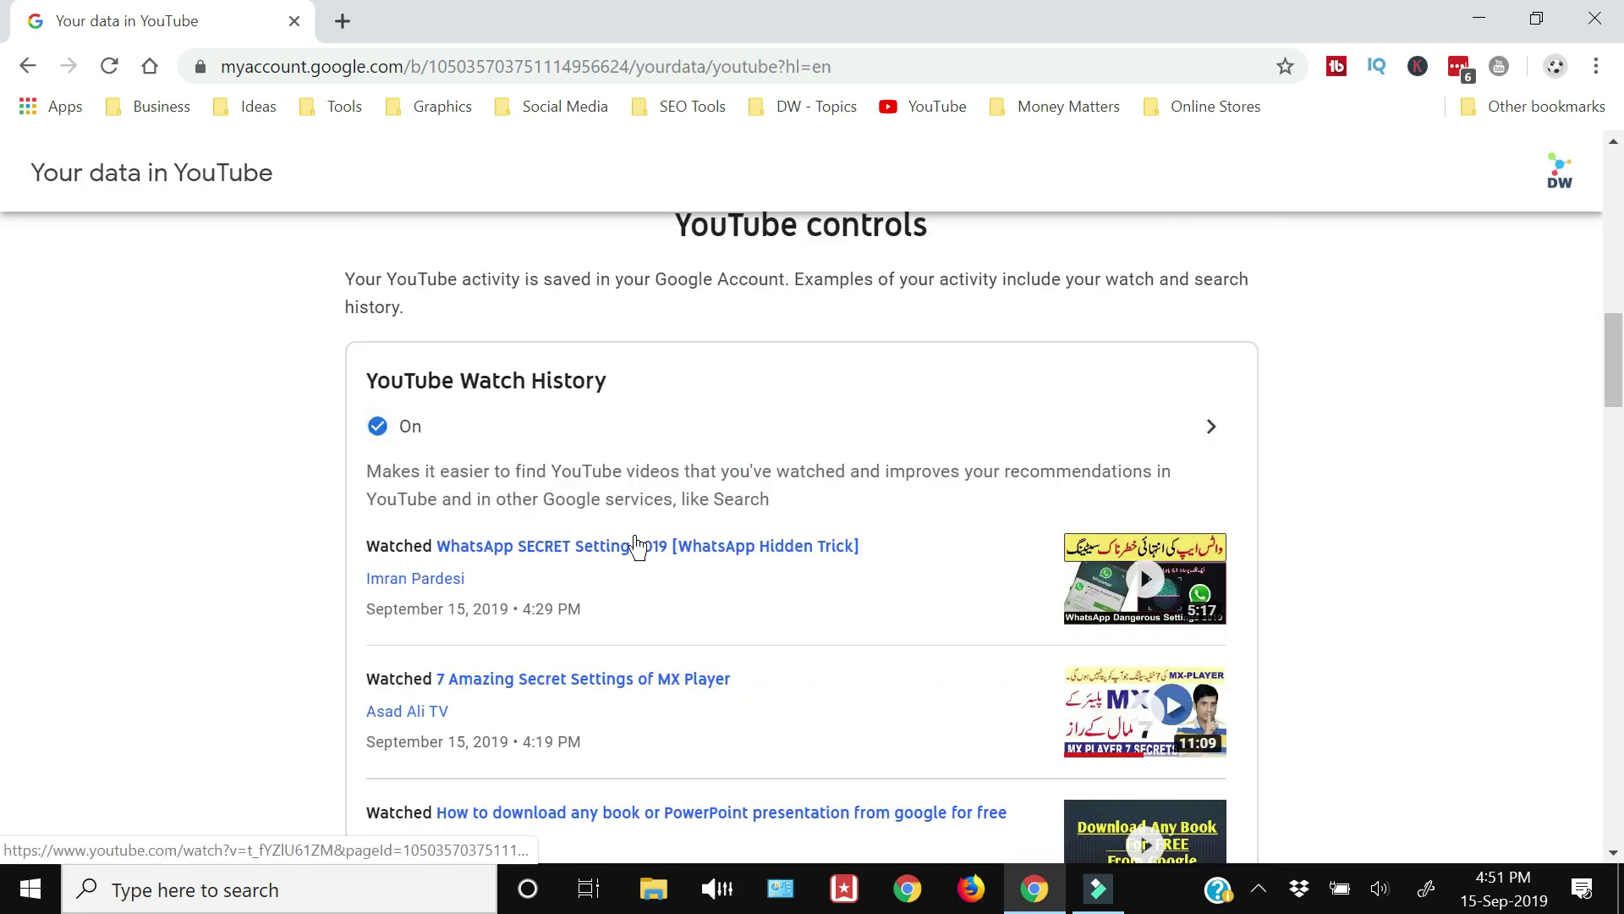
# Look over the YouTube Search History card, then go back to the YouTube home page.
pyautogui.scroll(-7, 73, 533)
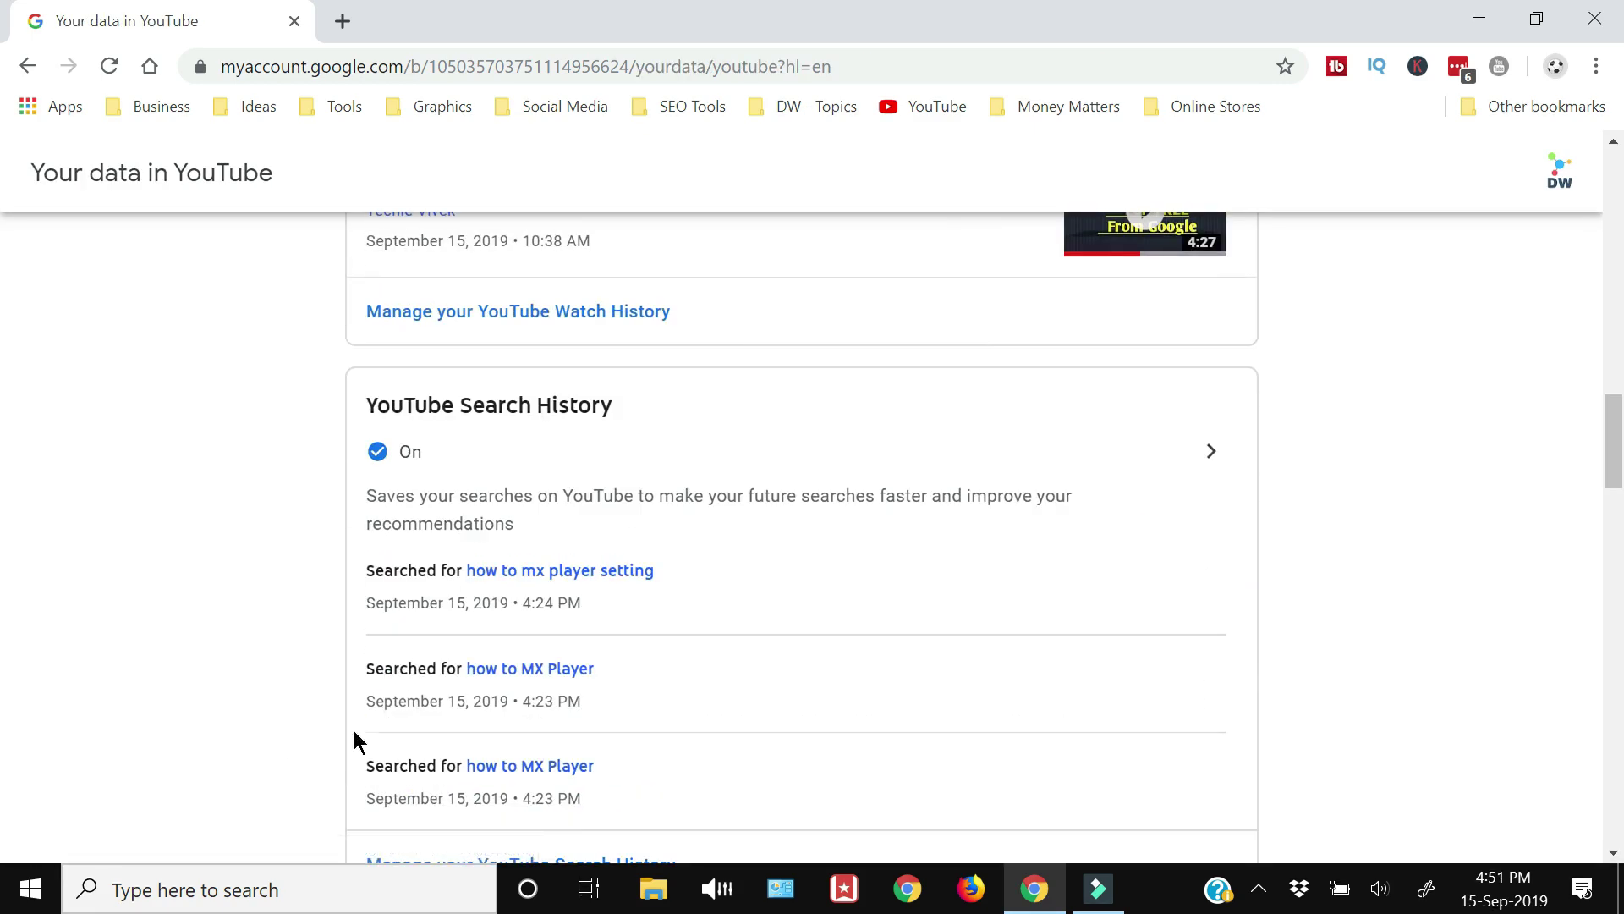
pyautogui.scroll(-1, 505, 647)
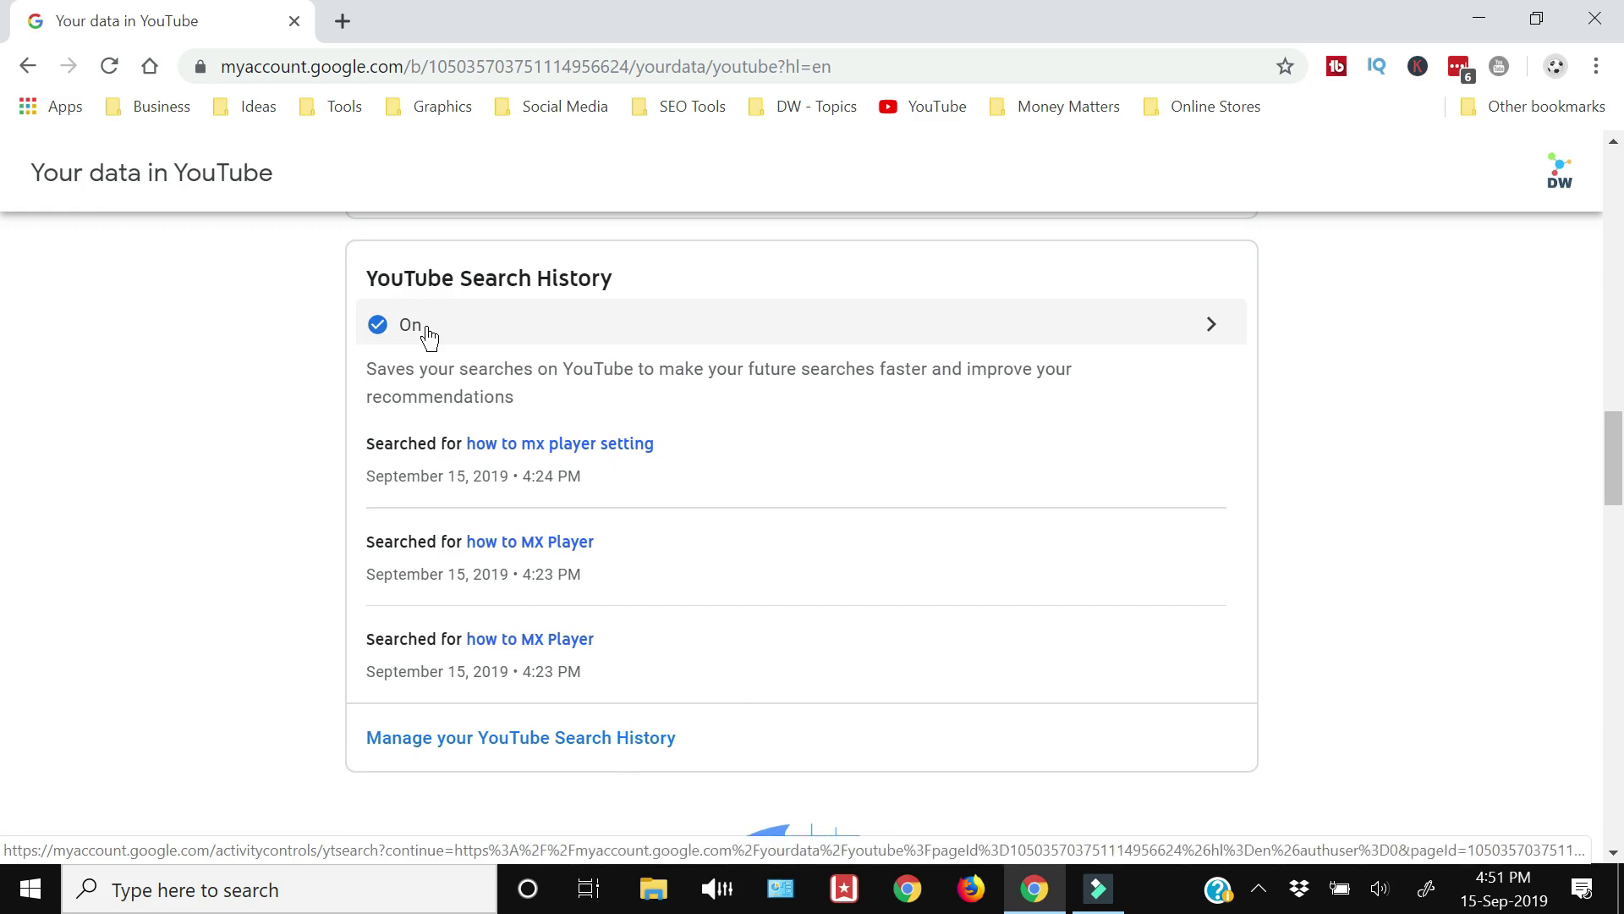
pyautogui.scroll(-2, 292, 419)
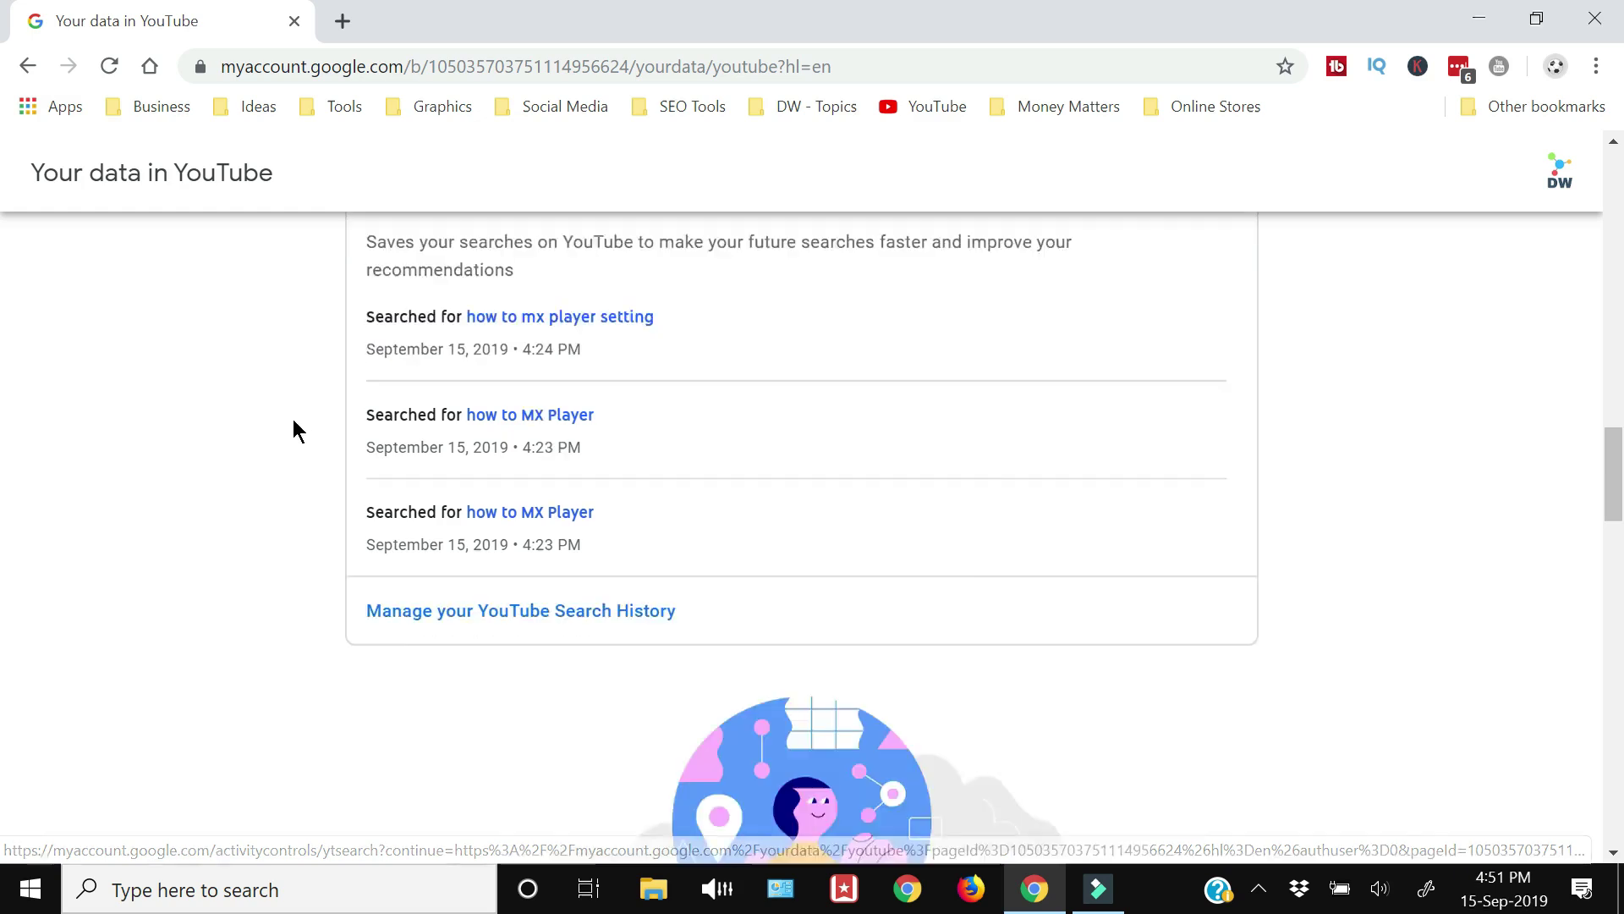
pyautogui.hotkey('alt', 'Left')
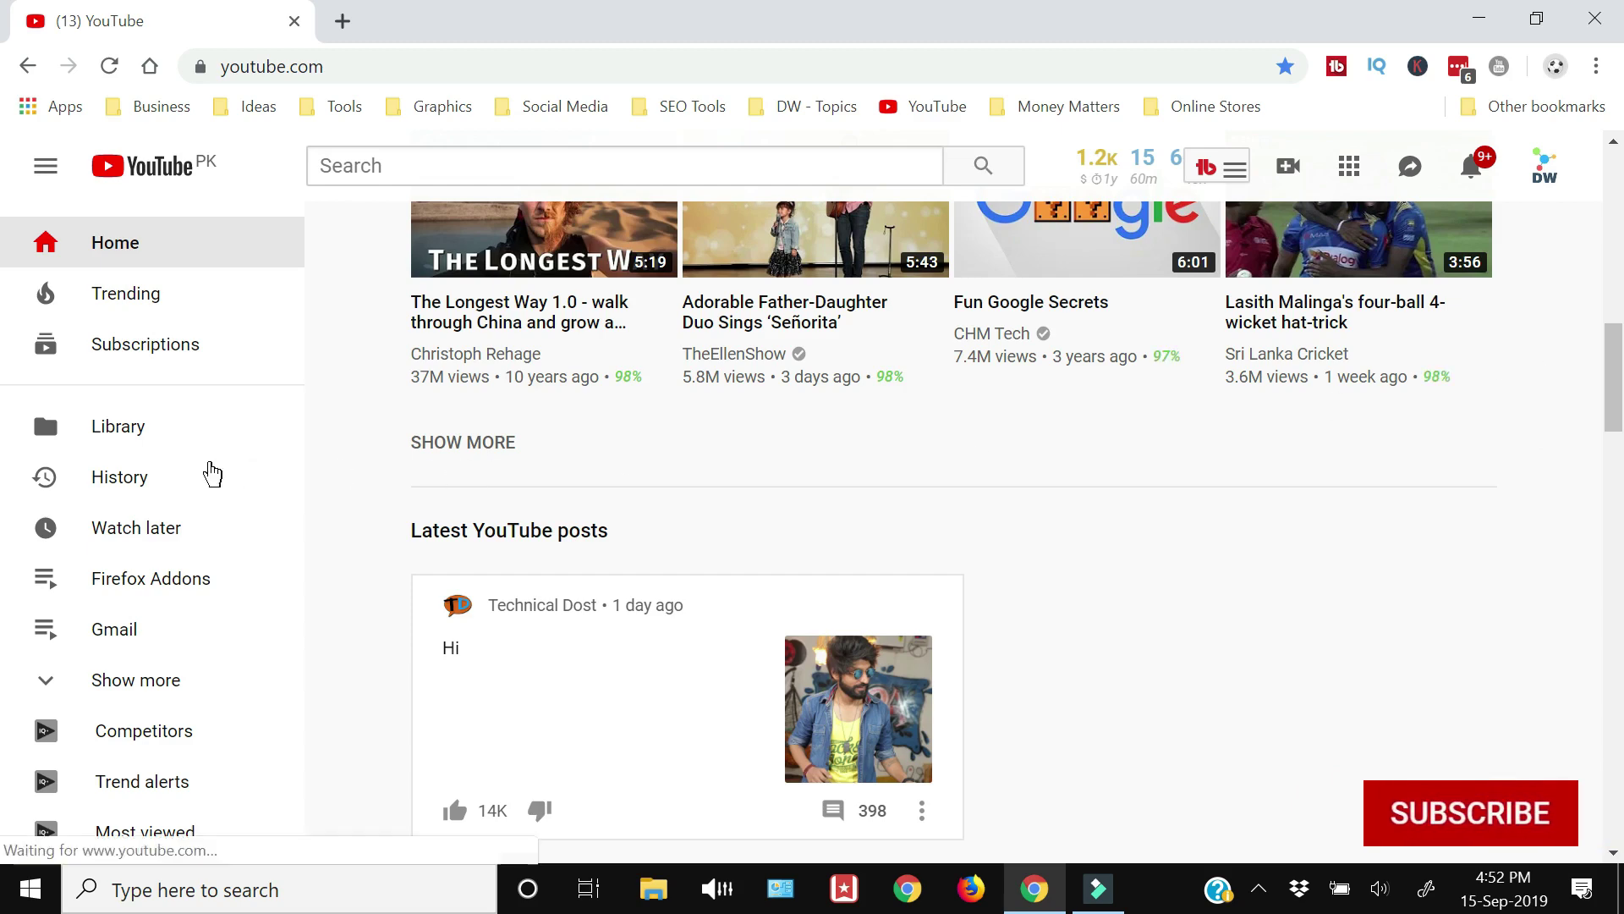
# Open the YouTube Library to see recent videos like the MX Player and WhatsApp tutorials.
pyautogui.click(137, 430)
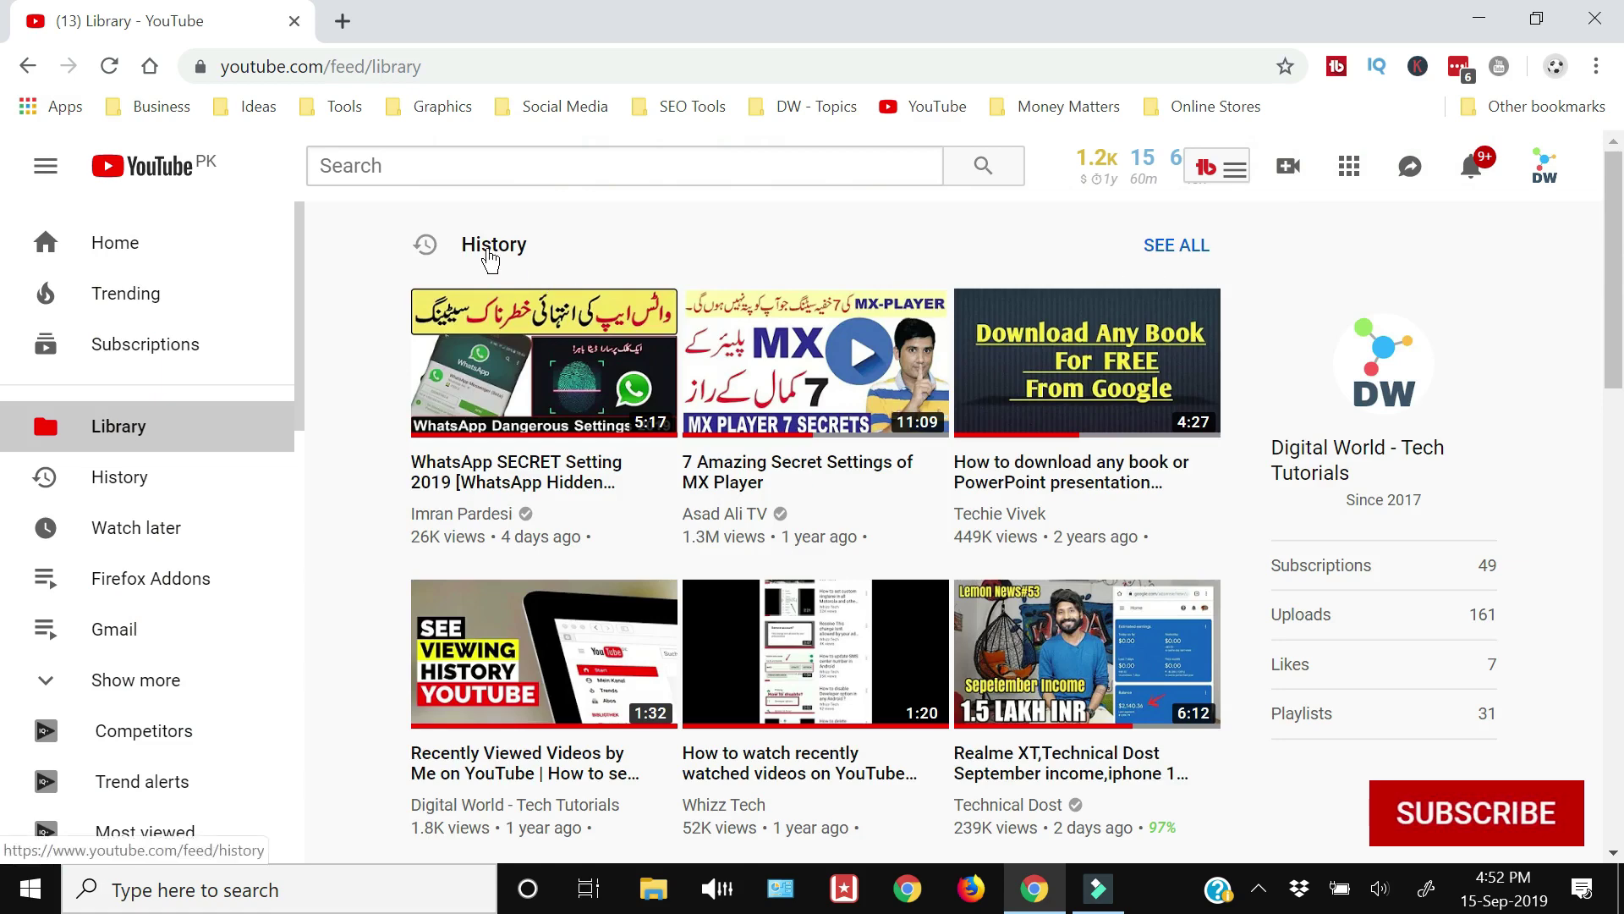
pyautogui.scroll(-4, 1055, 692)
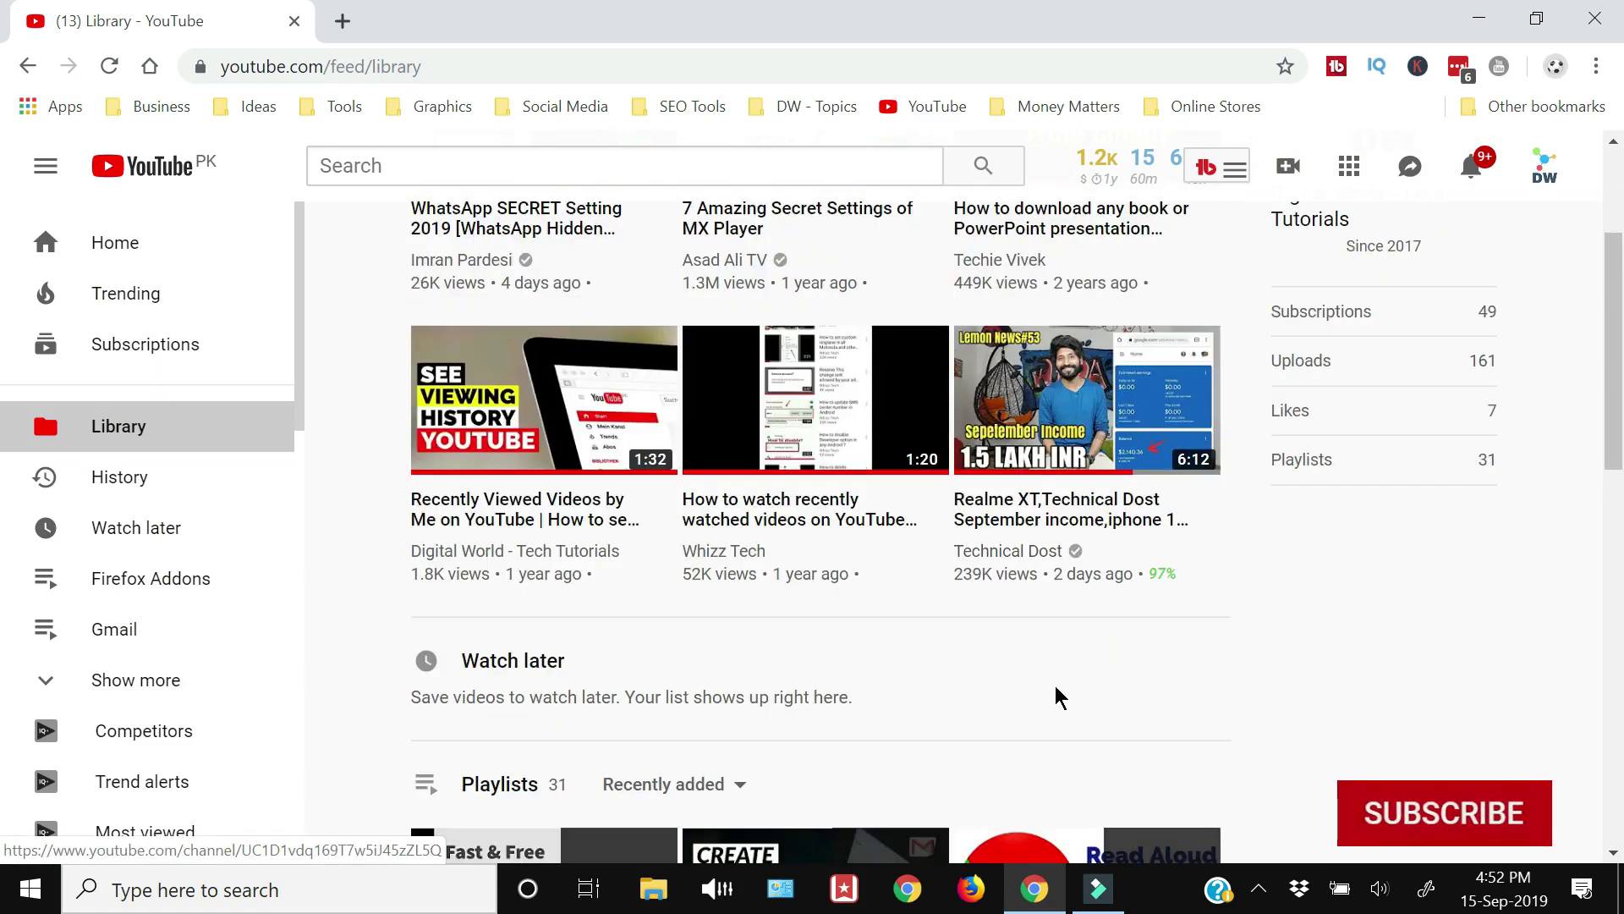
pyautogui.scroll(4, 1055, 692)
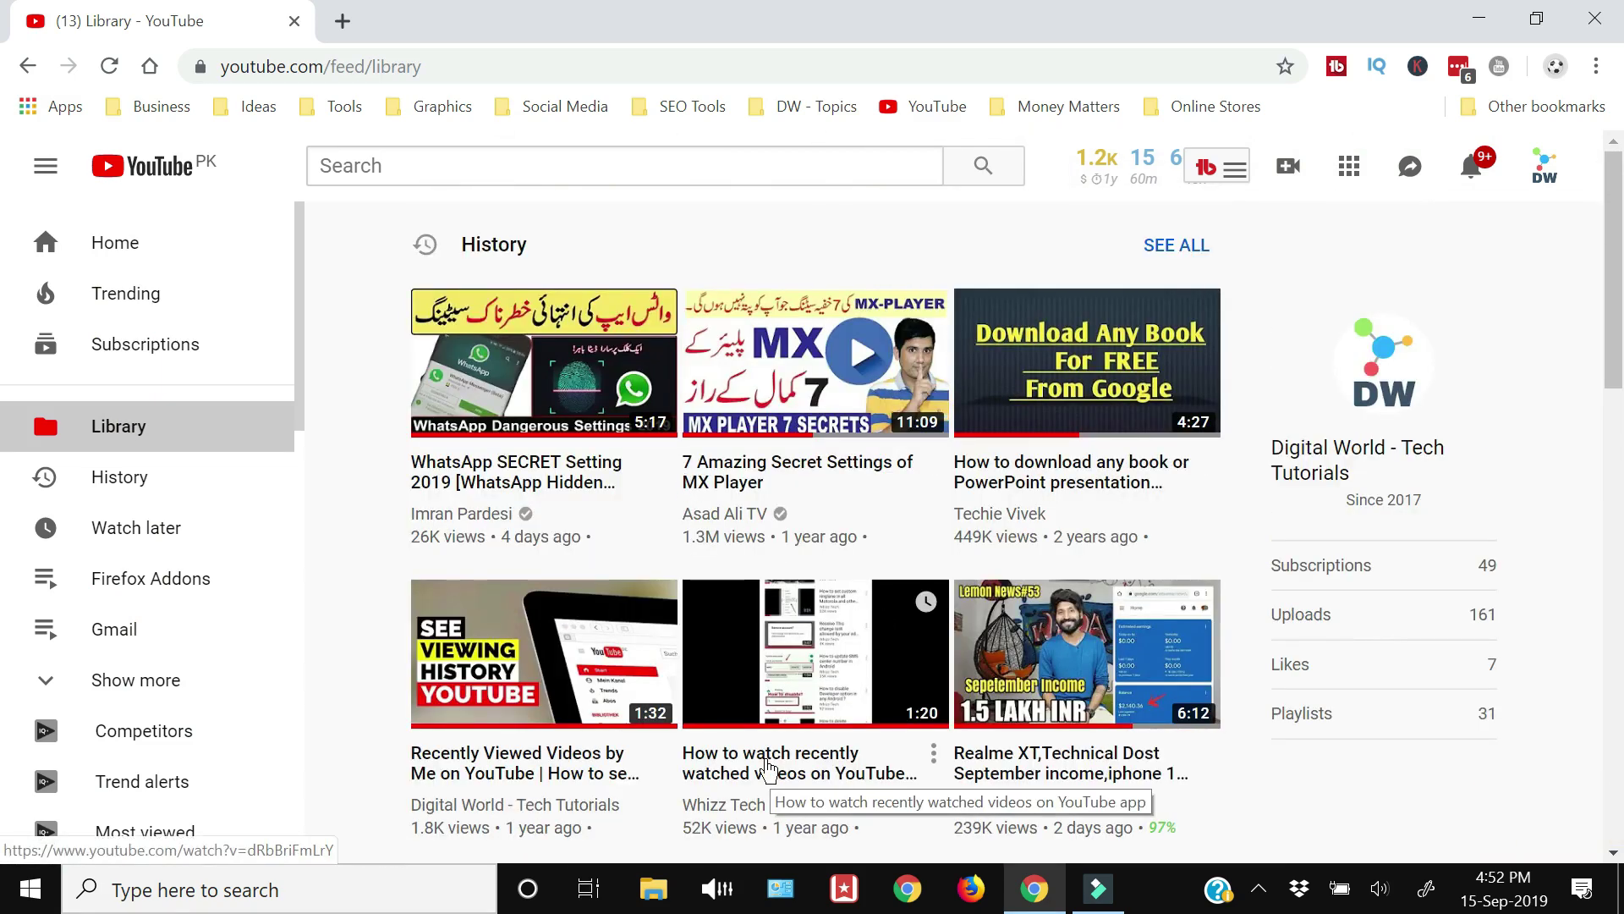
pyautogui.scroll(-3, 765, 766)
pyautogui.scroll(1, 766, 765)
pyautogui.scroll(2, 765, 758)
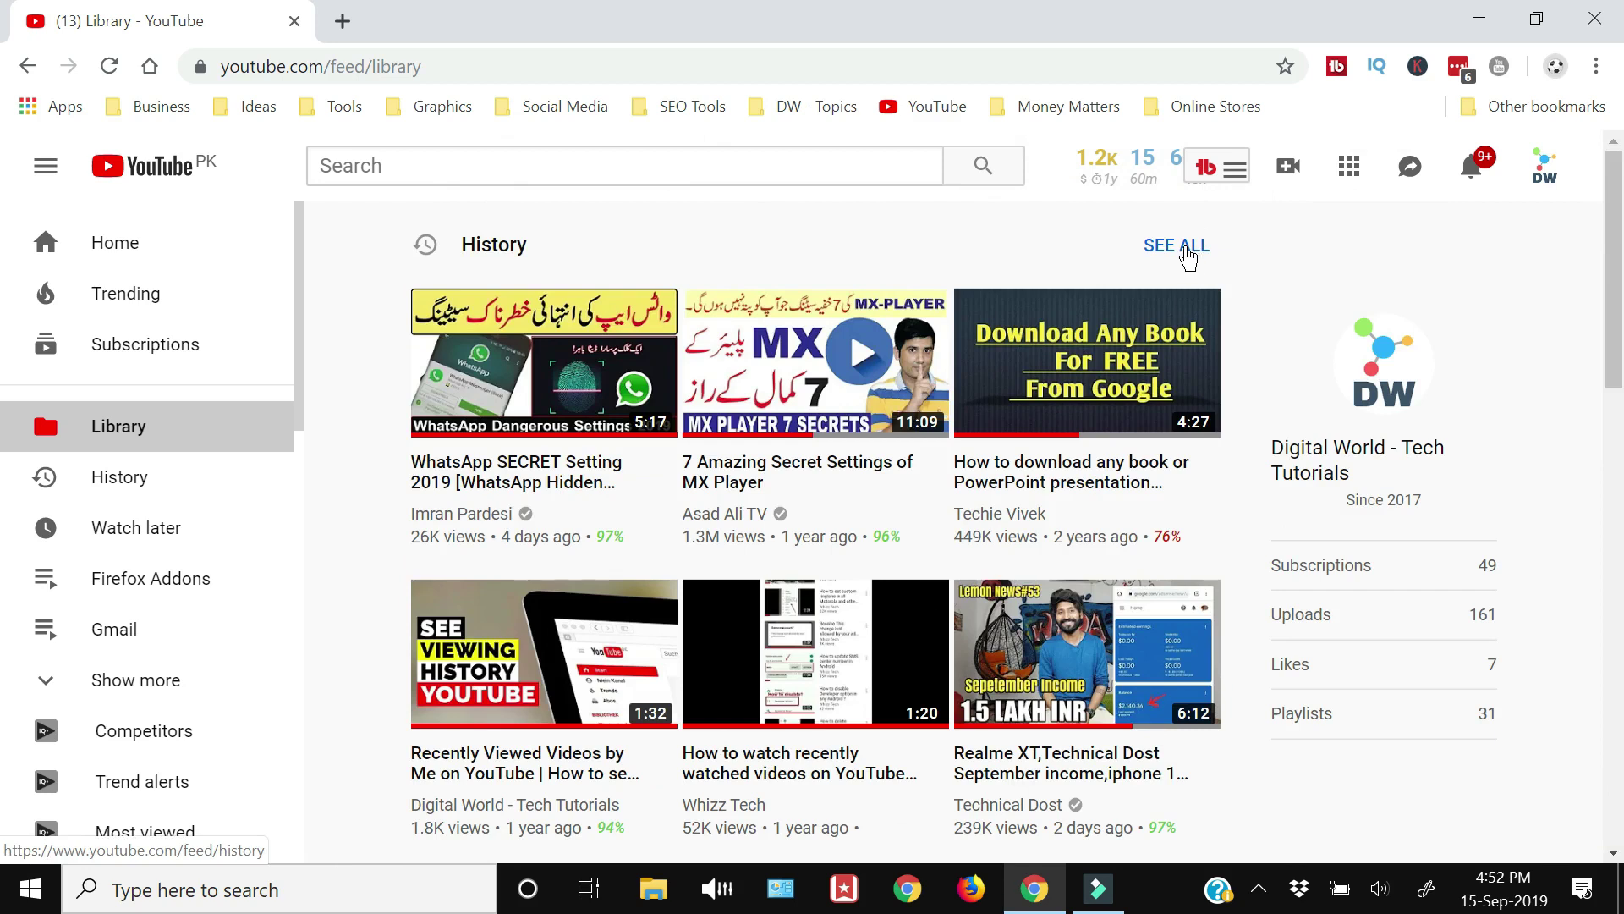
# Open the full Watch history page and scroll through the previously viewed videos.
pyautogui.click(116, 484)
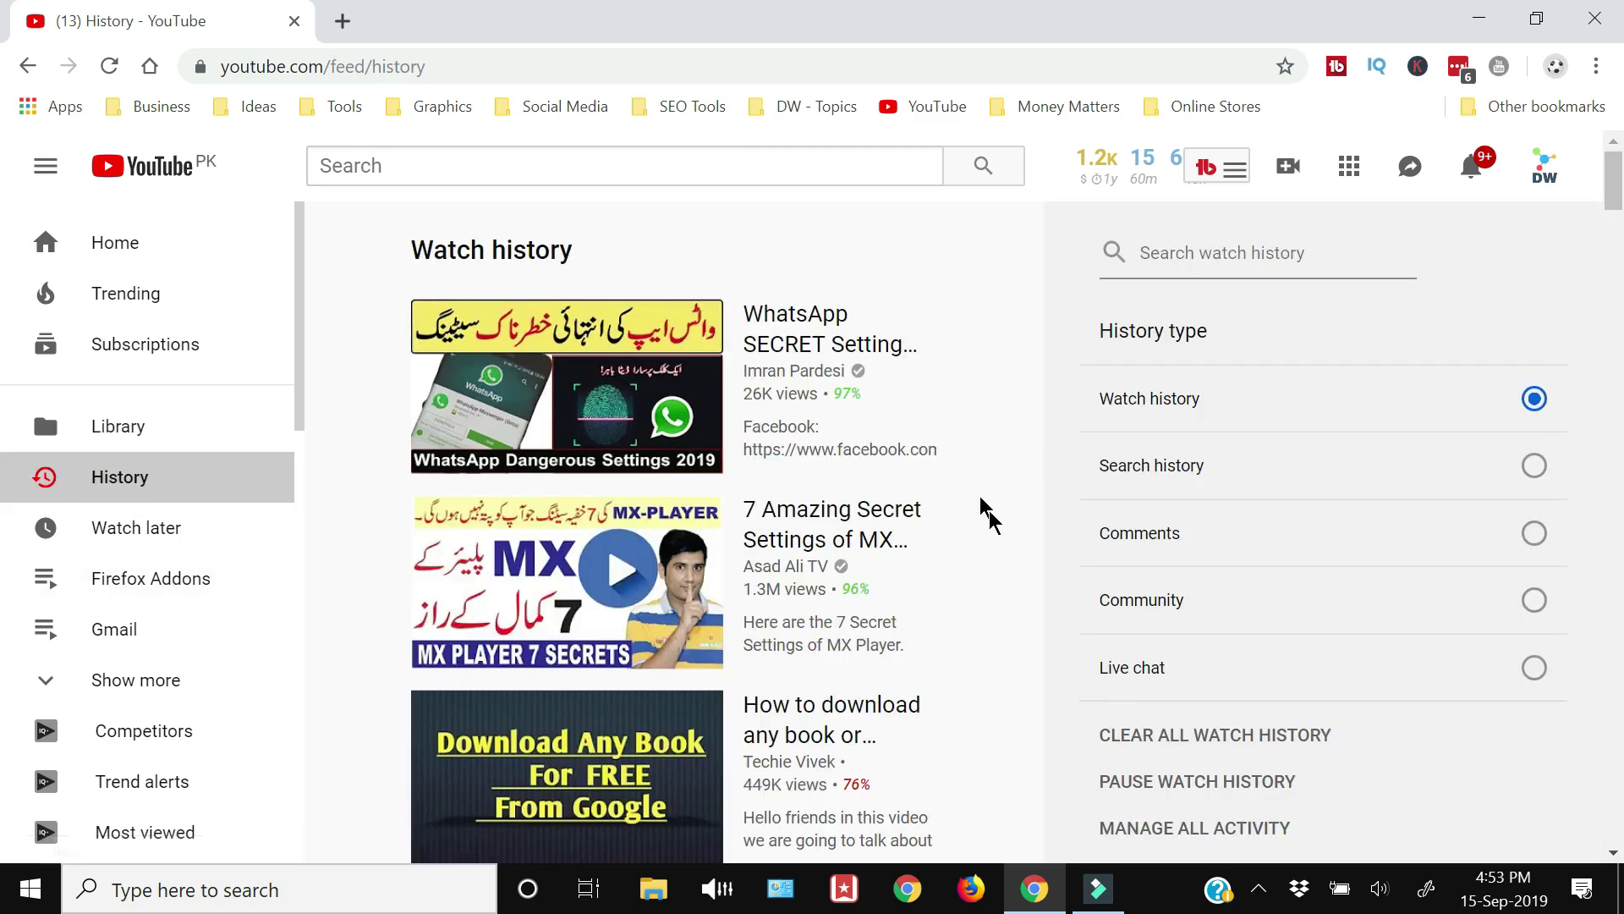
pyautogui.scroll(-12, 993, 499)
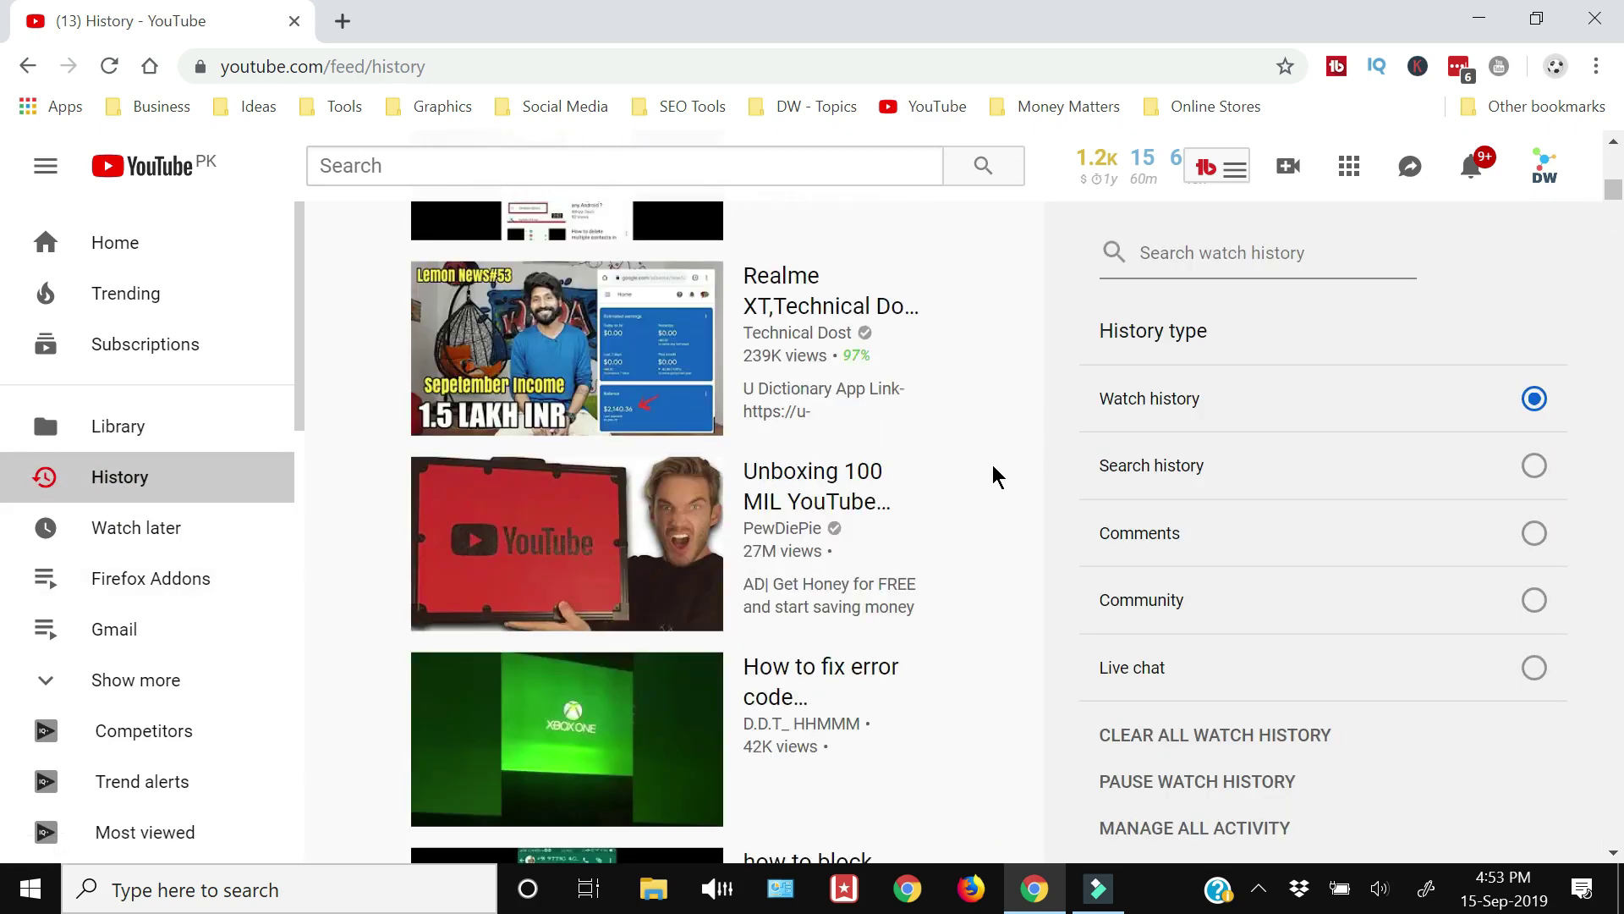
pyautogui.scroll(-12, 996, 476)
pyautogui.scroll(-6, 996, 478)
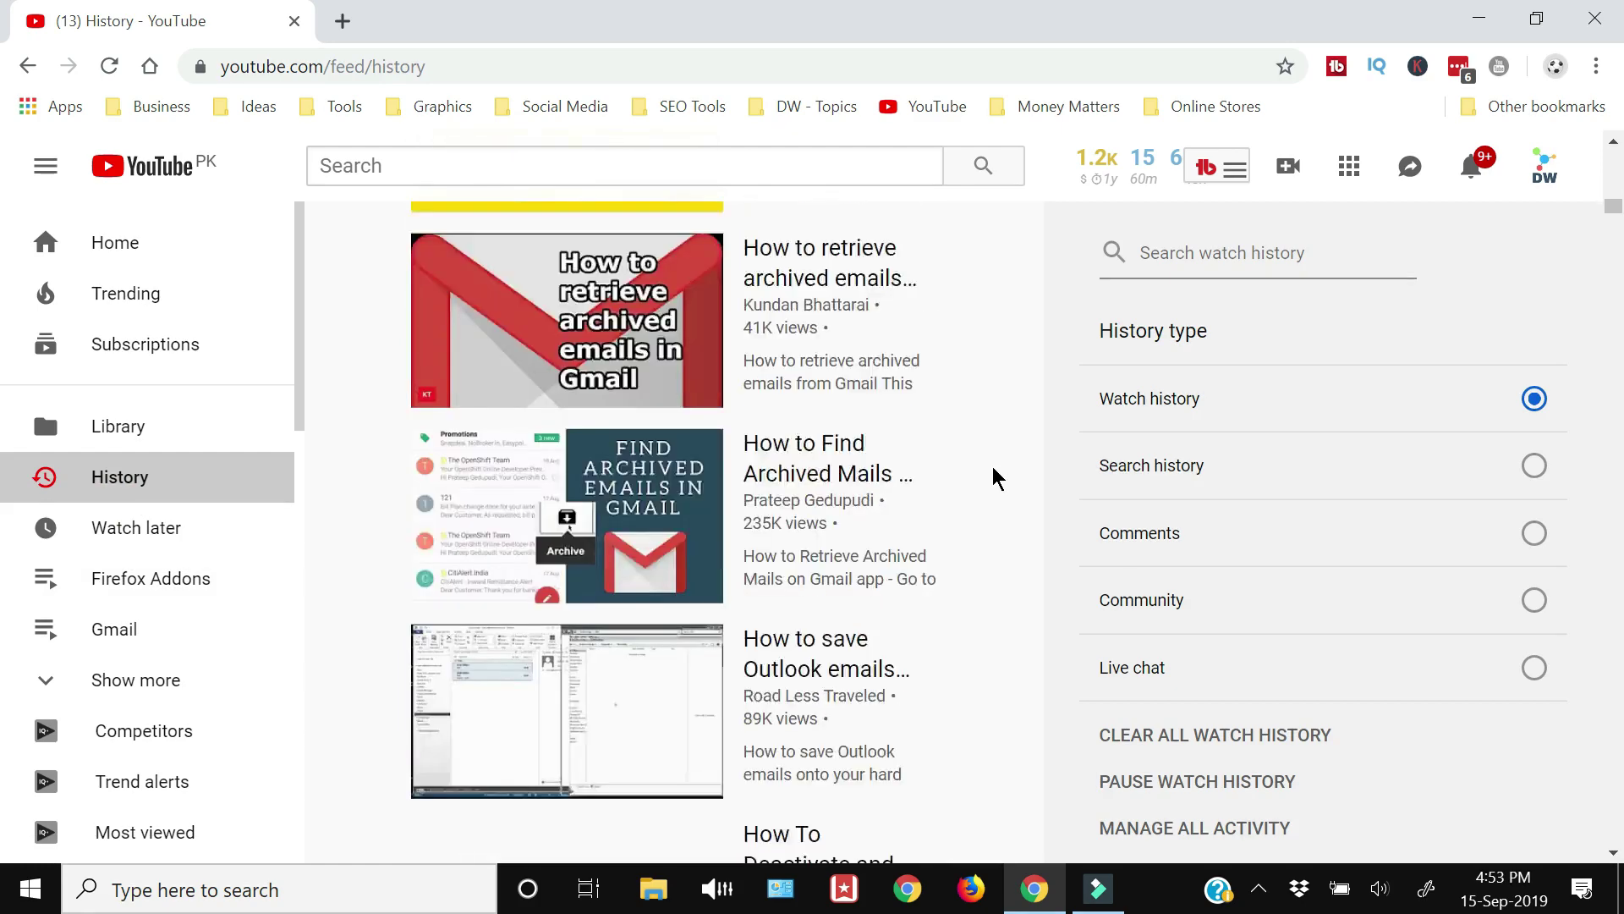
pyautogui.scroll(-2, 996, 477)
pyautogui.scroll(15, 996, 478)
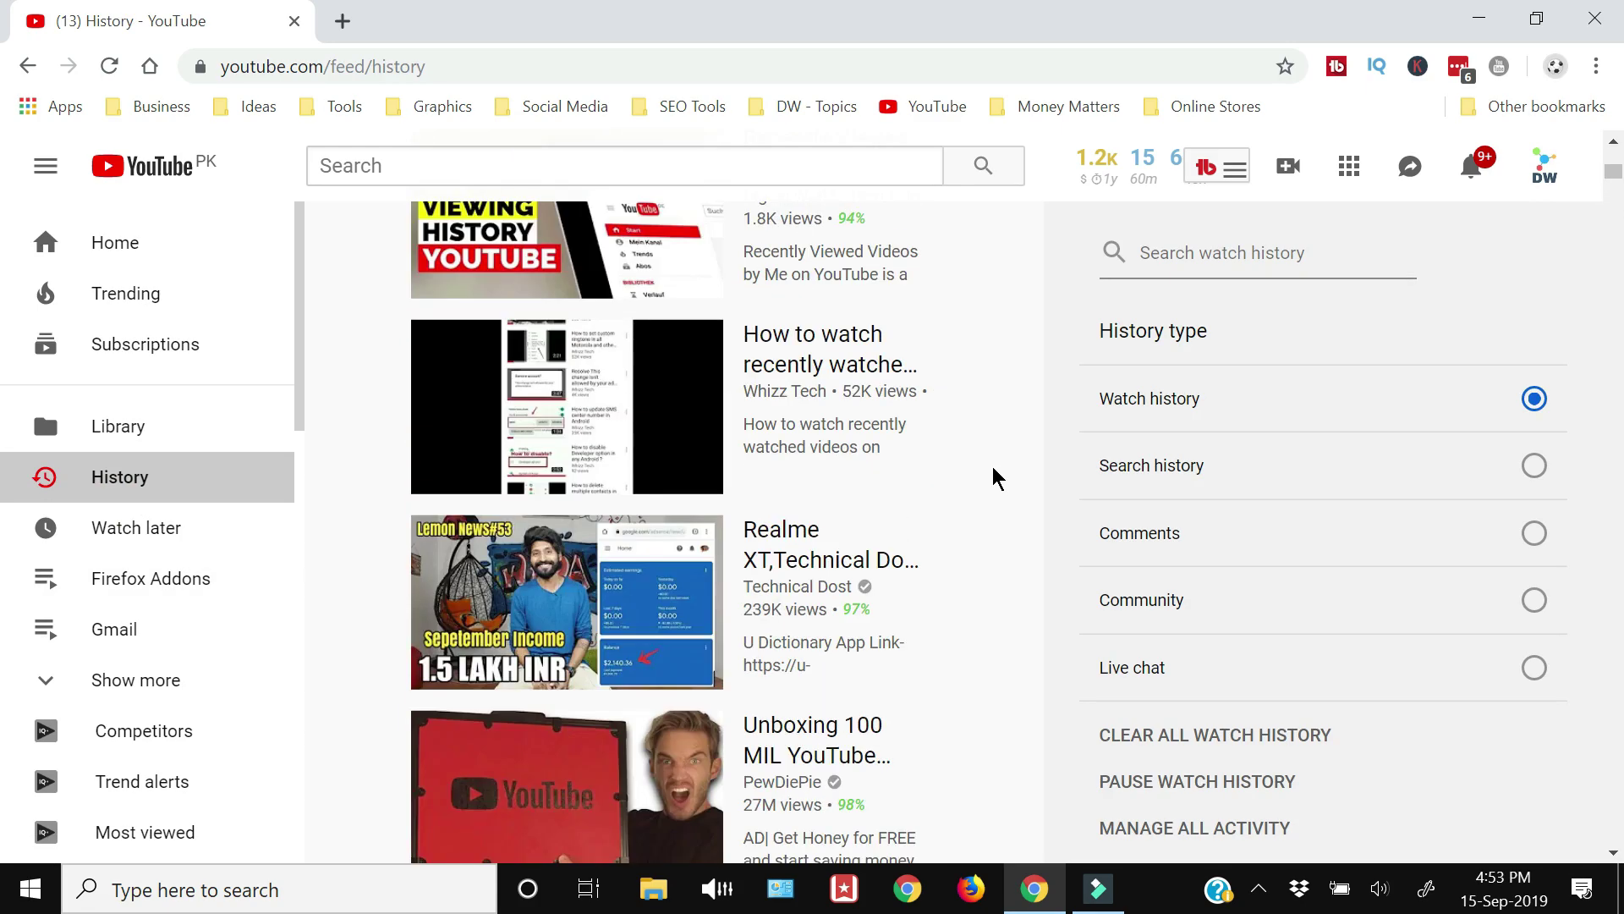
pyautogui.scroll(6, 997, 478)
pyautogui.scroll(2, 996, 478)
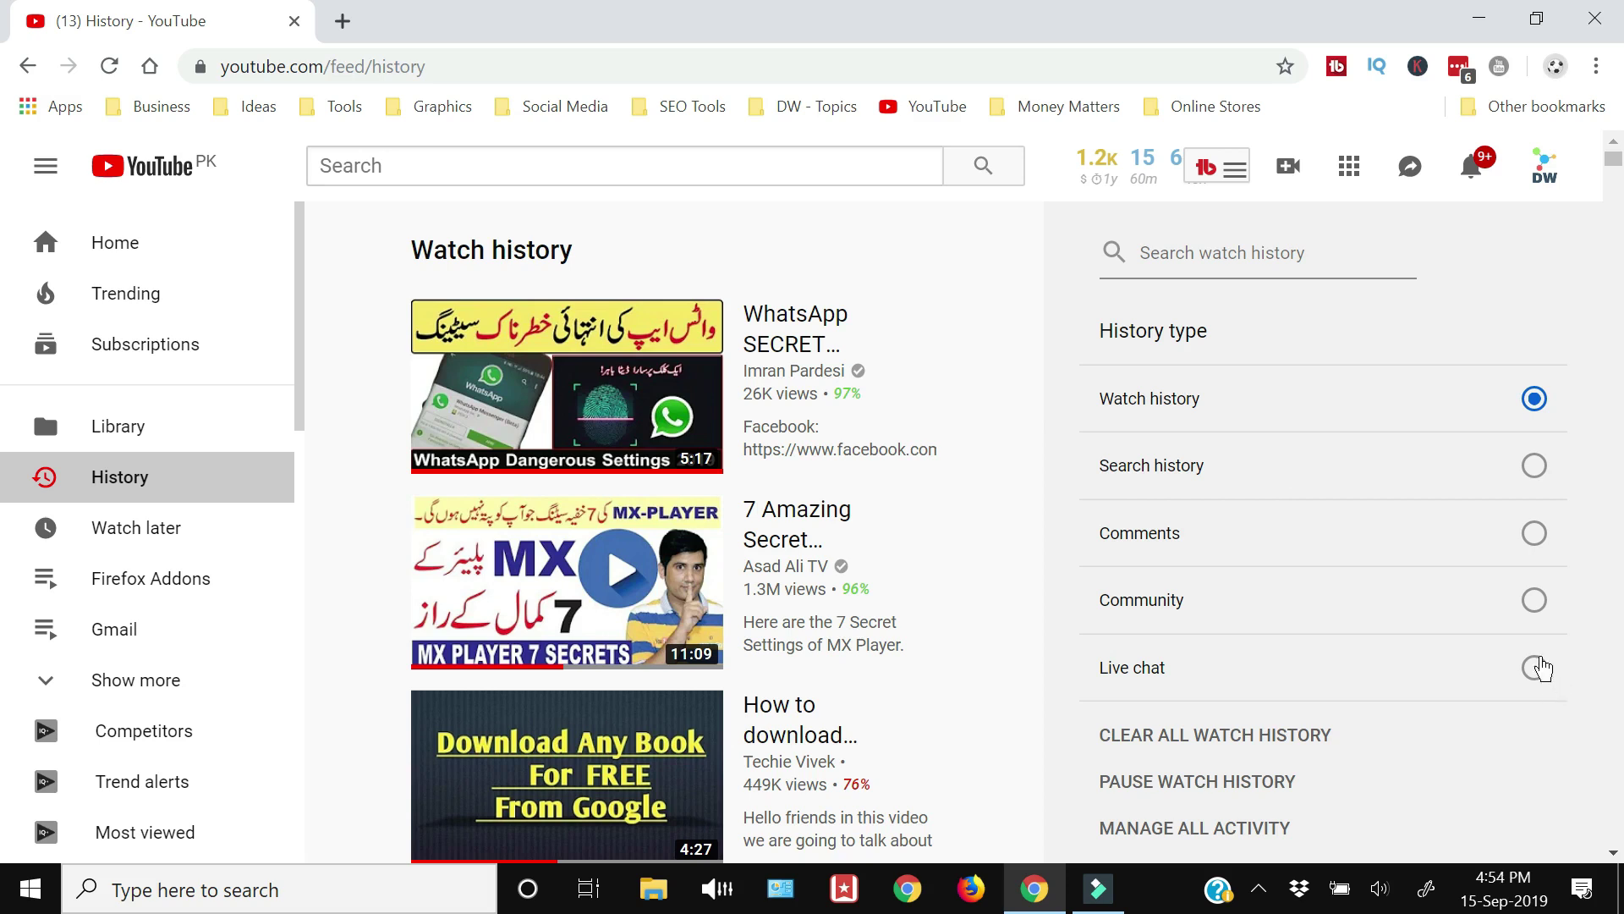
# Browse the Community and Comments history, then switch the history type to Search history.
pyautogui.click(1535, 601)
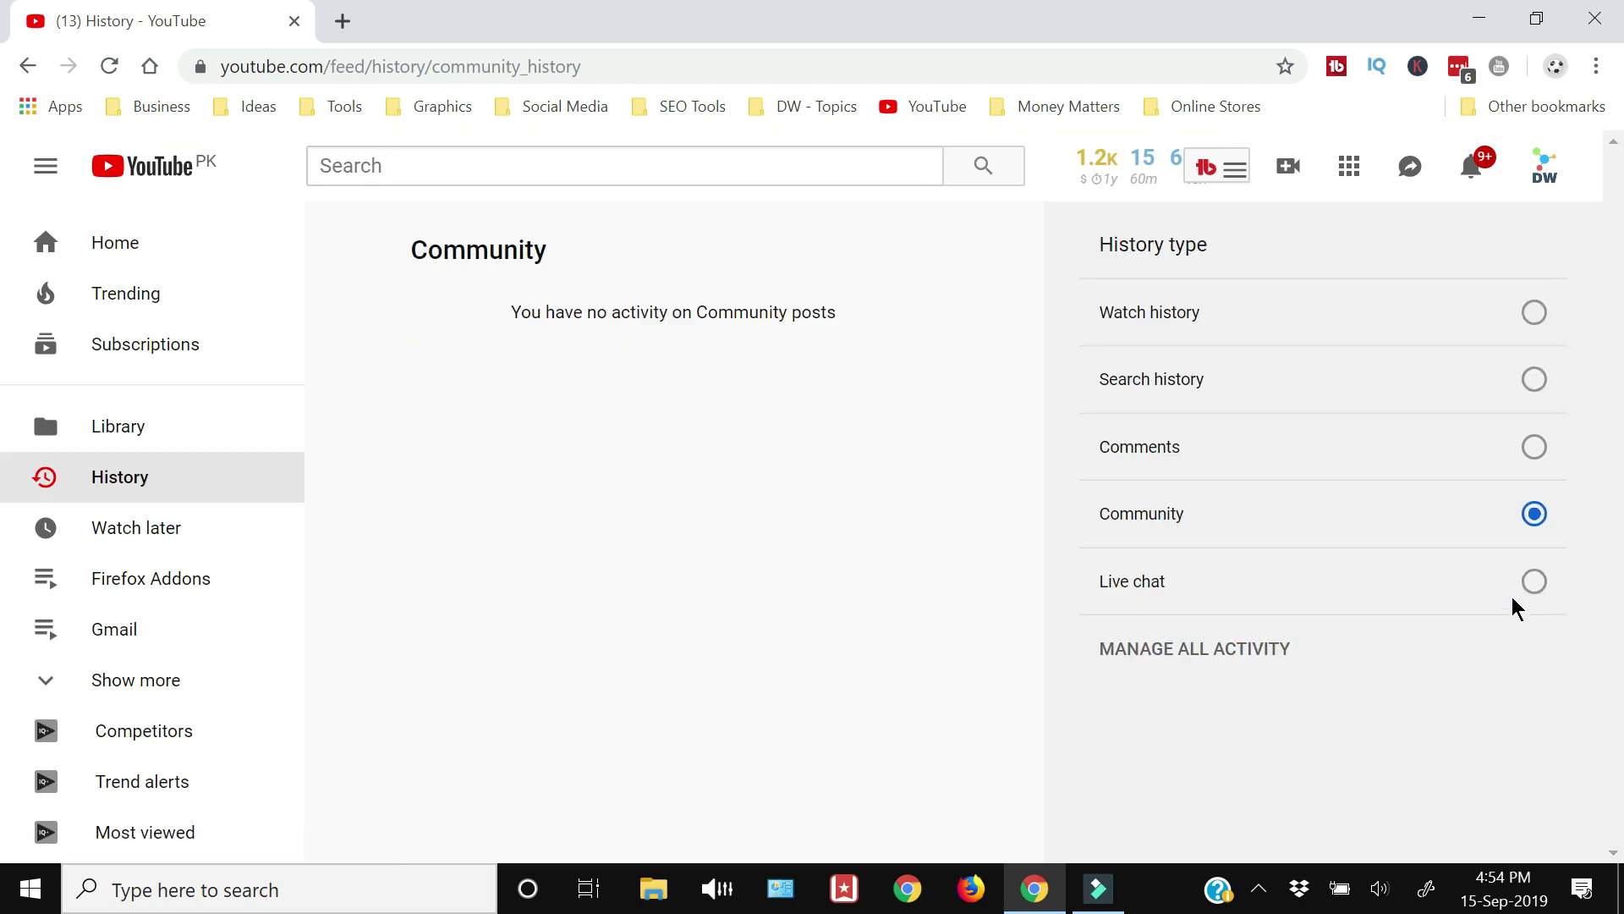
pyautogui.click(1528, 451)
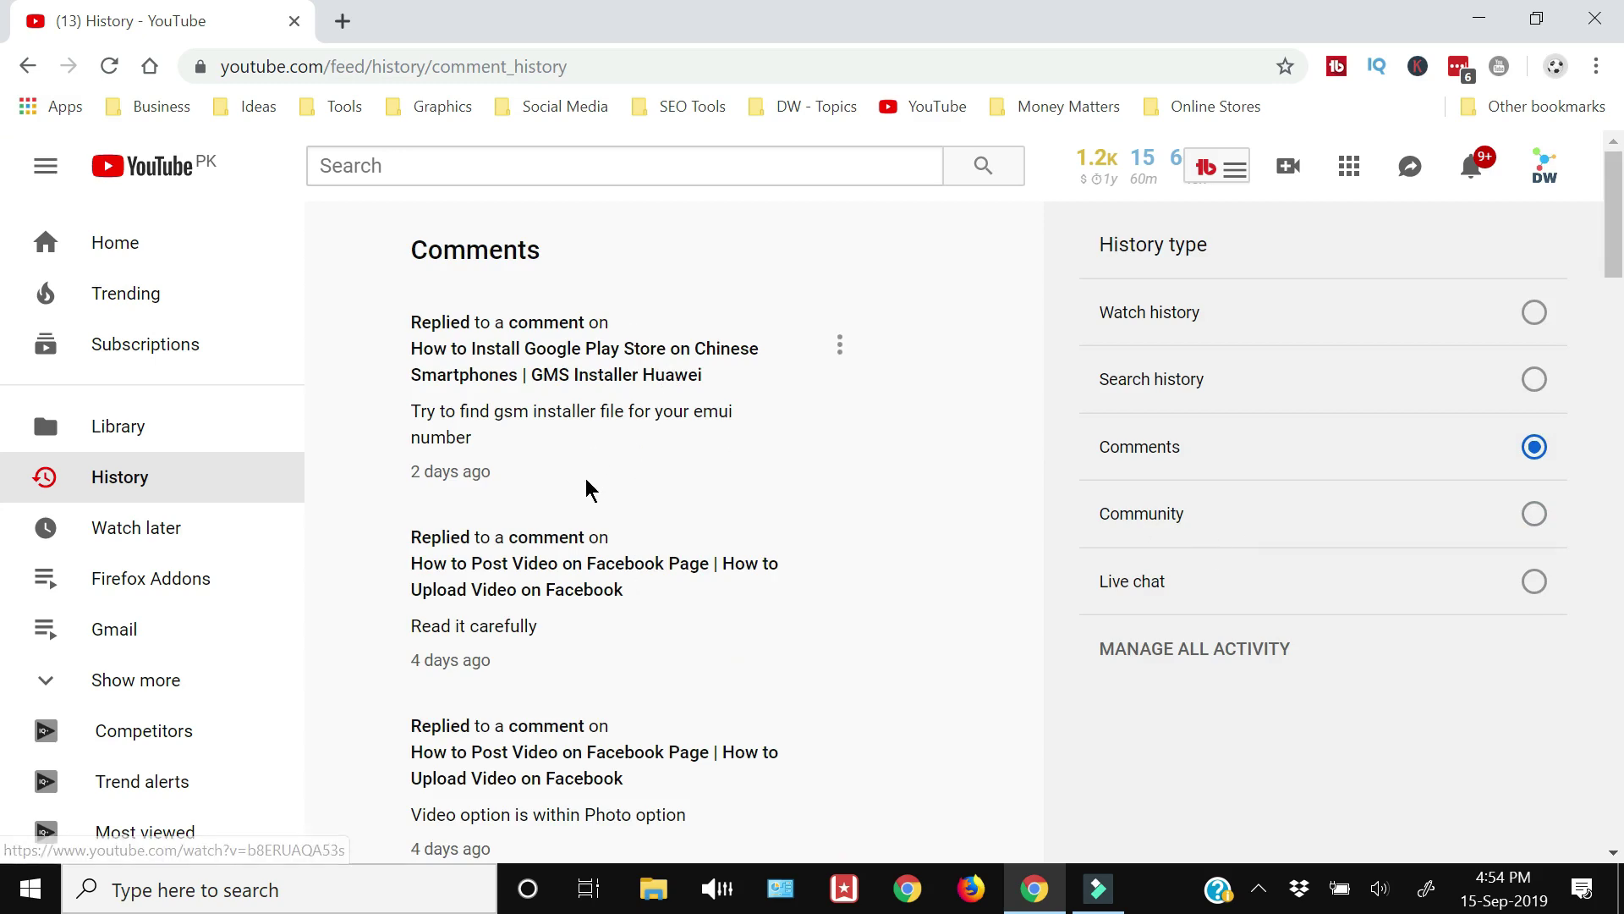
pyautogui.scroll(-11, 577, 446)
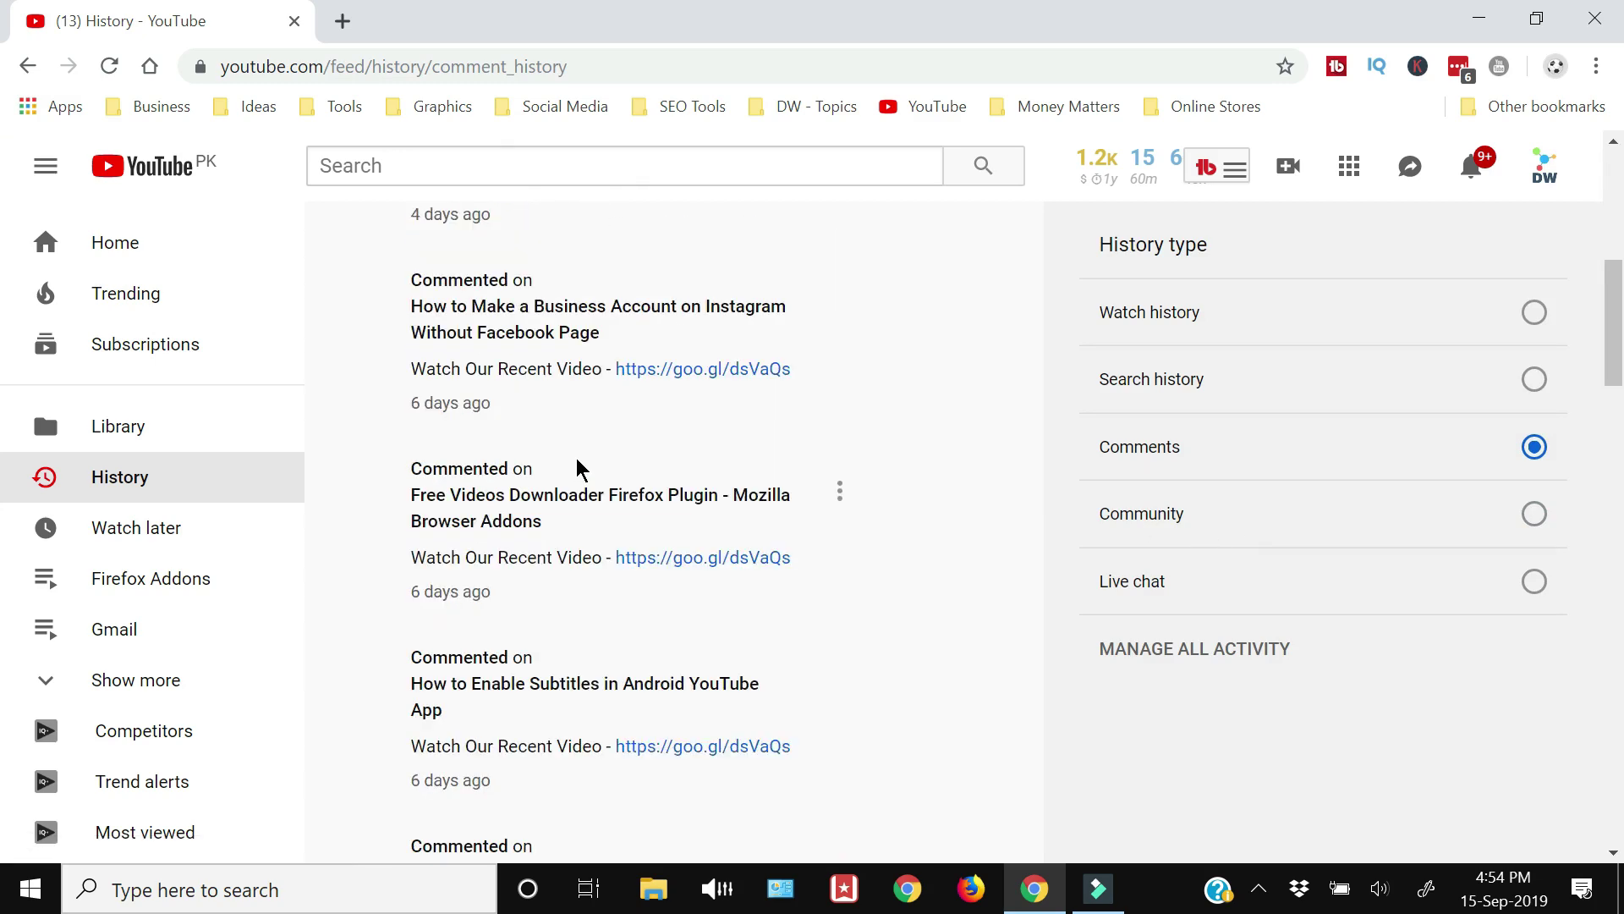
pyautogui.scroll(-2, 518, 398)
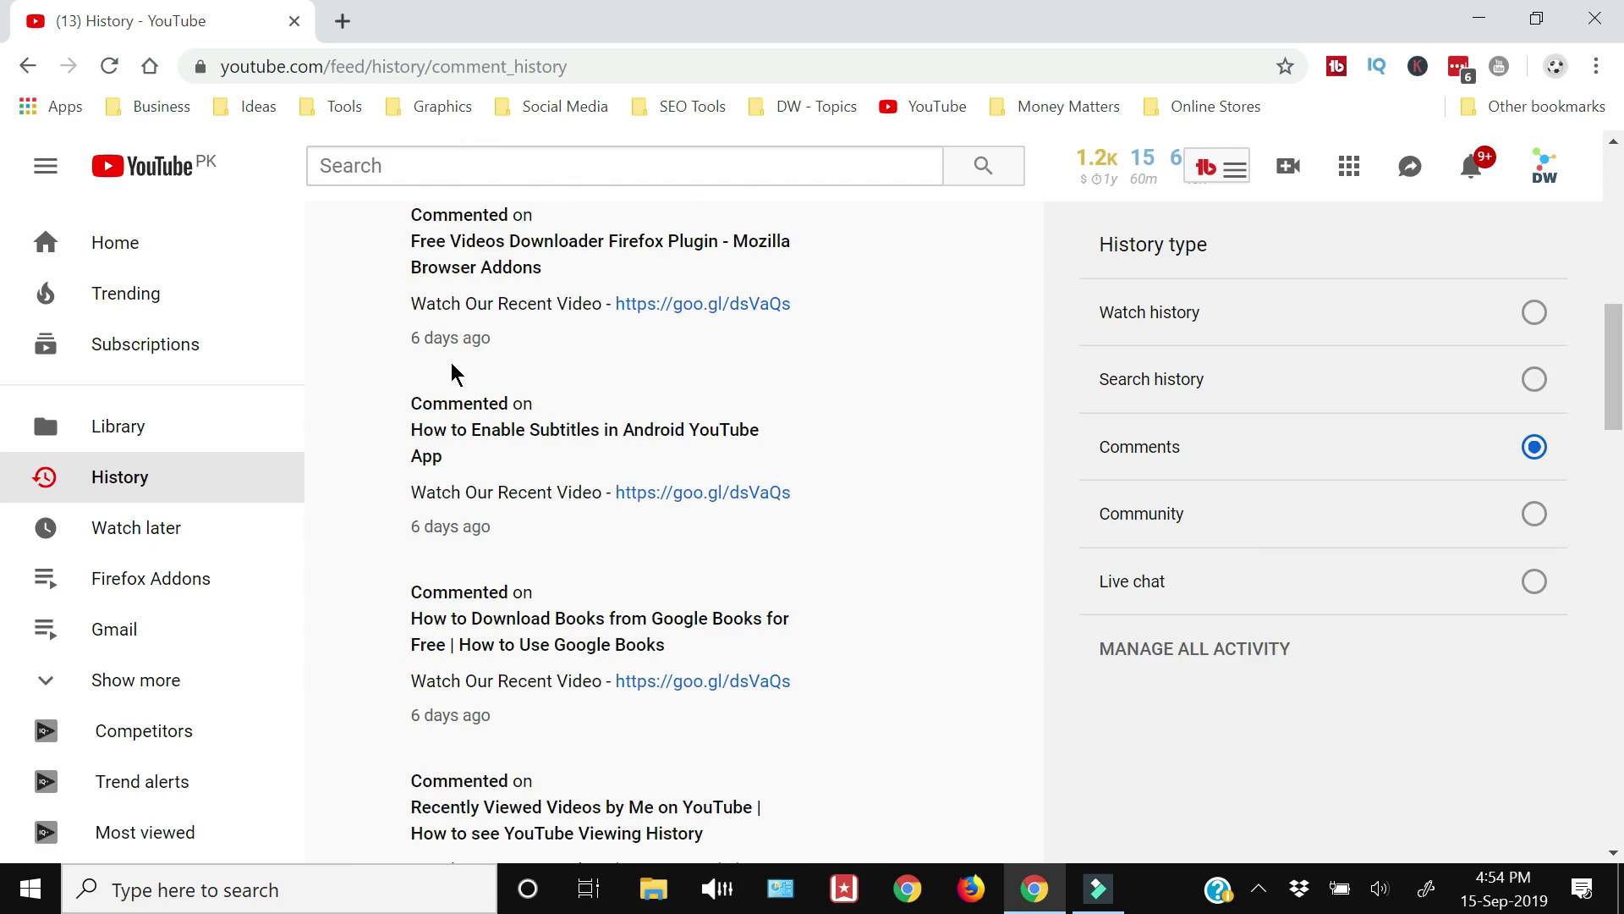
pyautogui.scroll(-3, 575, 537)
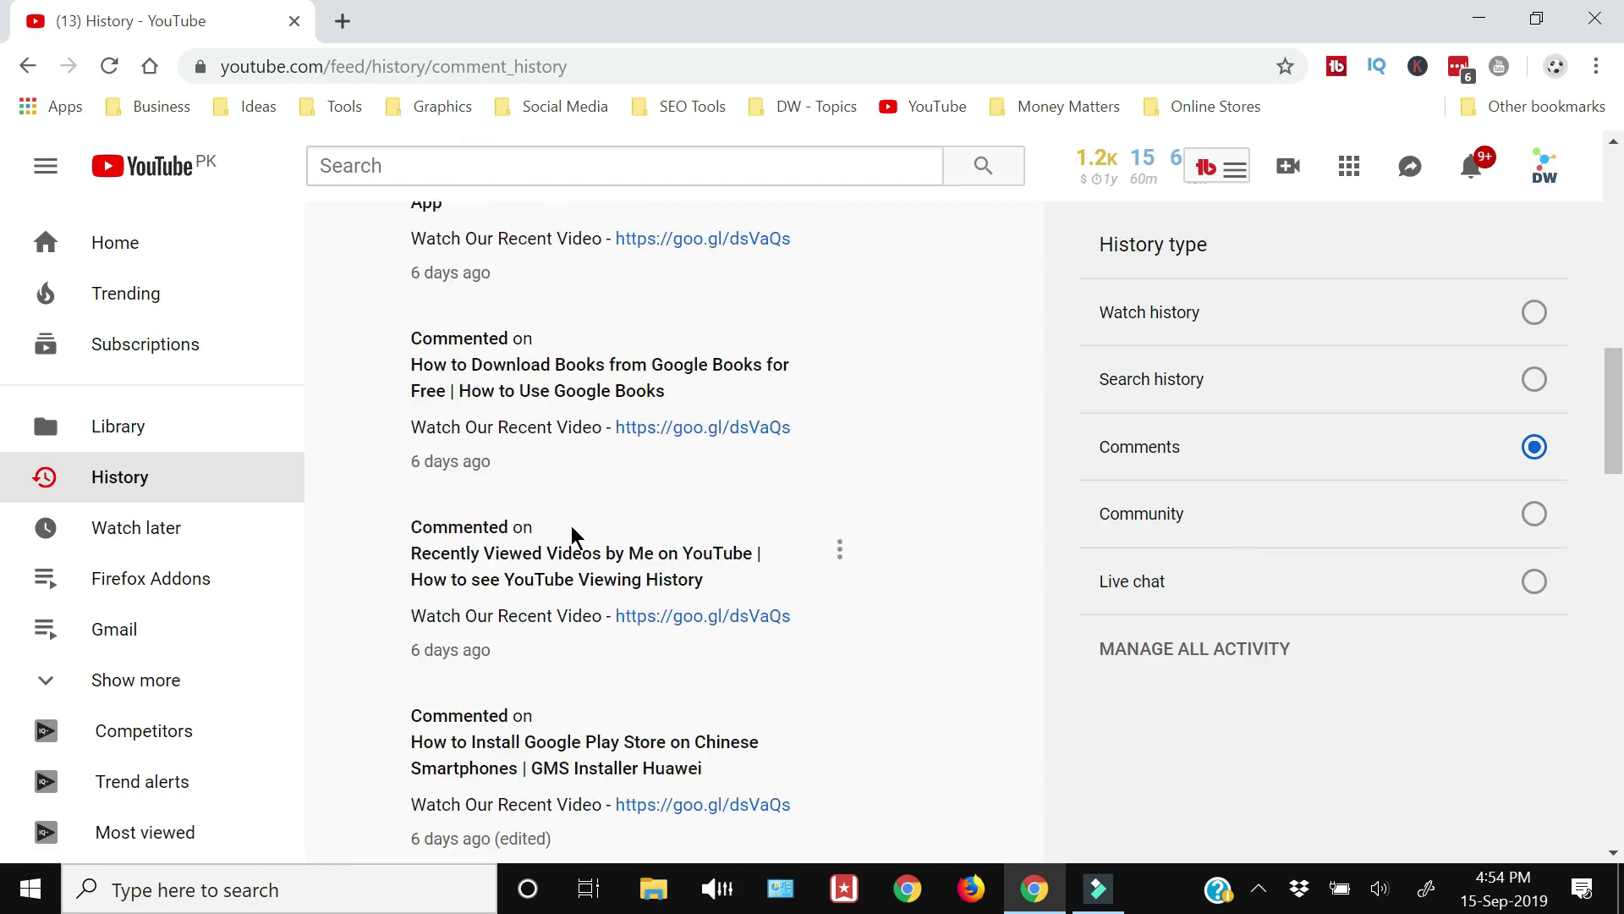
pyautogui.scroll(9, 1215, 630)
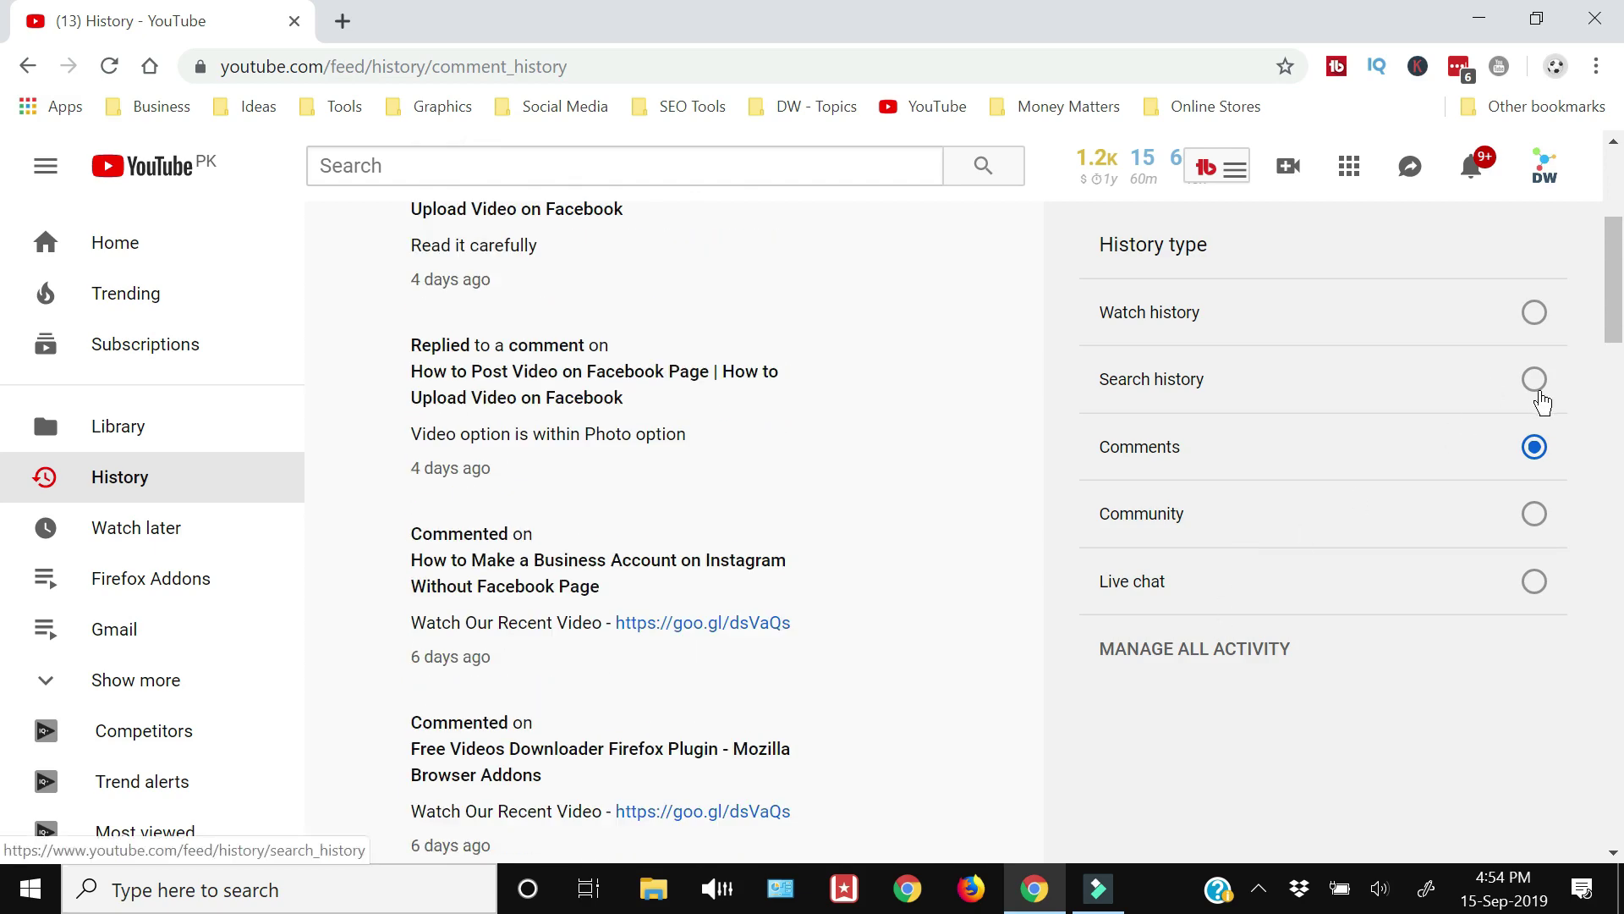
pyautogui.click(1534, 380)
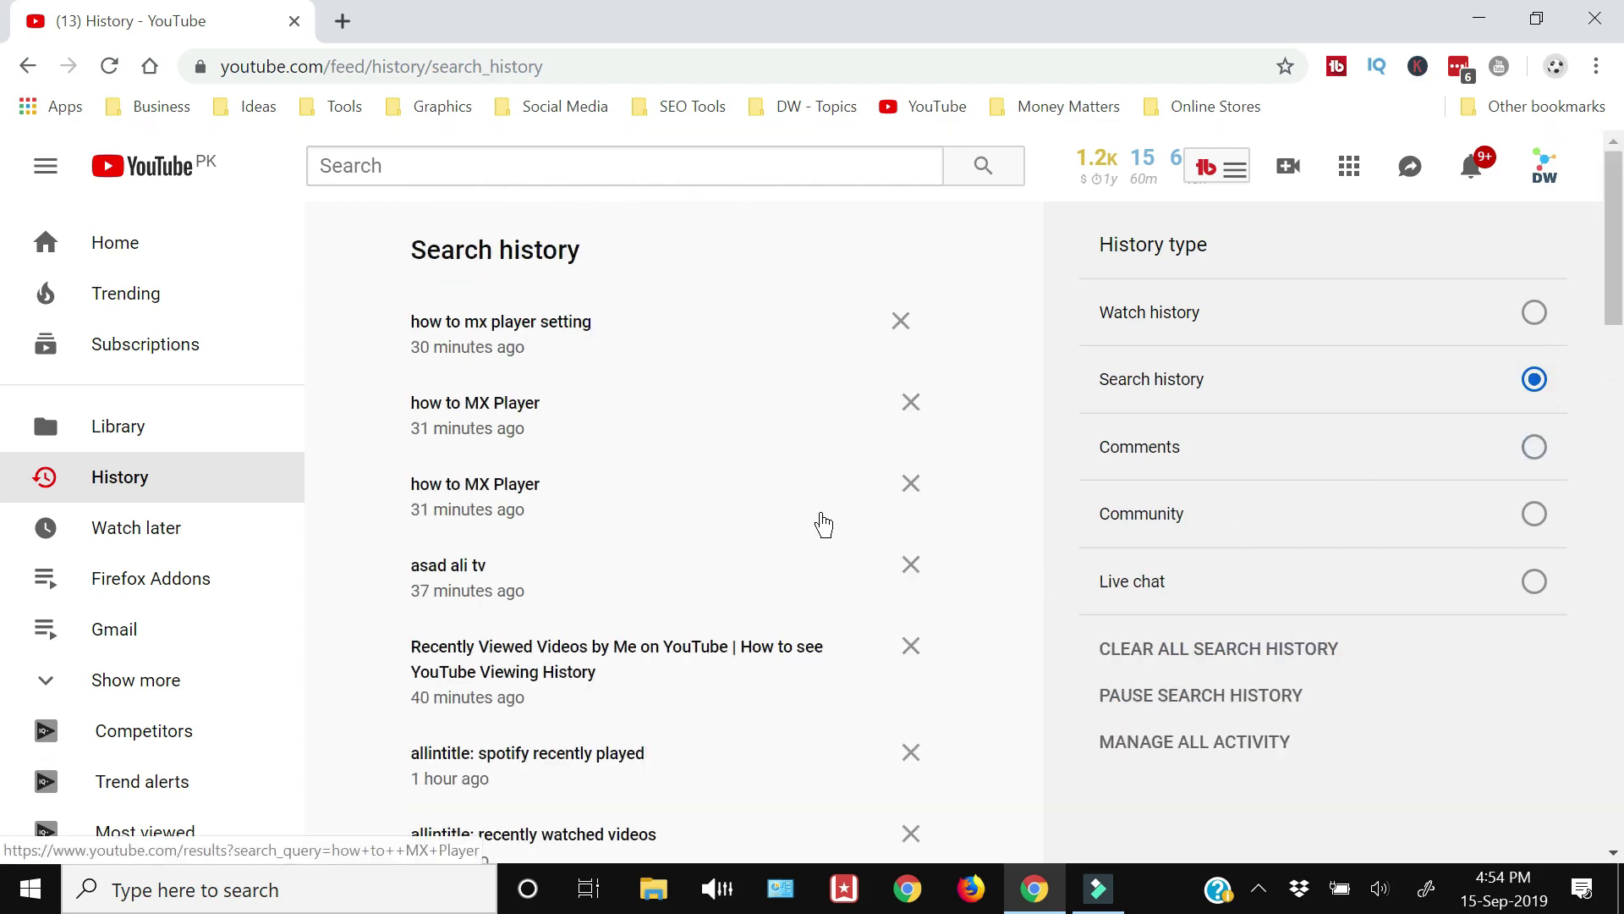
# Delete the 'how to mx player setting' and 'how to MX Player' searches, then show Watch history.
pyautogui.scroll(-12, 714, 551)
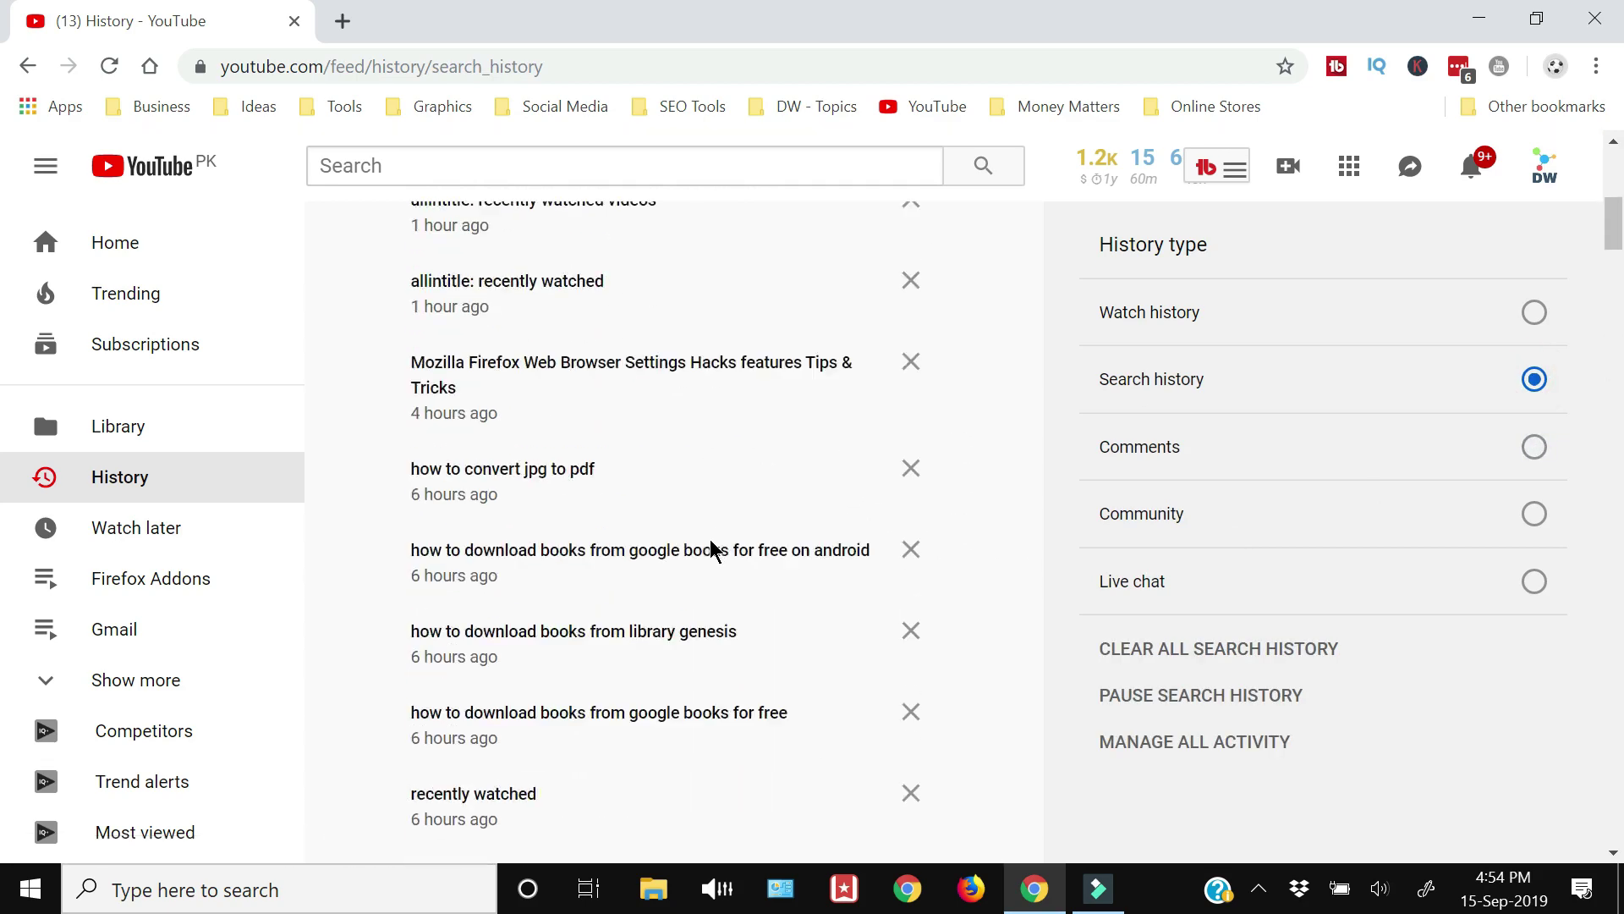
pyautogui.scroll(12, 714, 551)
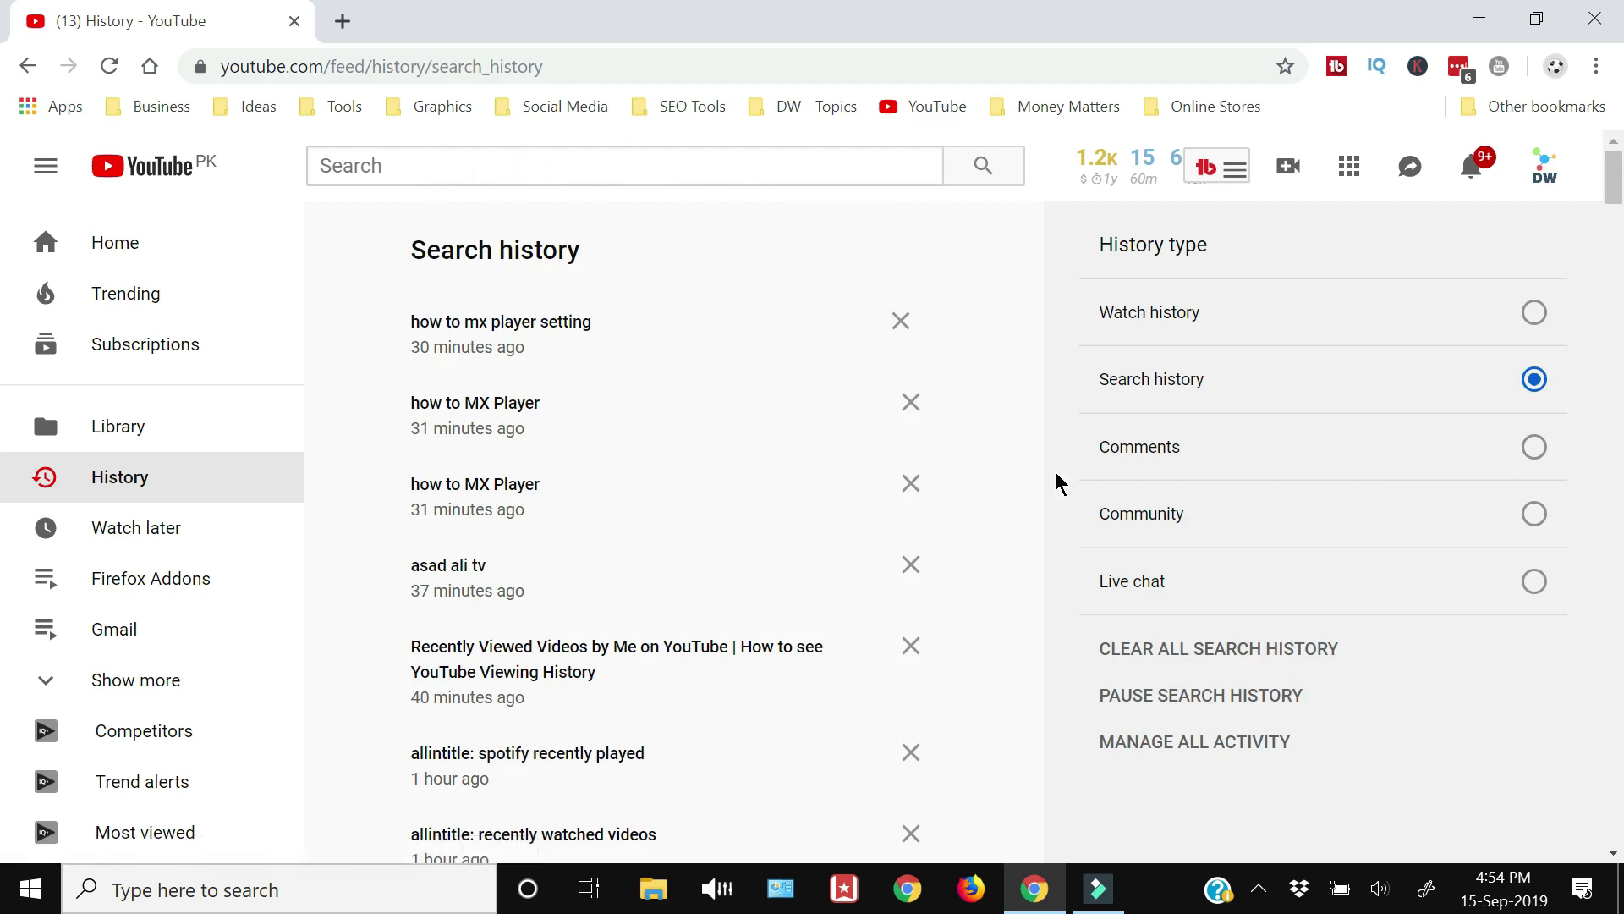
pyautogui.click(1536, 315)
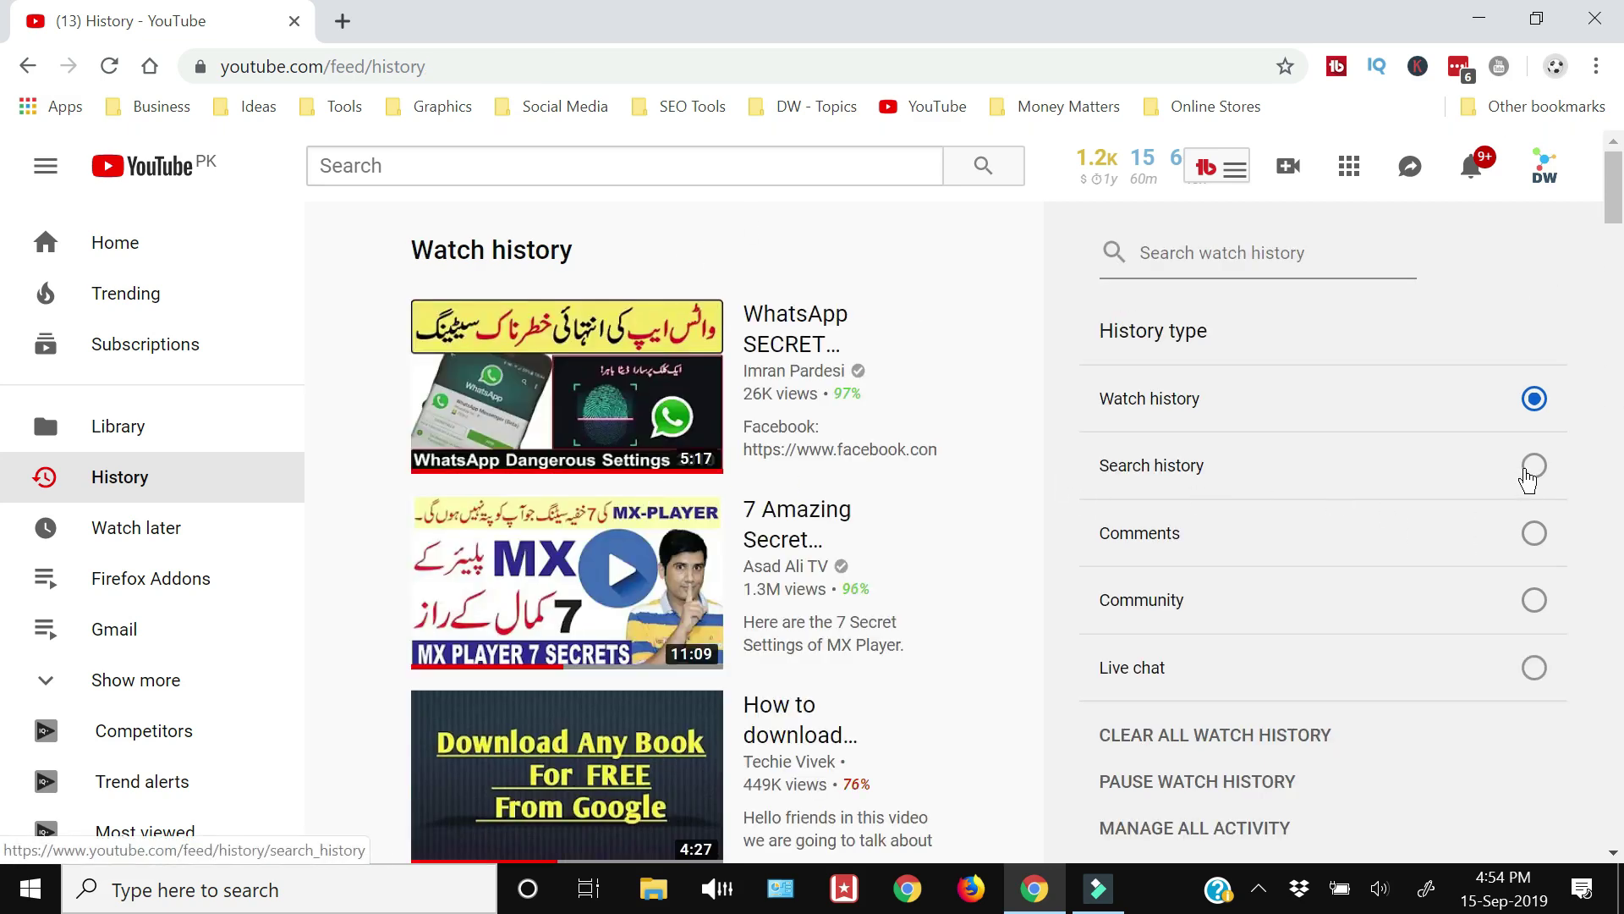
pyautogui.click(1532, 468)
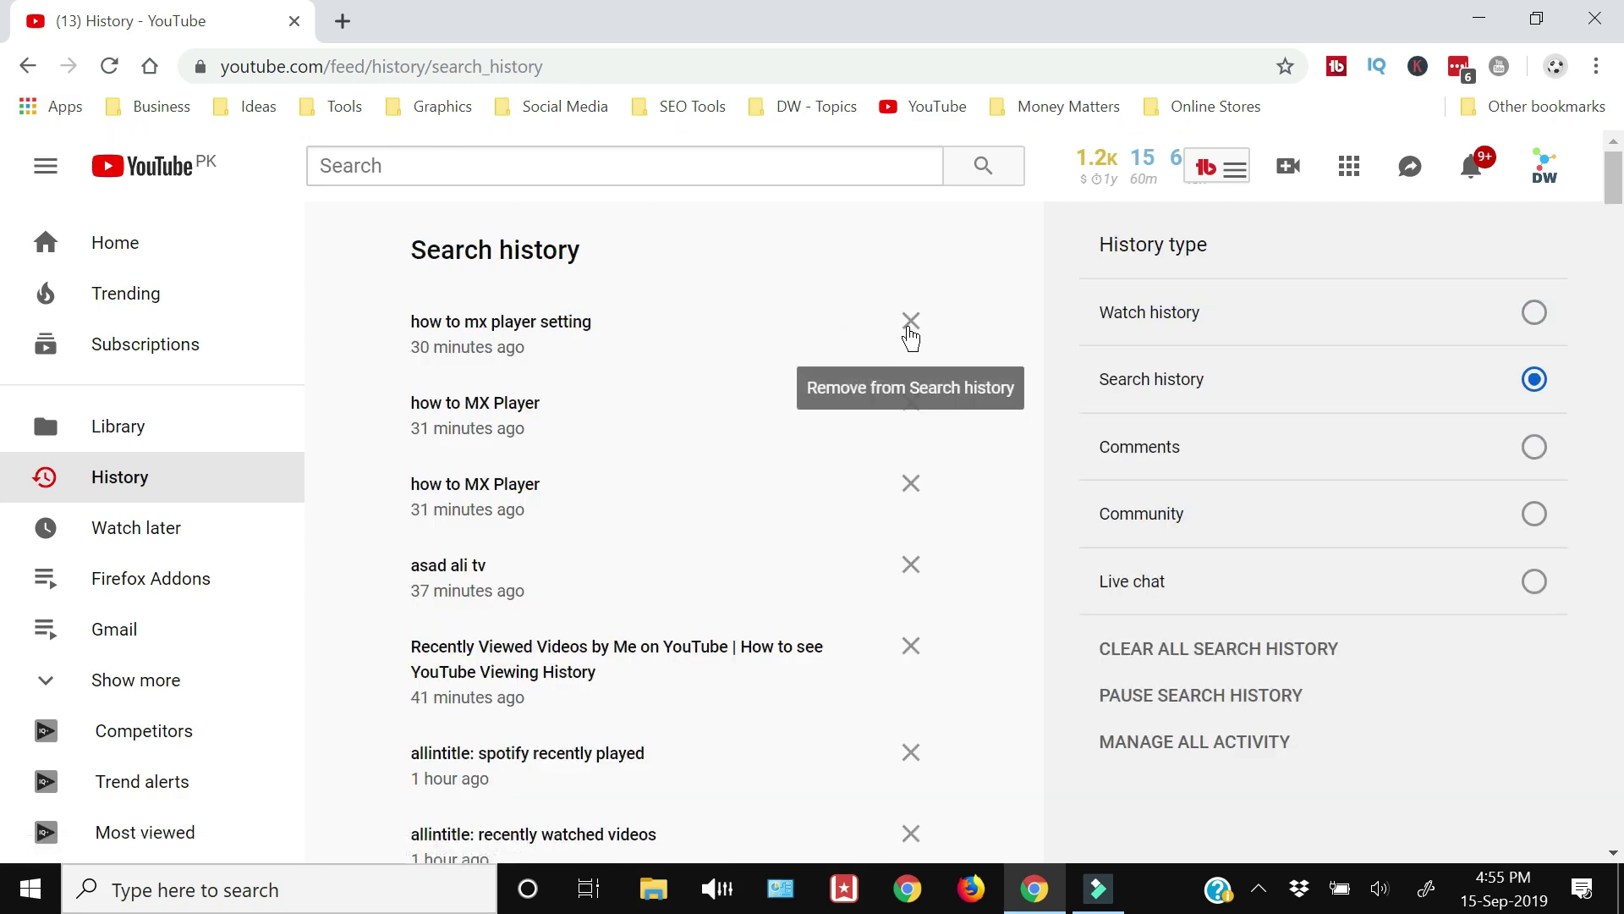
pyautogui.click(911, 321)
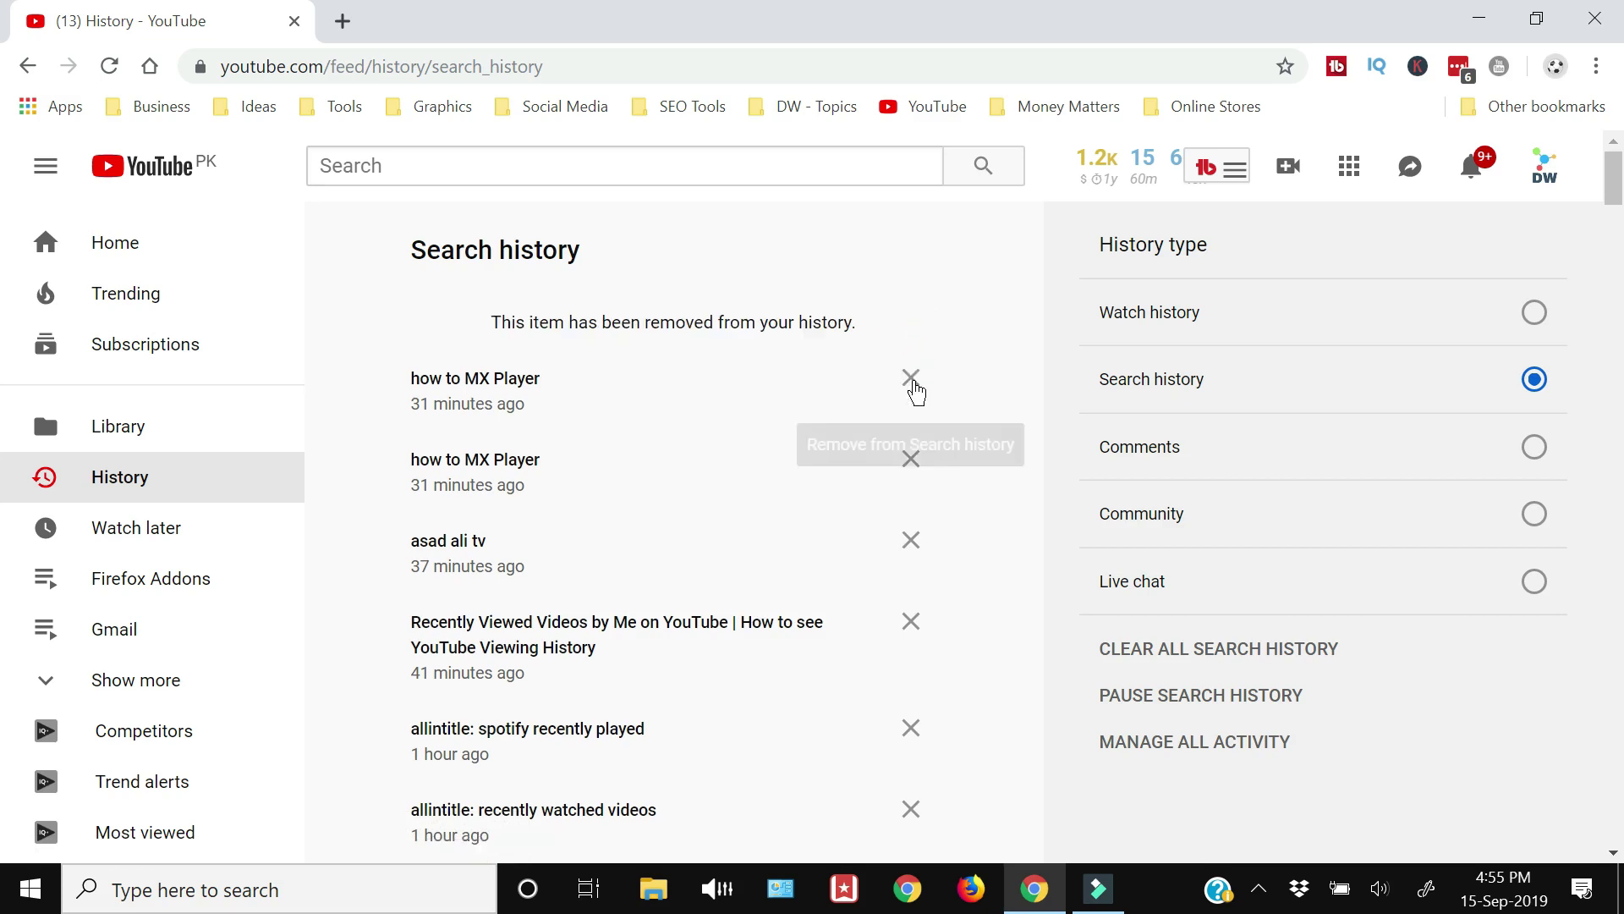
pyautogui.click(912, 381)
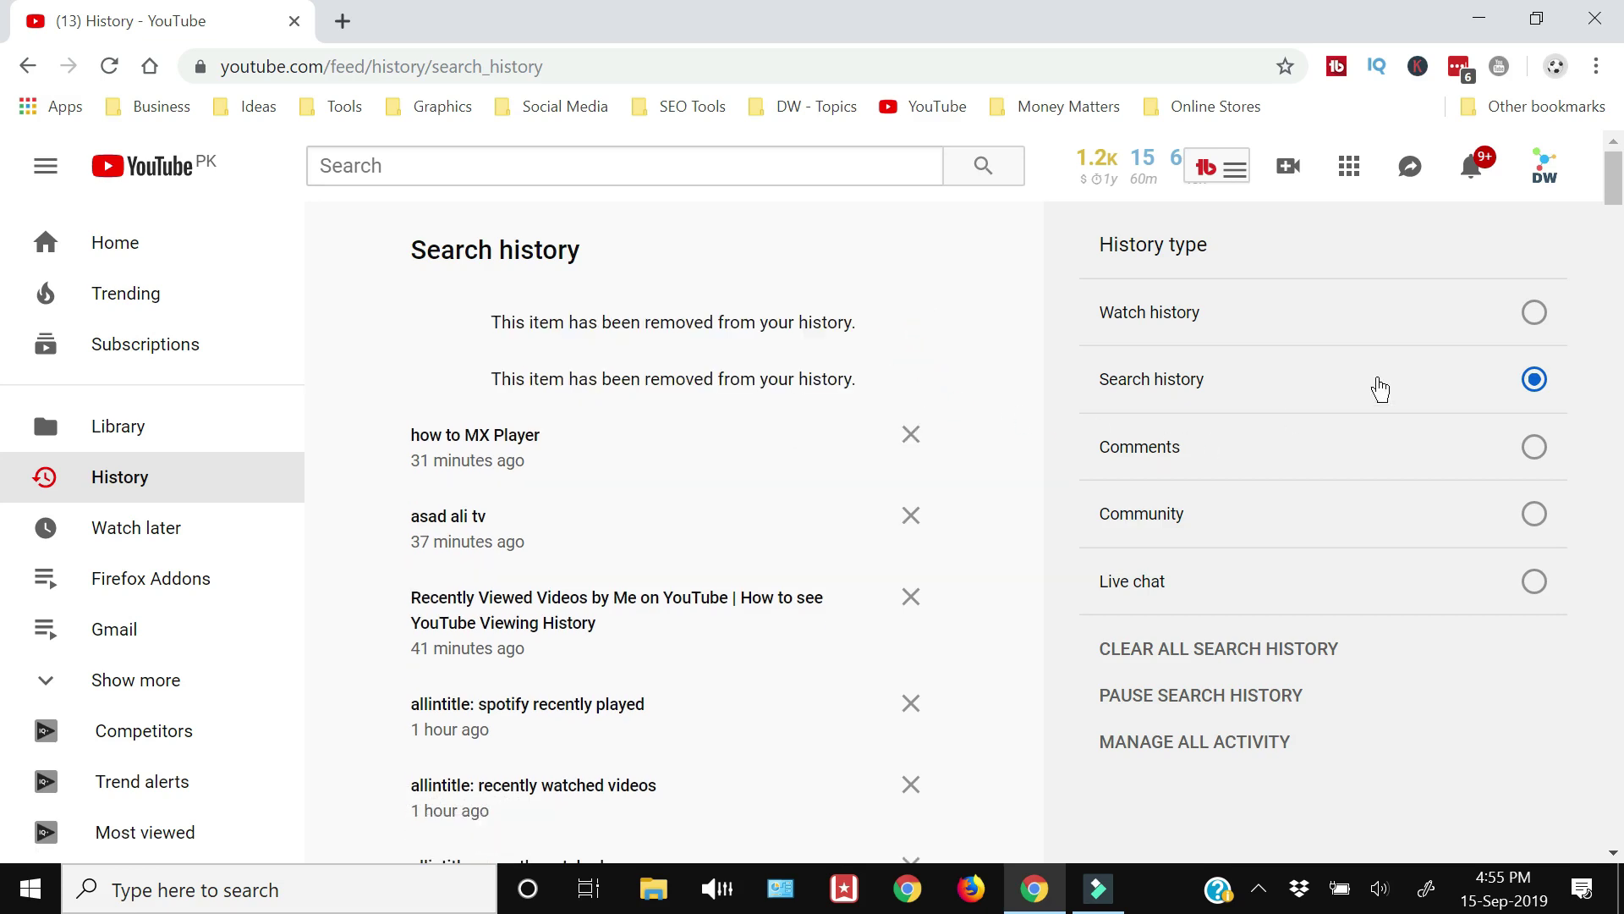
pyautogui.click(1534, 312)
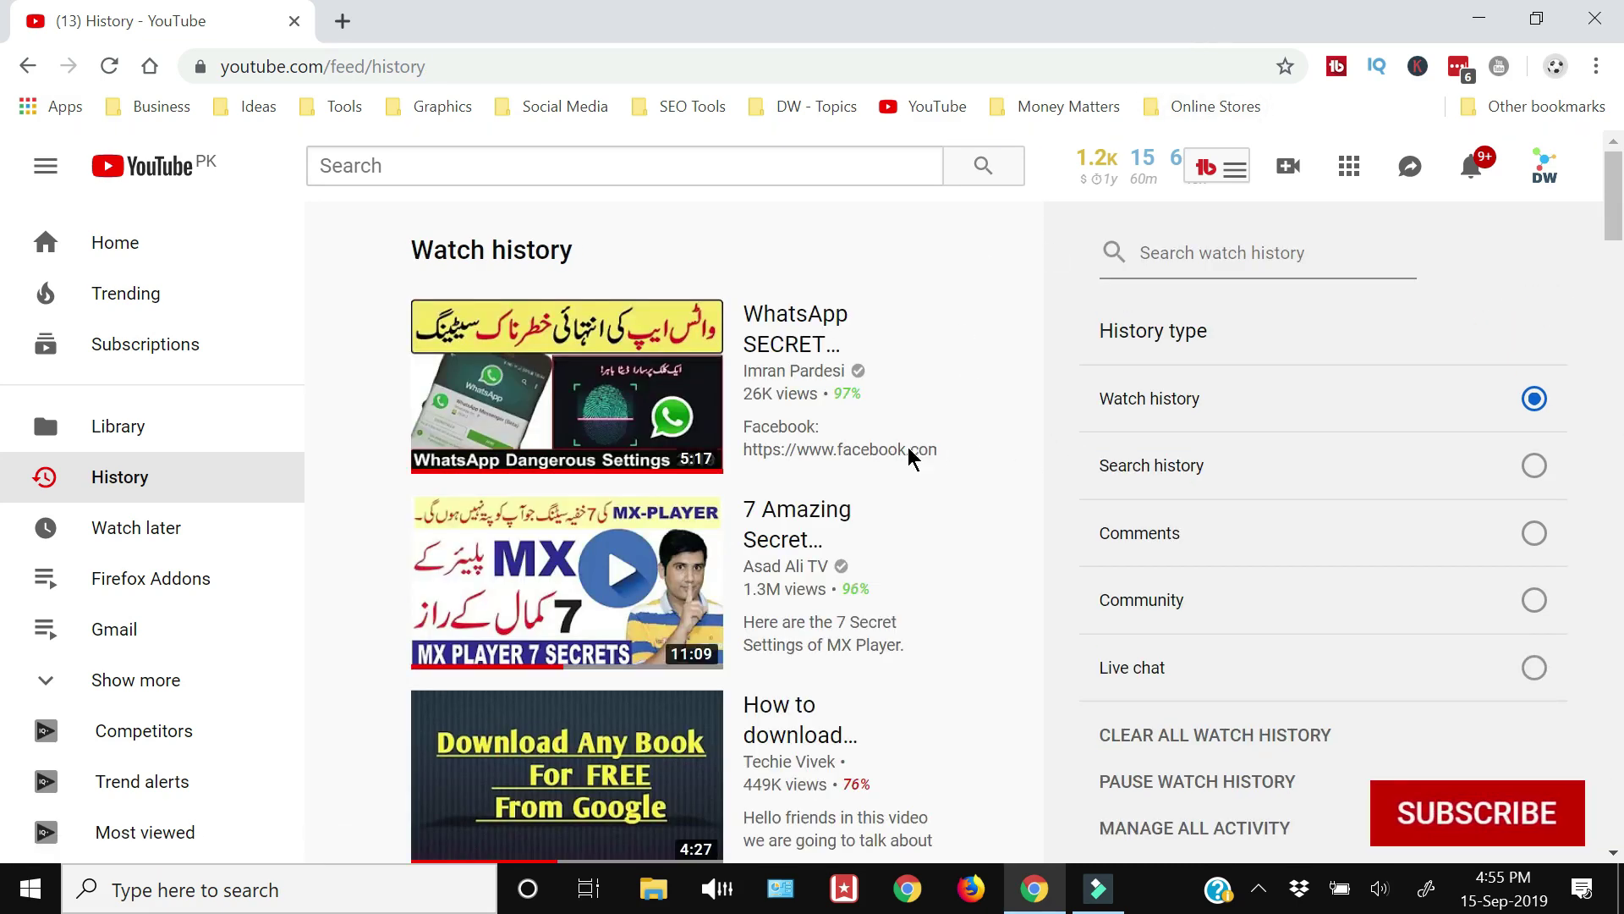
# Remove the WhatsApp SECRET Setting video from the Watch history.
pyautogui.moveTo(924, 347)
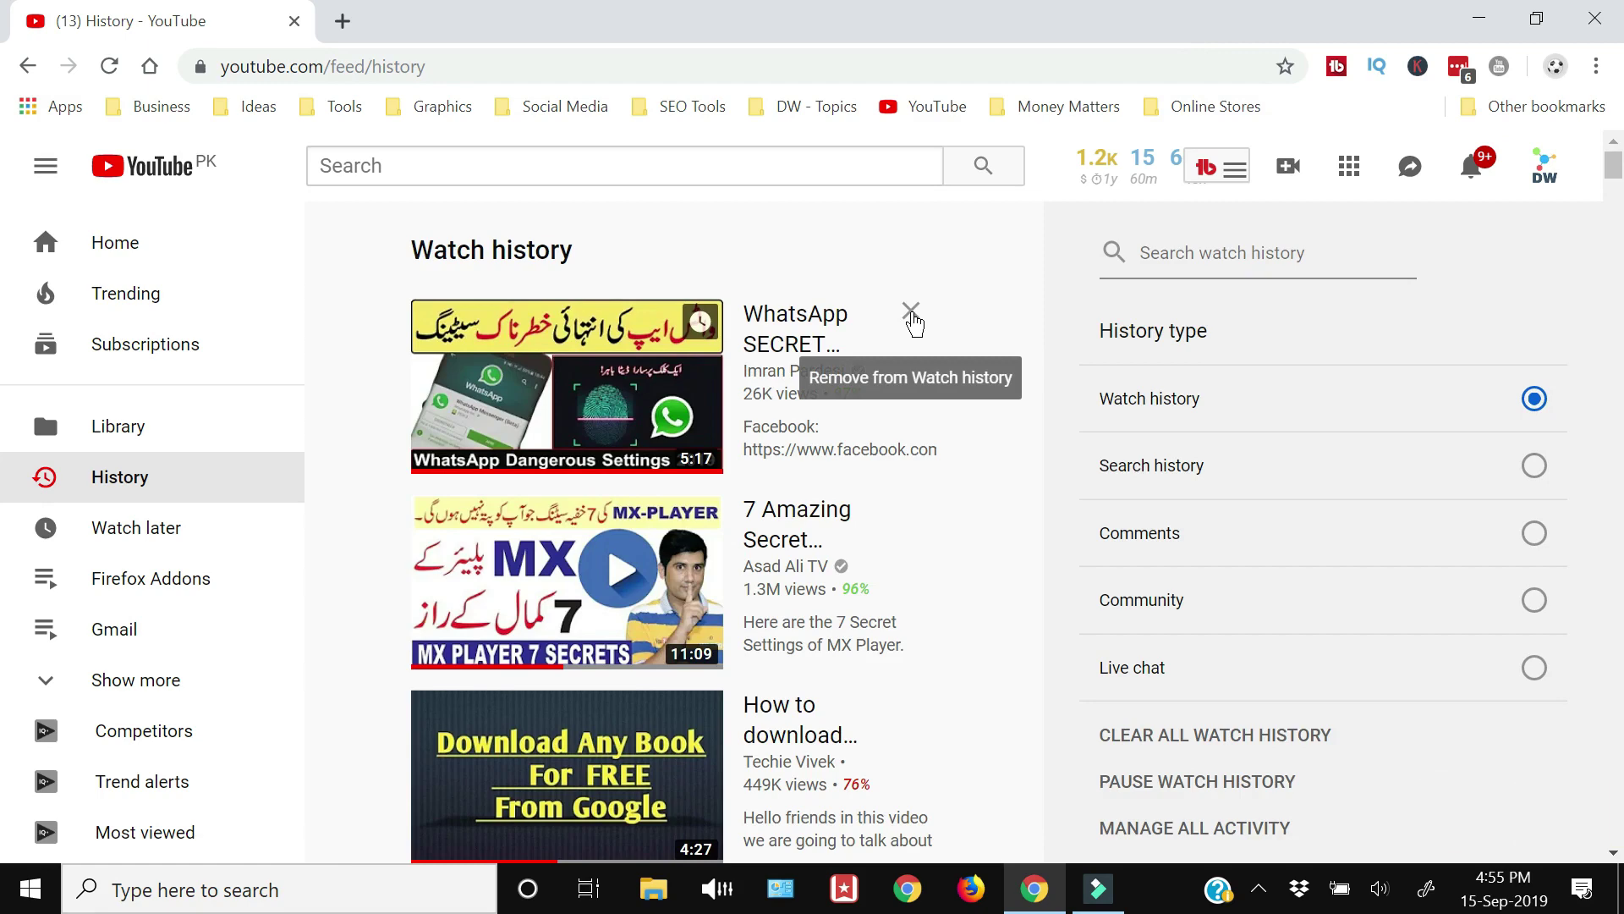
pyautogui.click(911, 313)
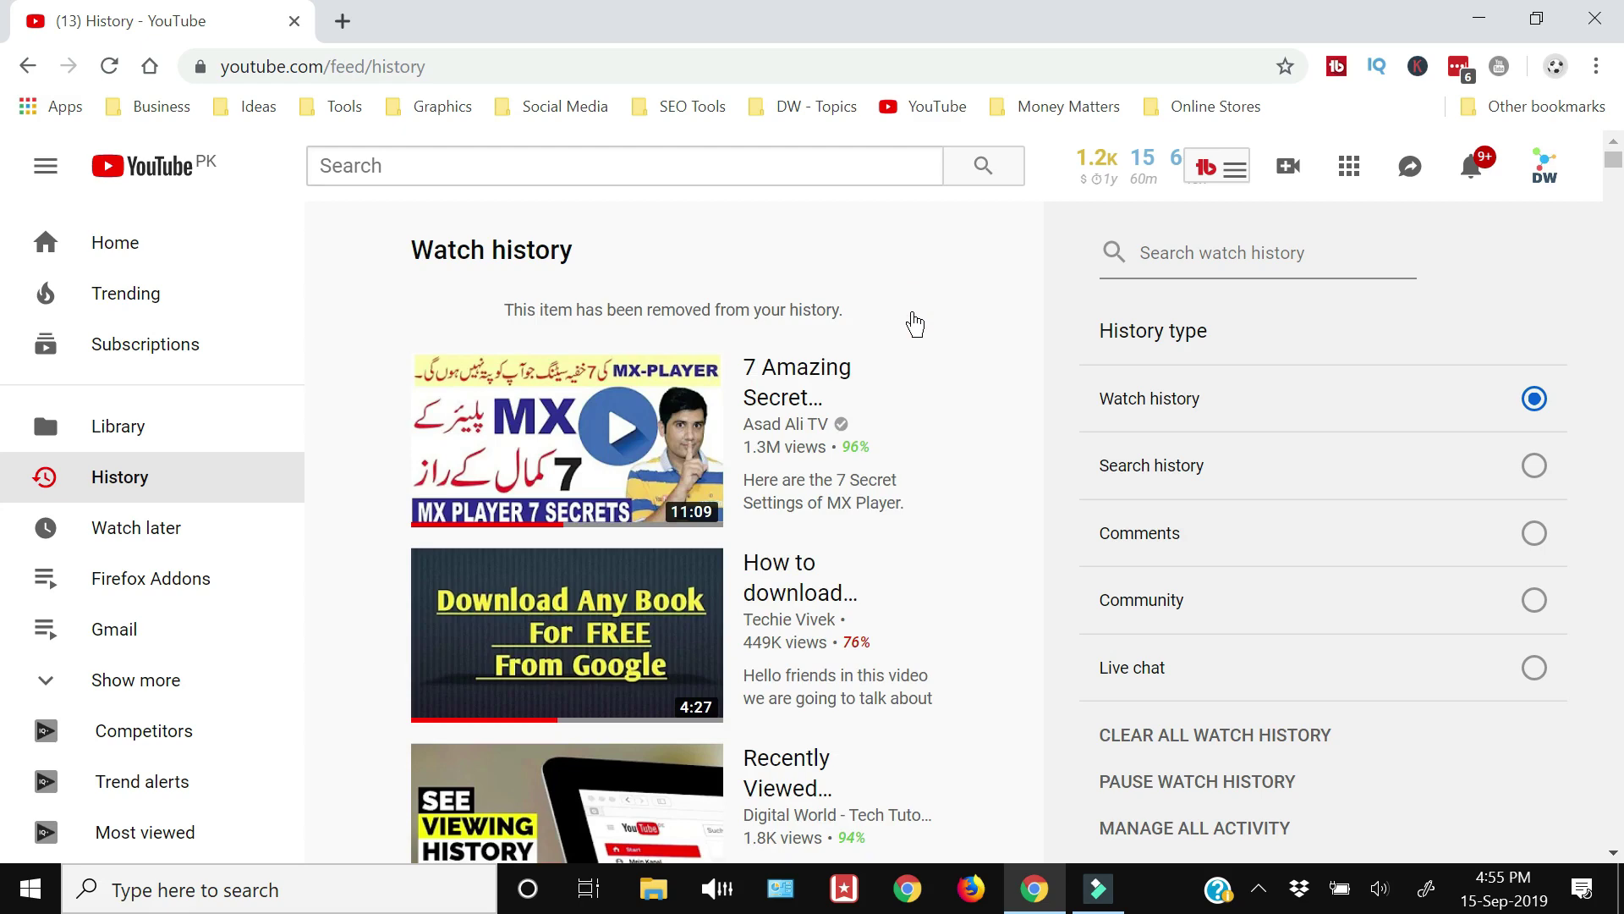
pyautogui.scroll(-2, 1384, 641)
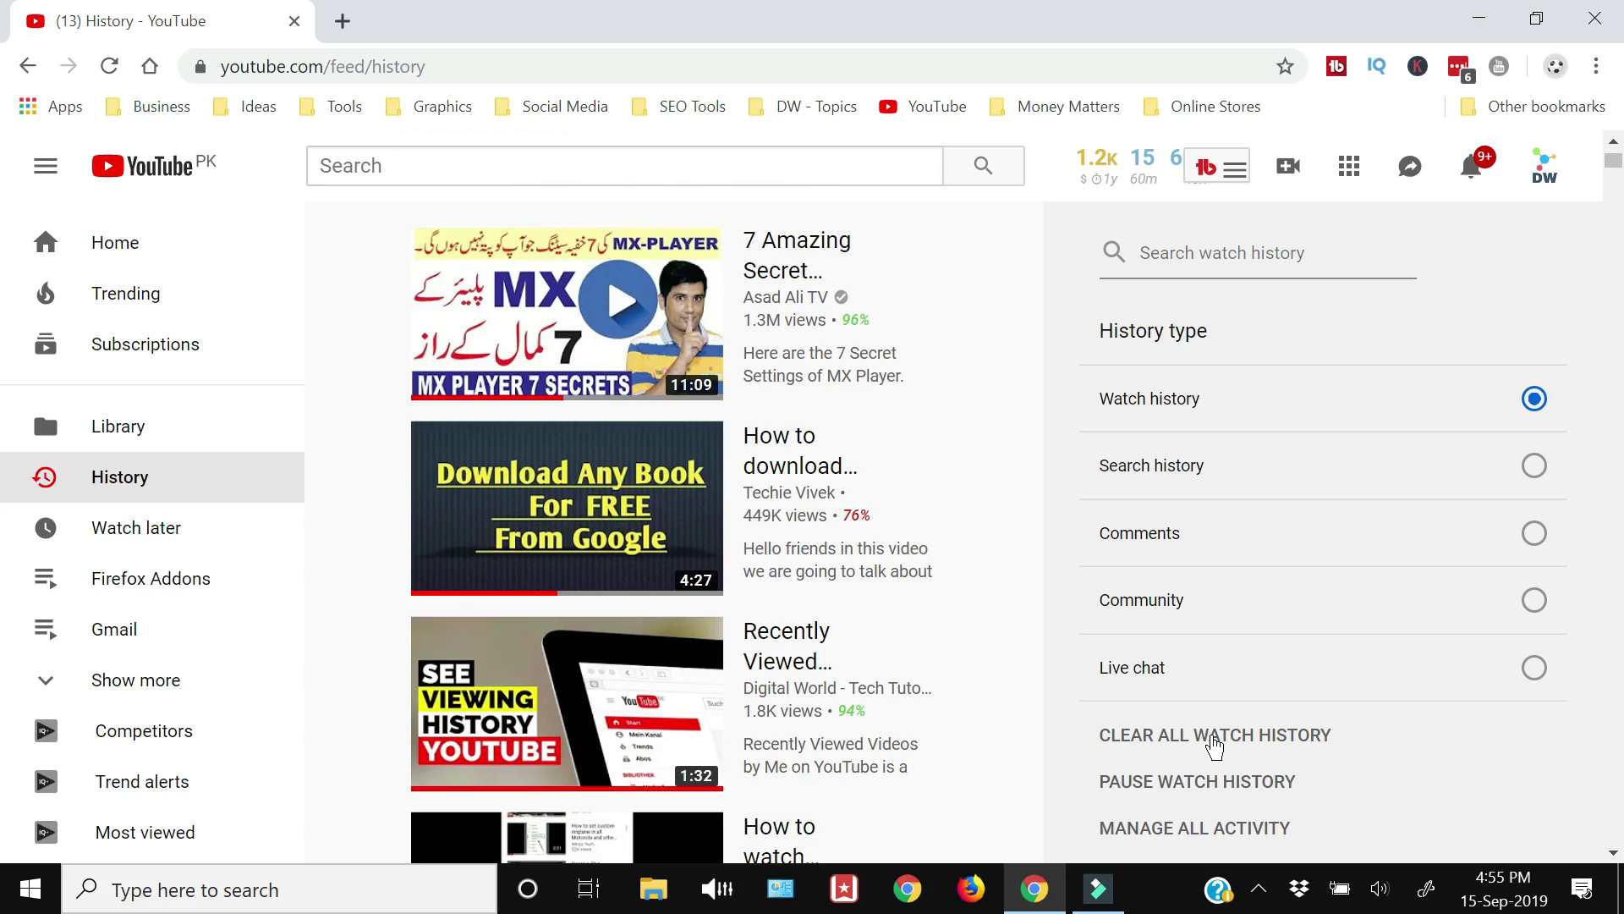
# Clear all watch history and confirm, leaving the Watch history list empty.
pyautogui.click(1215, 736)
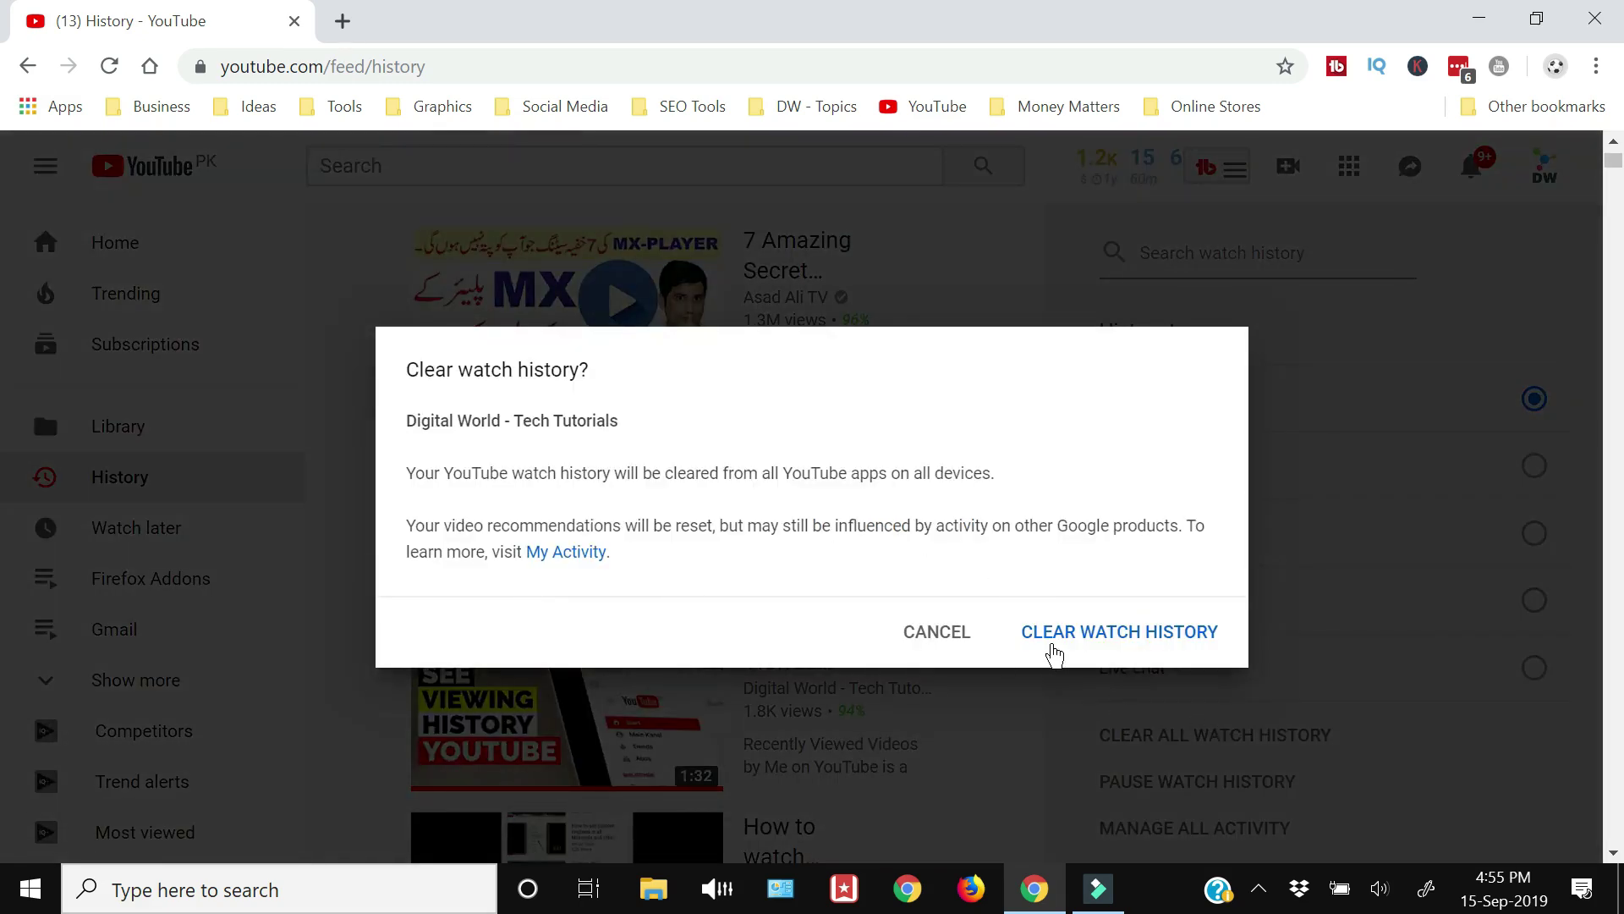
pyautogui.click(934, 644)
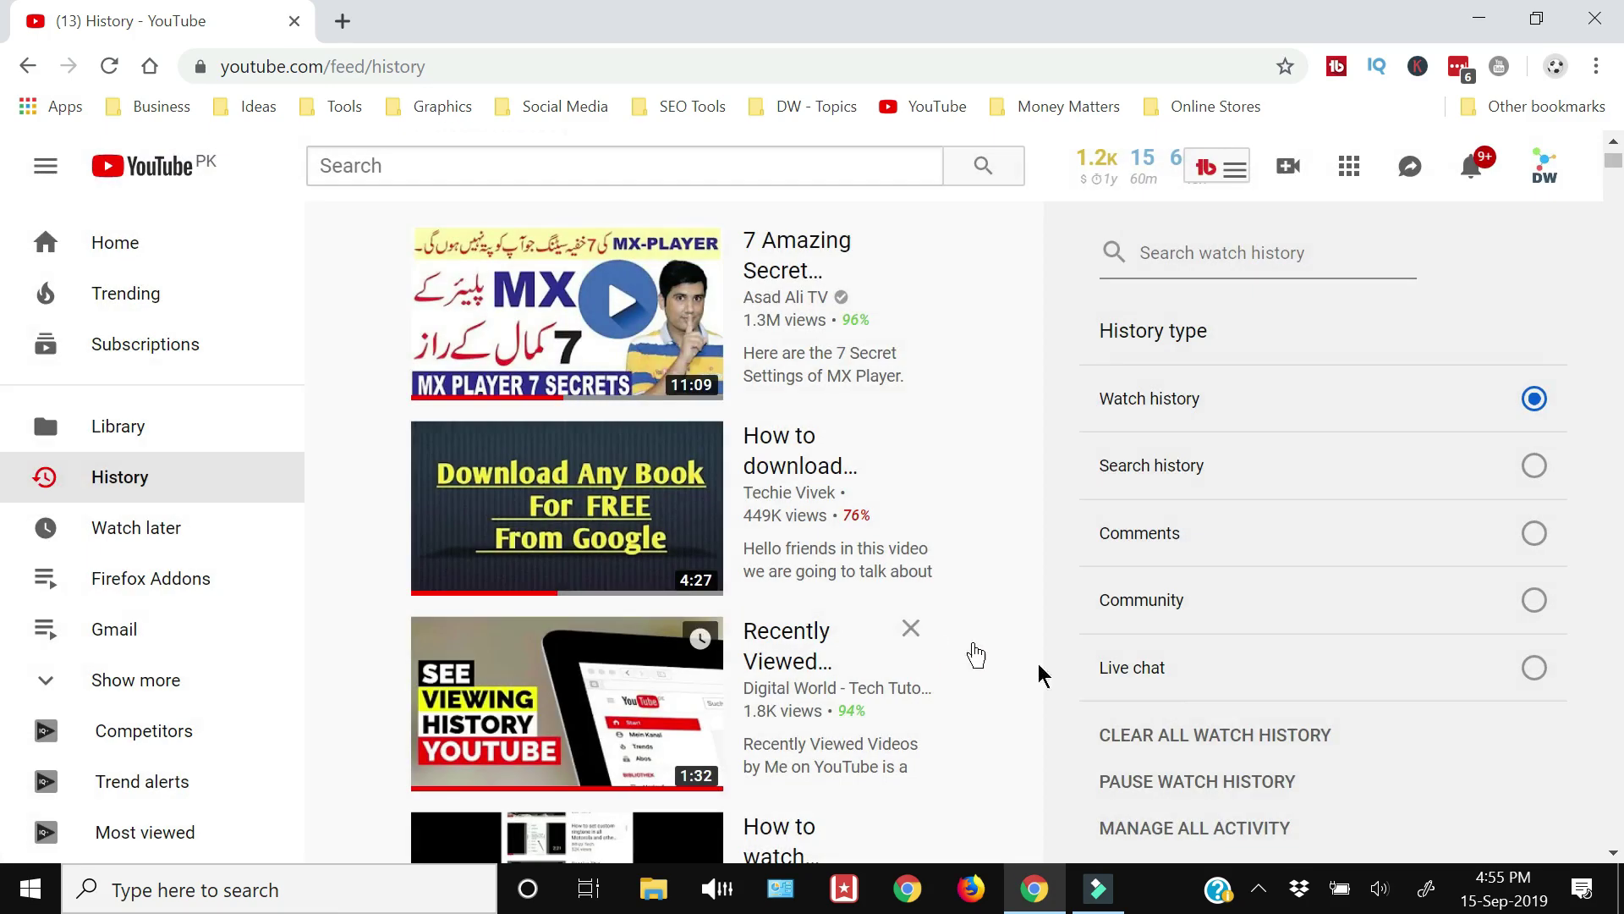
pyautogui.click(1195, 744)
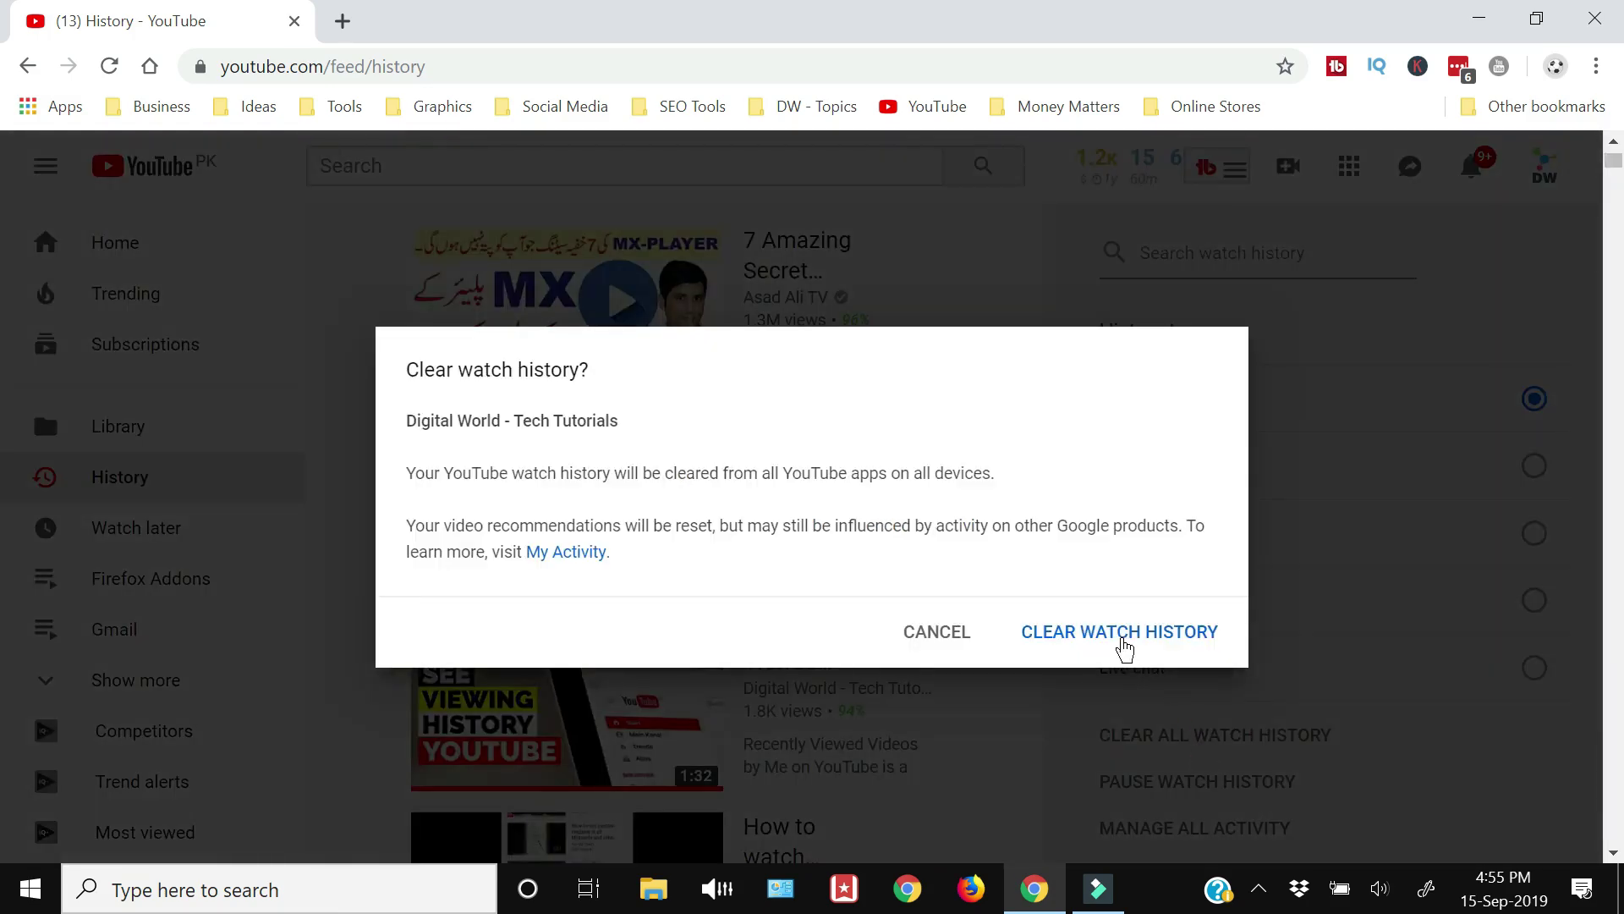
pyautogui.click(1124, 645)
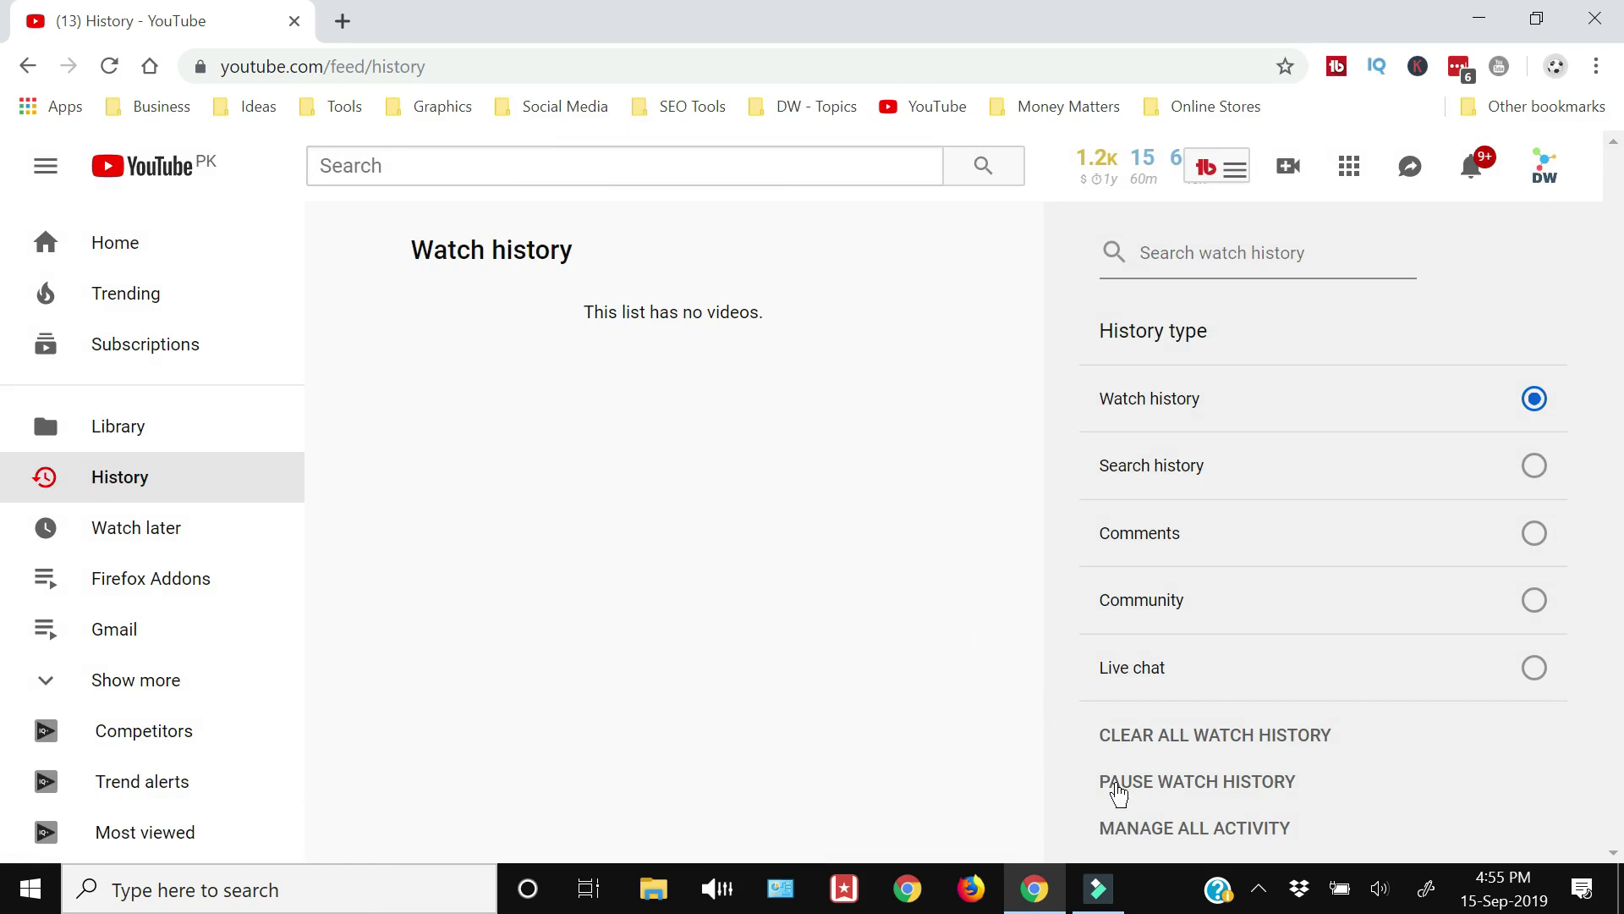
# Pause the watch history, then turn it back on, confirming each change.
pyautogui.click(1133, 794)
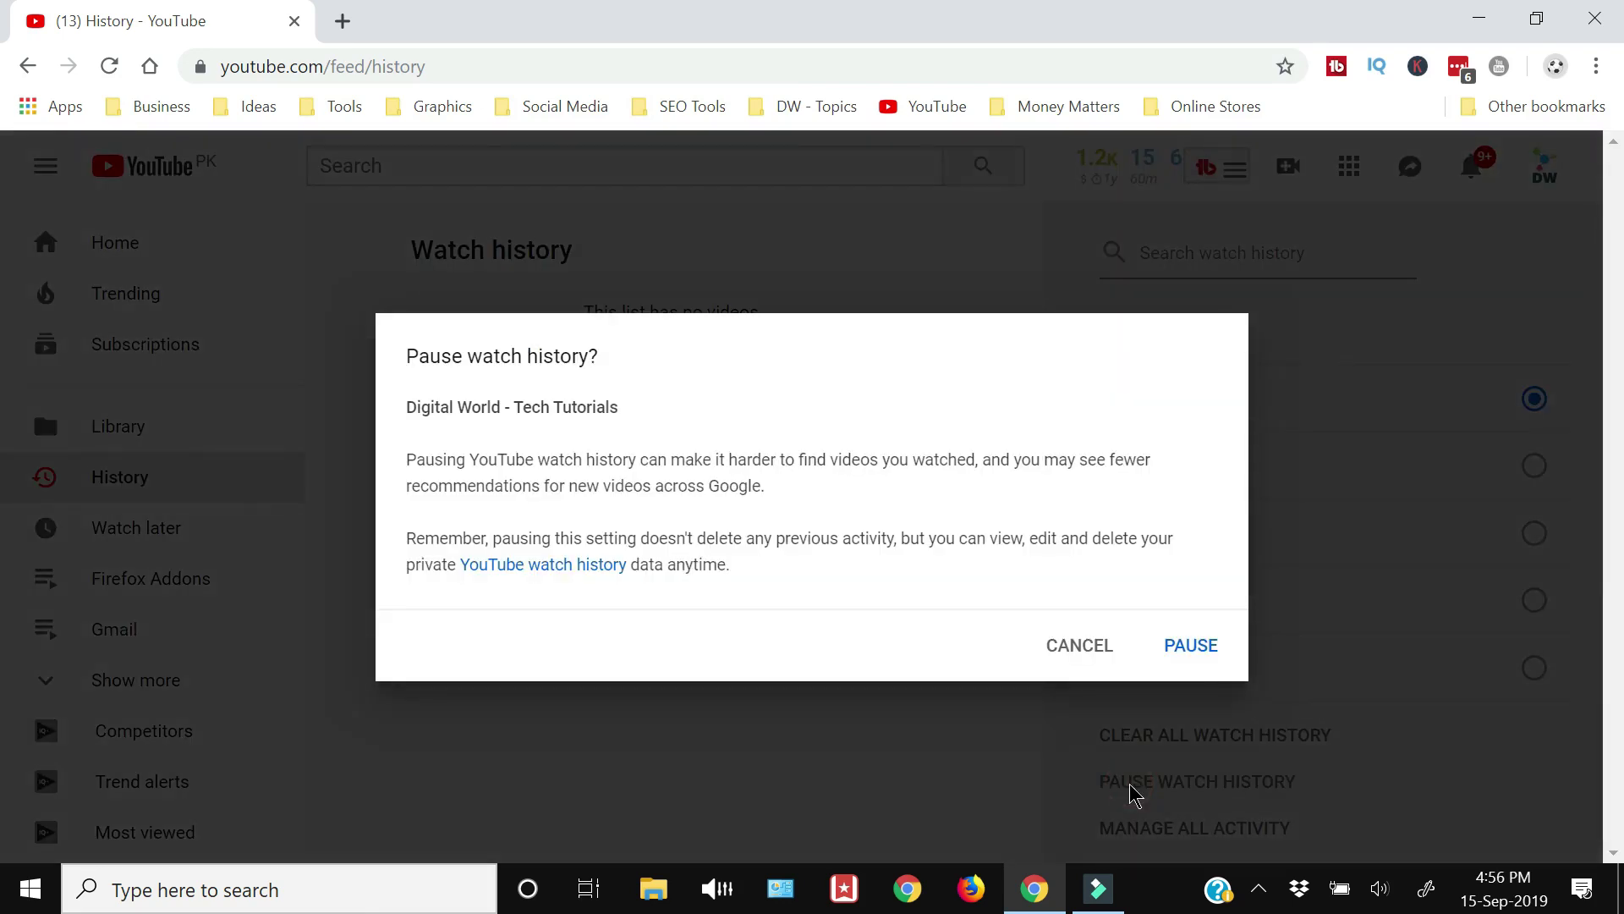
pyautogui.click(1180, 656)
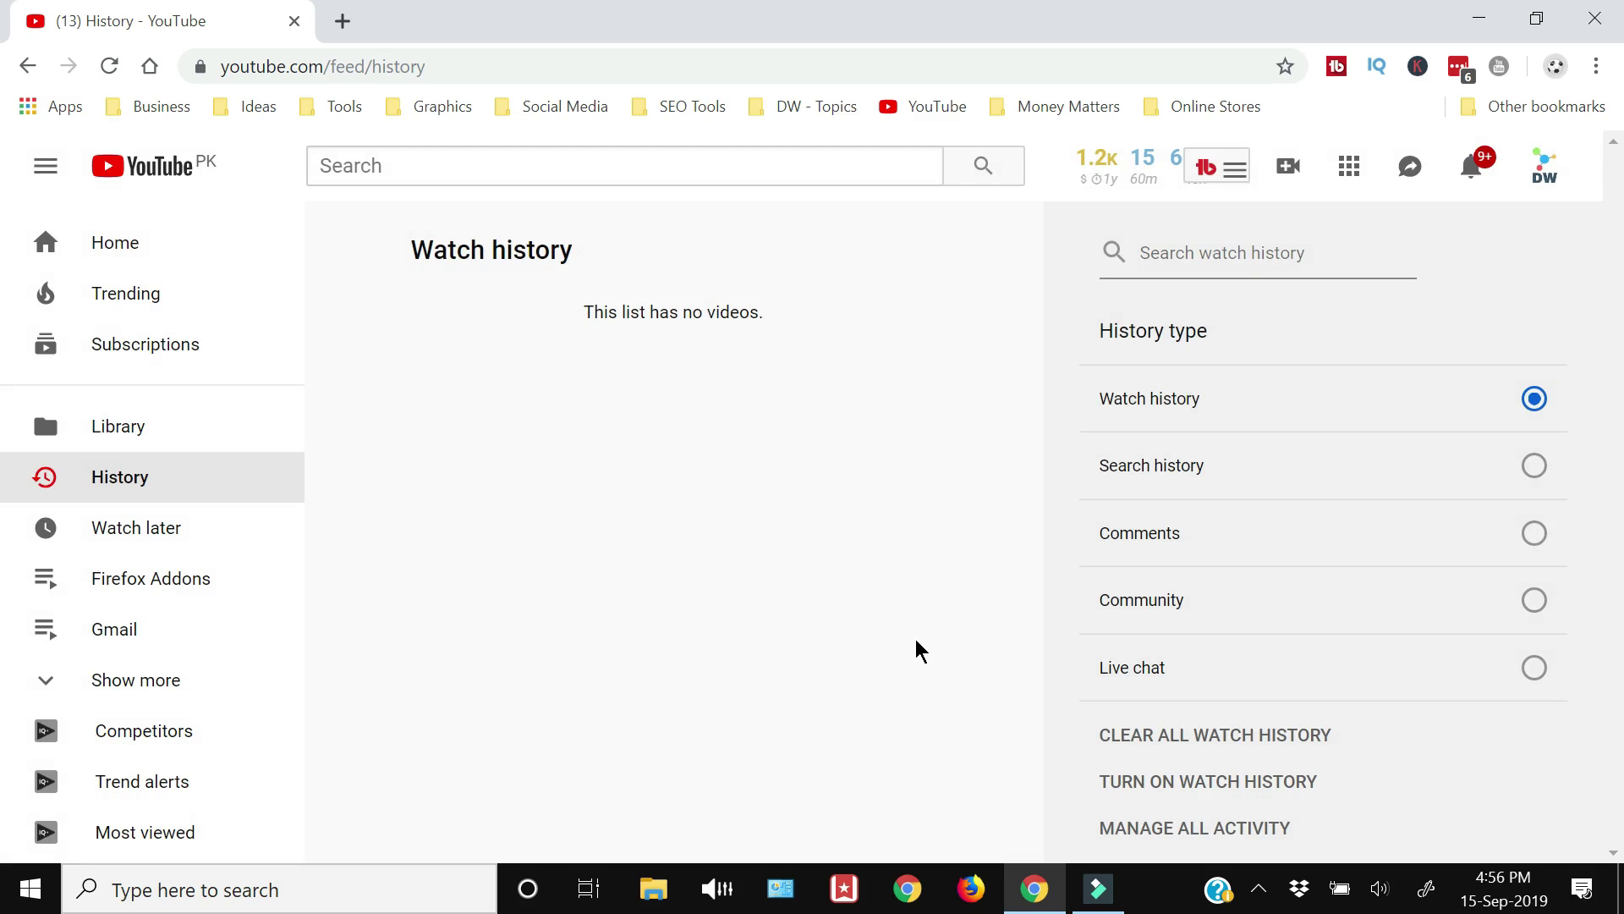
pyautogui.click(1167, 793)
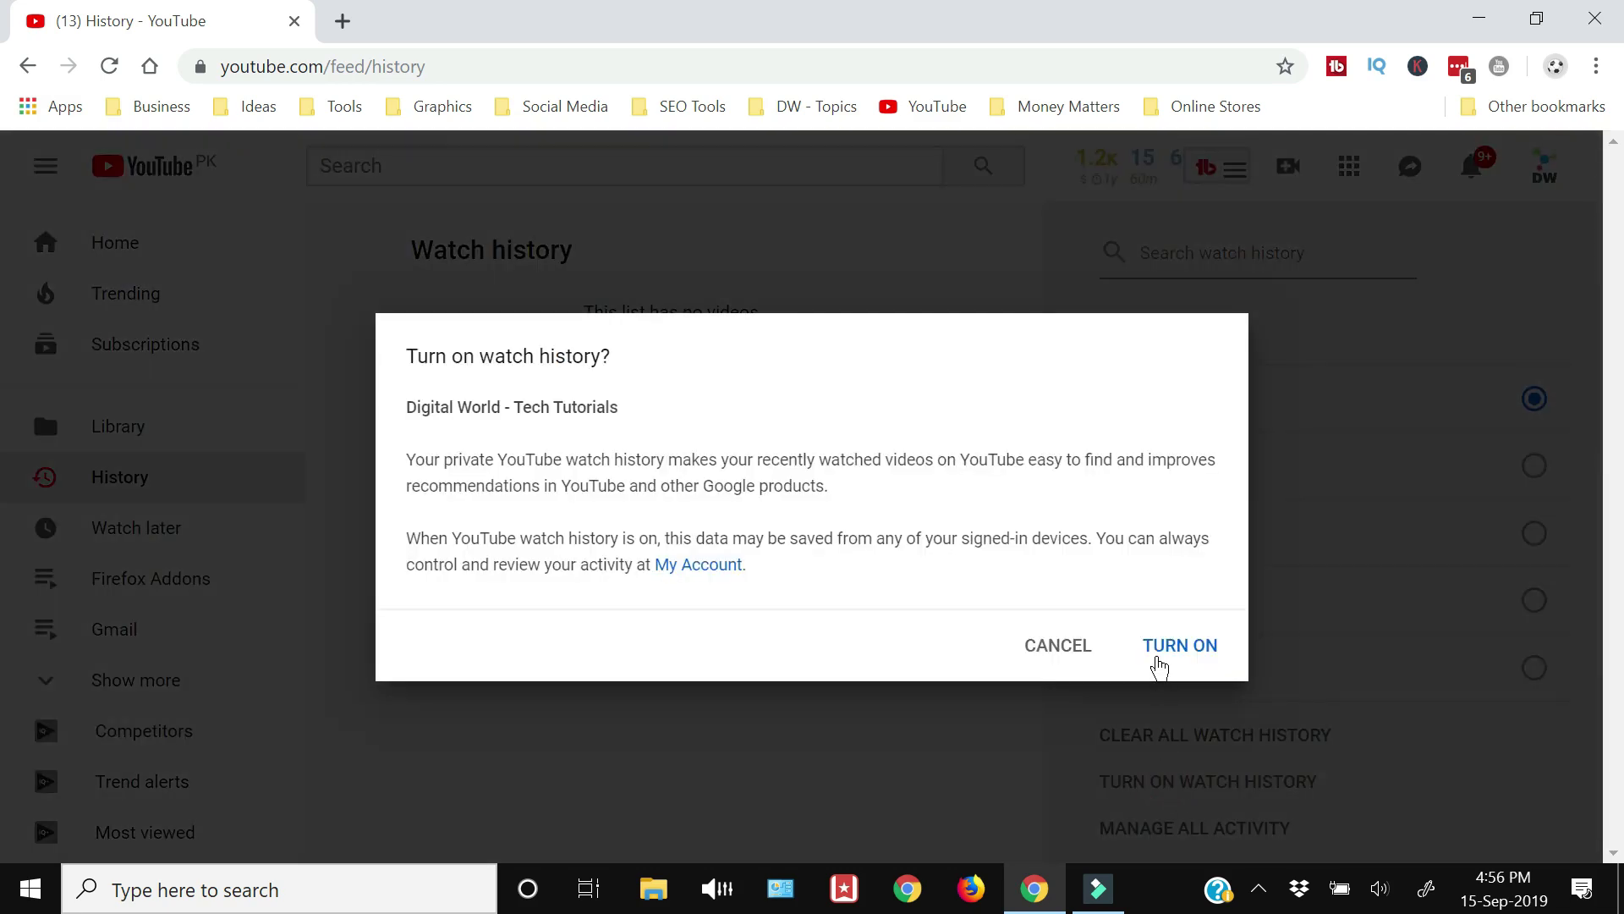
pyautogui.click(1157, 661)
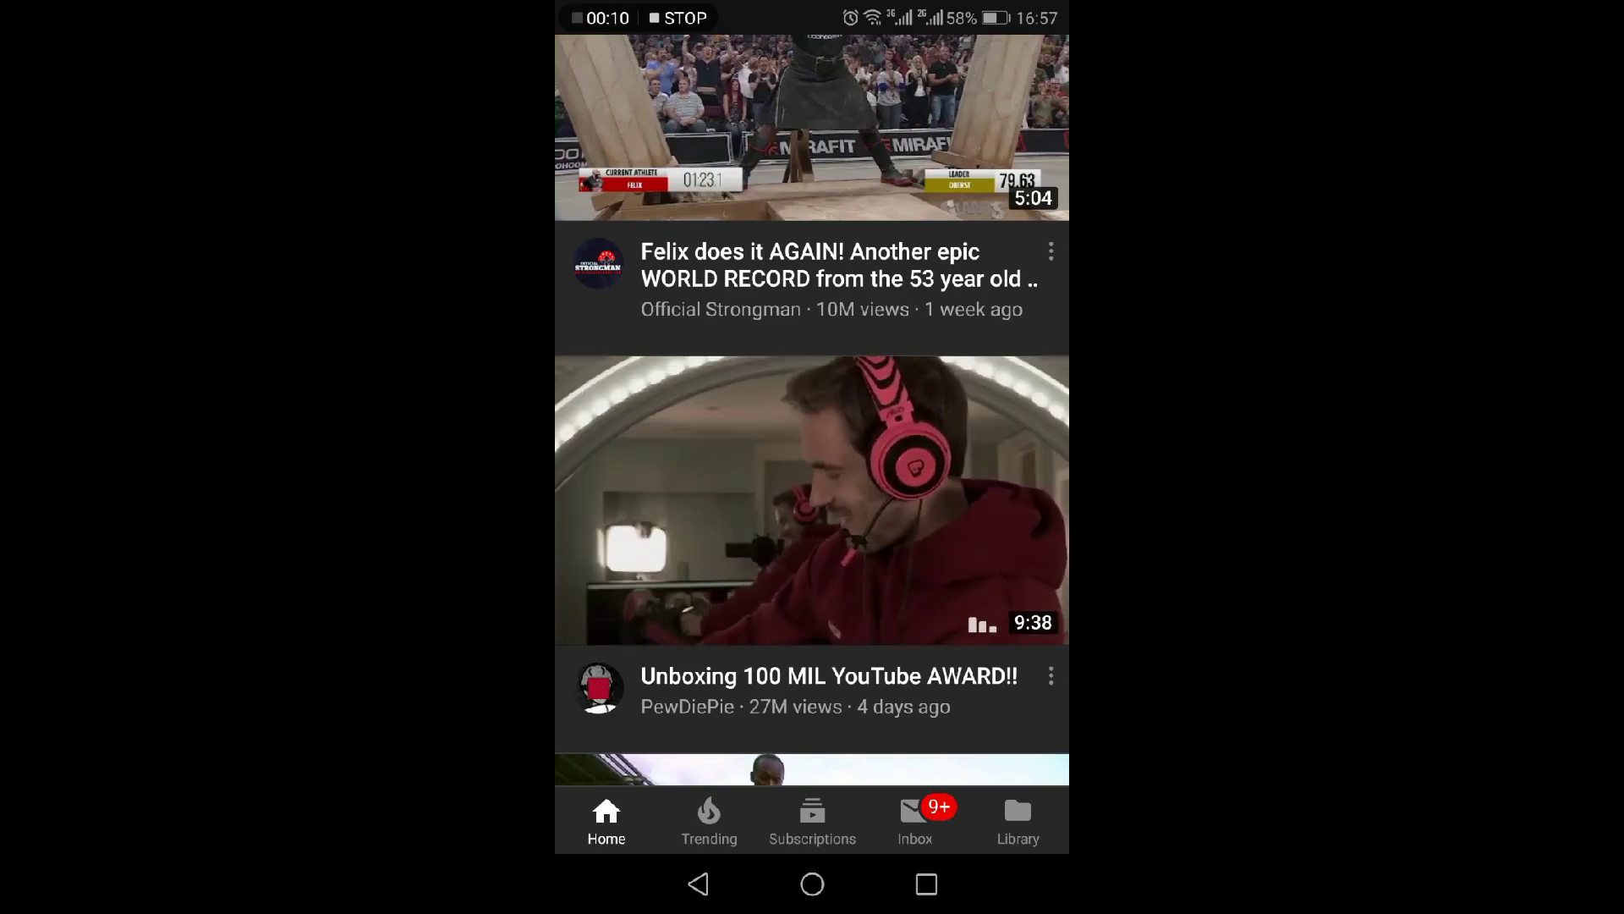
# In the Library, confirm that both Watch later and the watch history list are empty.
pyautogui.click(1018, 819)
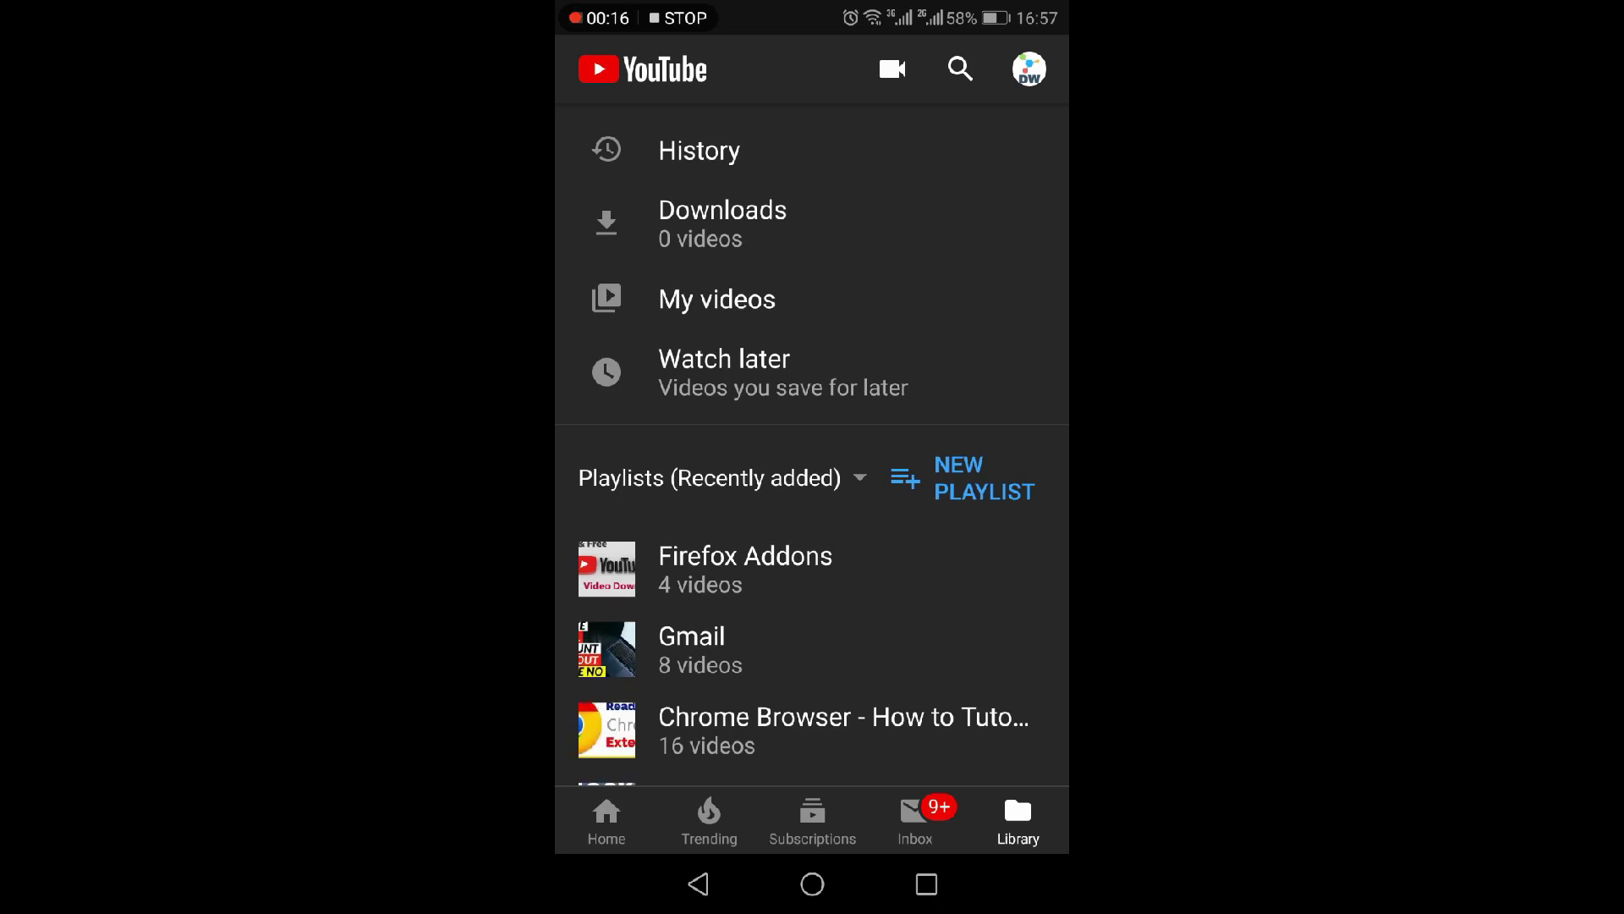
pyautogui.moveTo(878, 657); pyautogui.dragTo(936, 729)
pyautogui.moveTo(961, 584); pyautogui.dragTo(998, 328)
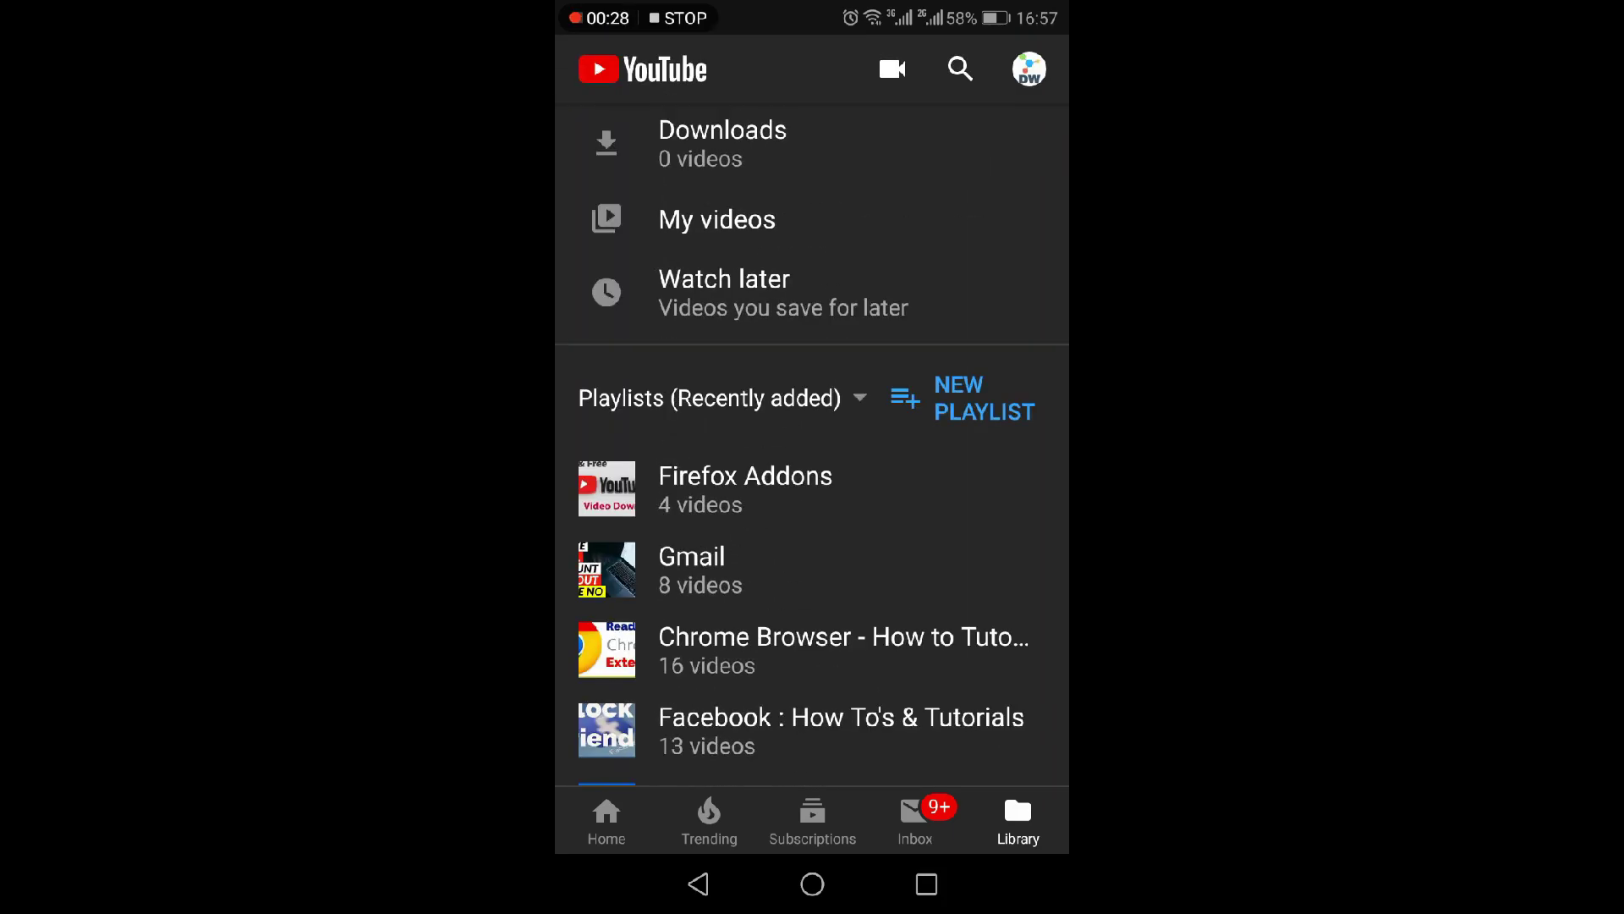
pyautogui.moveTo(790, 605); pyautogui.dragTo(855, 765)
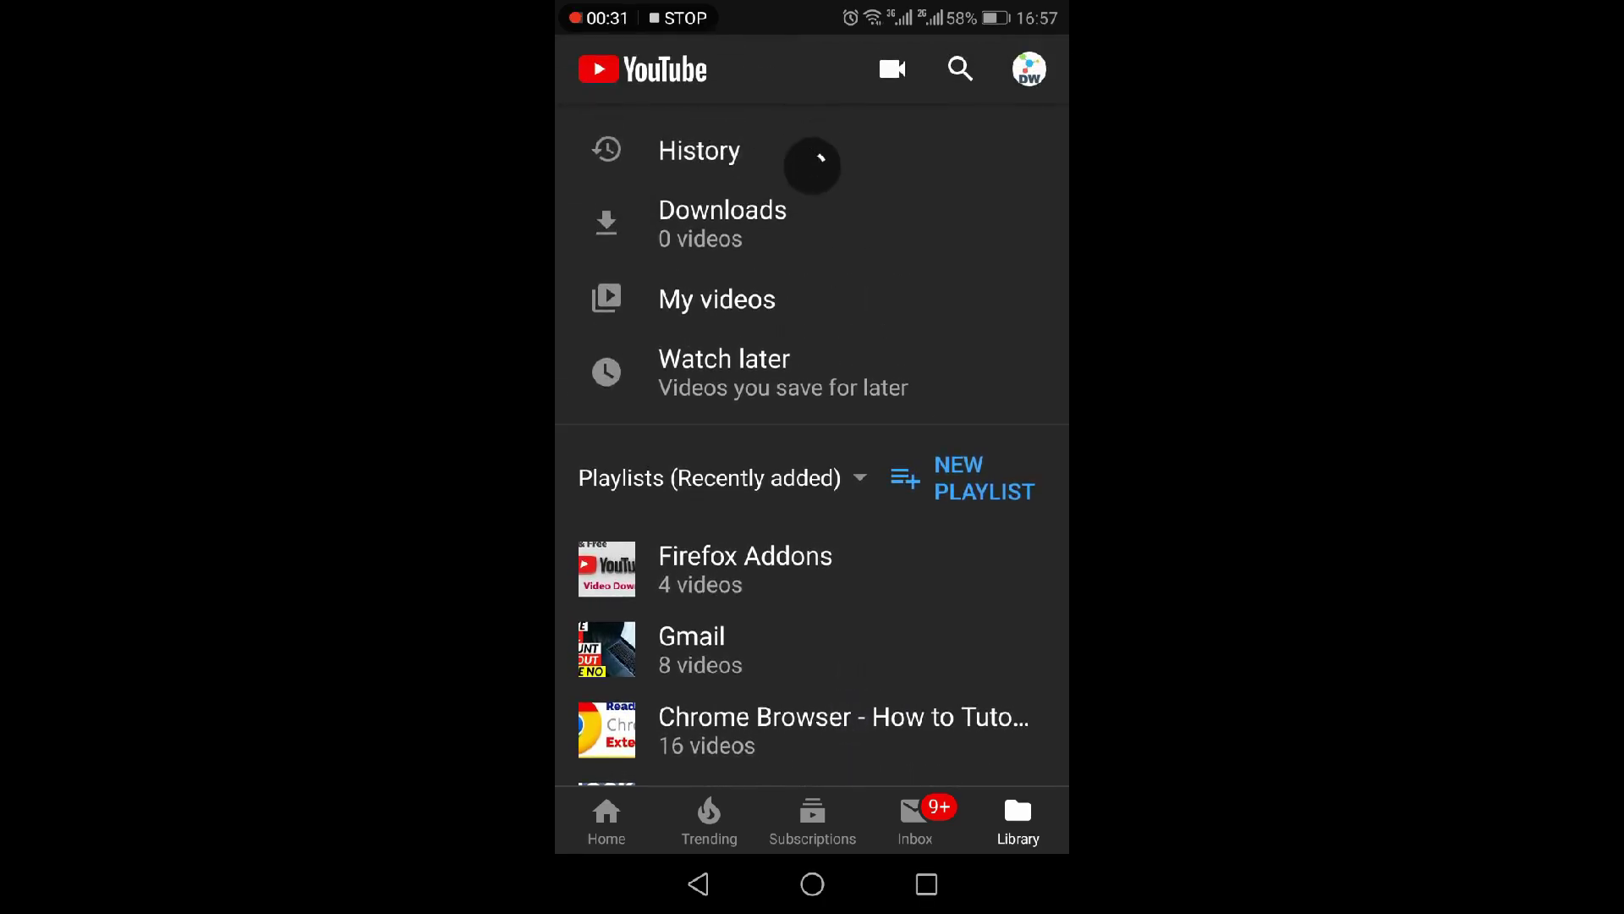
pyautogui.click(724, 372)
pyautogui.click(698, 884)
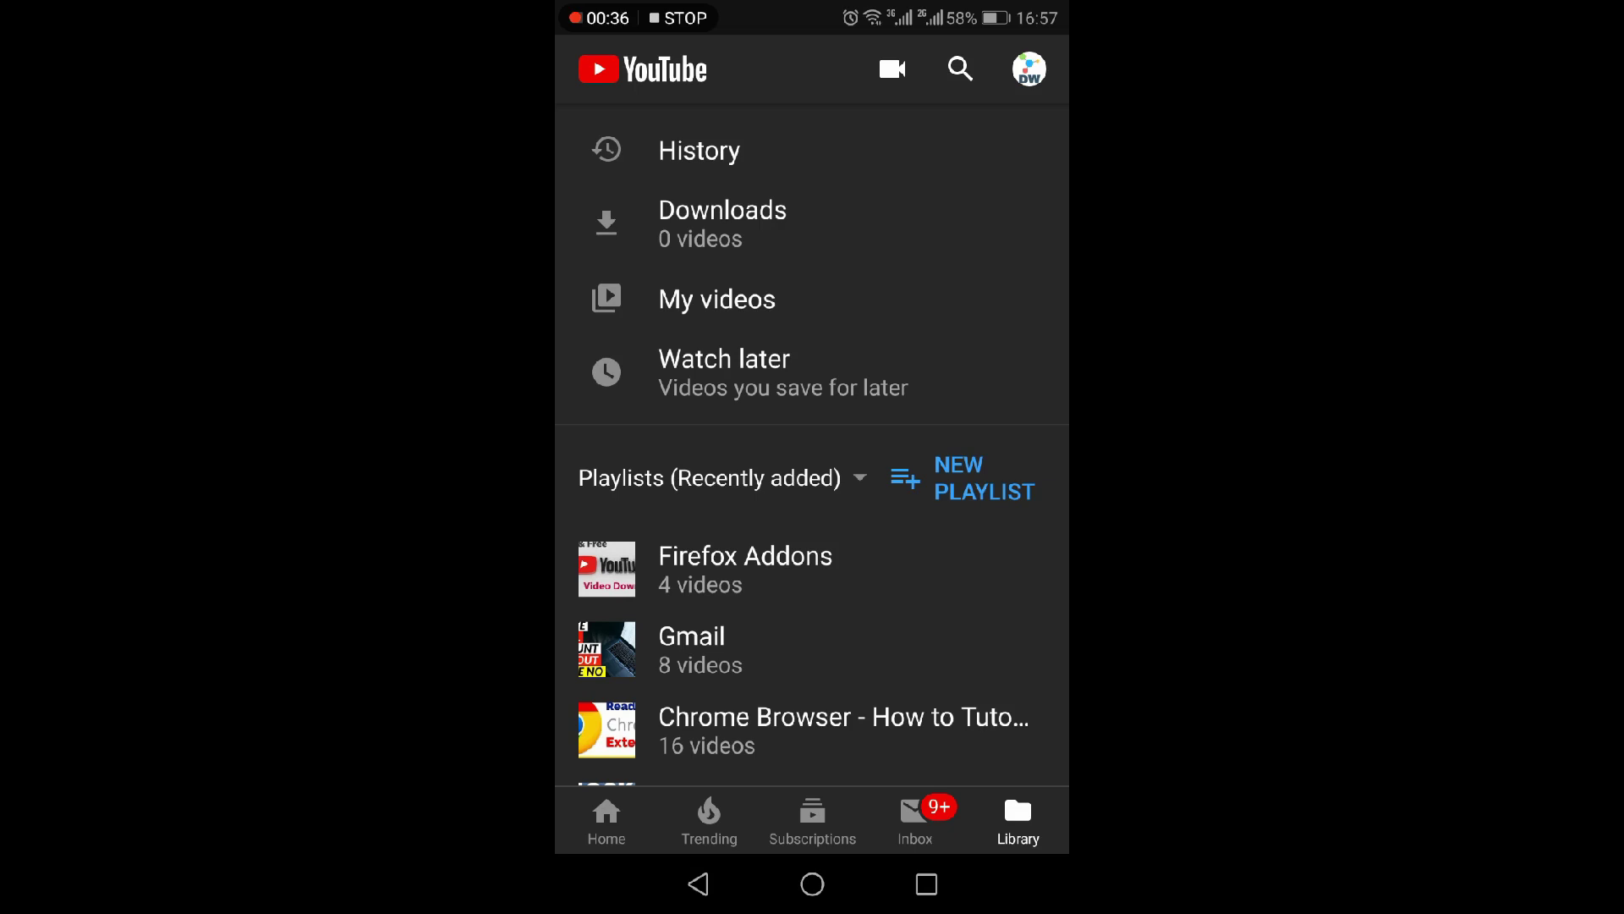
pyautogui.click(729, 150)
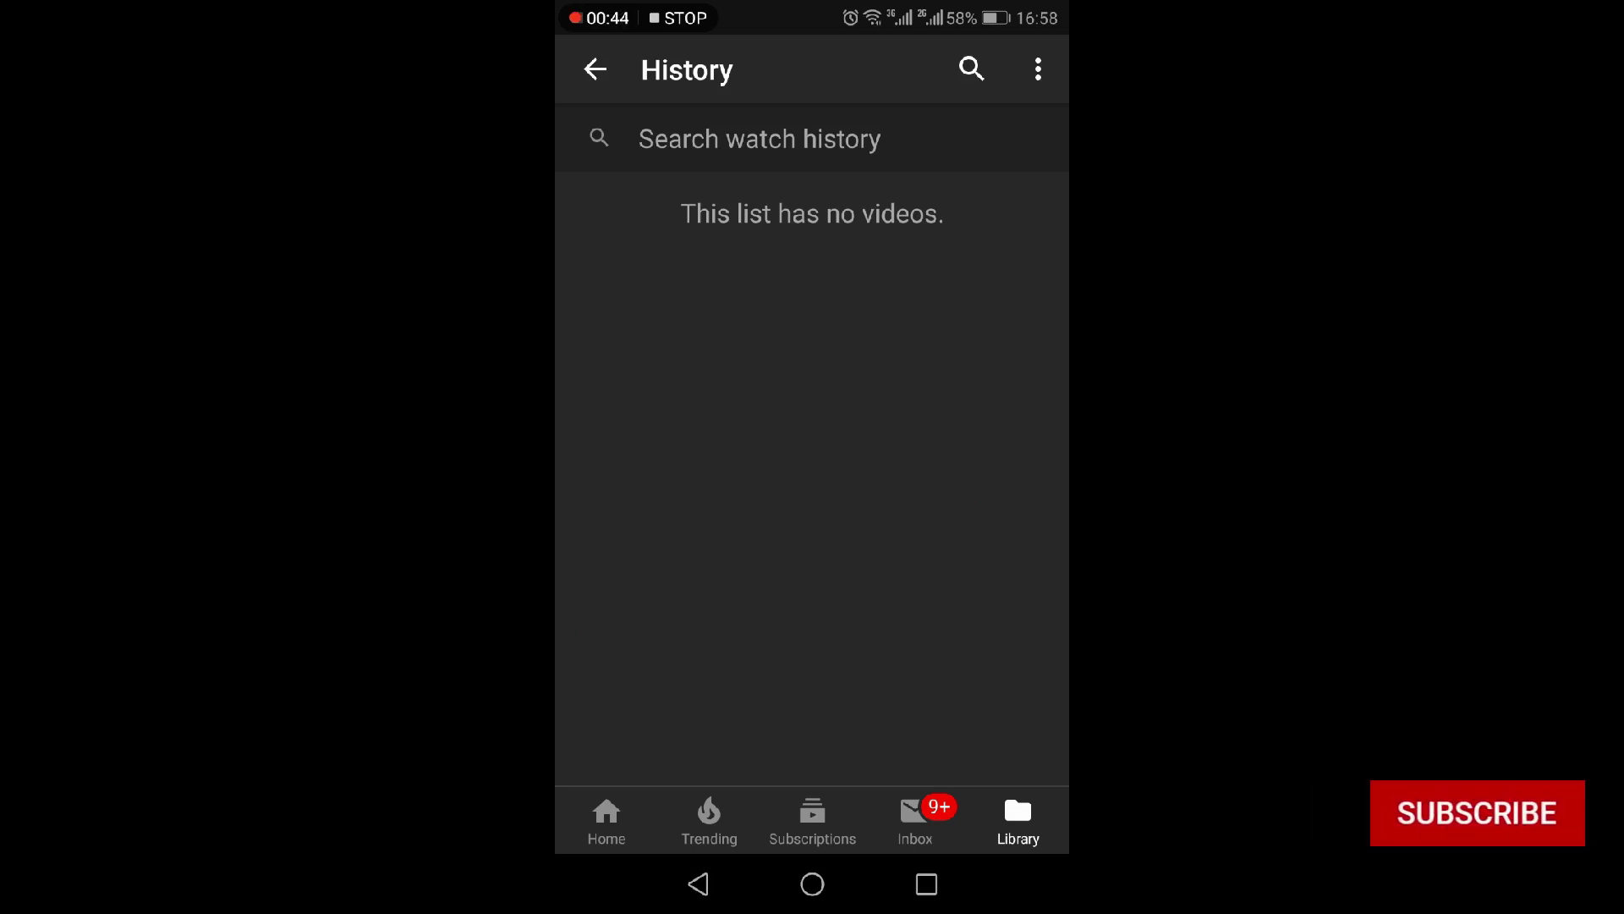
pyautogui.click(595, 69)
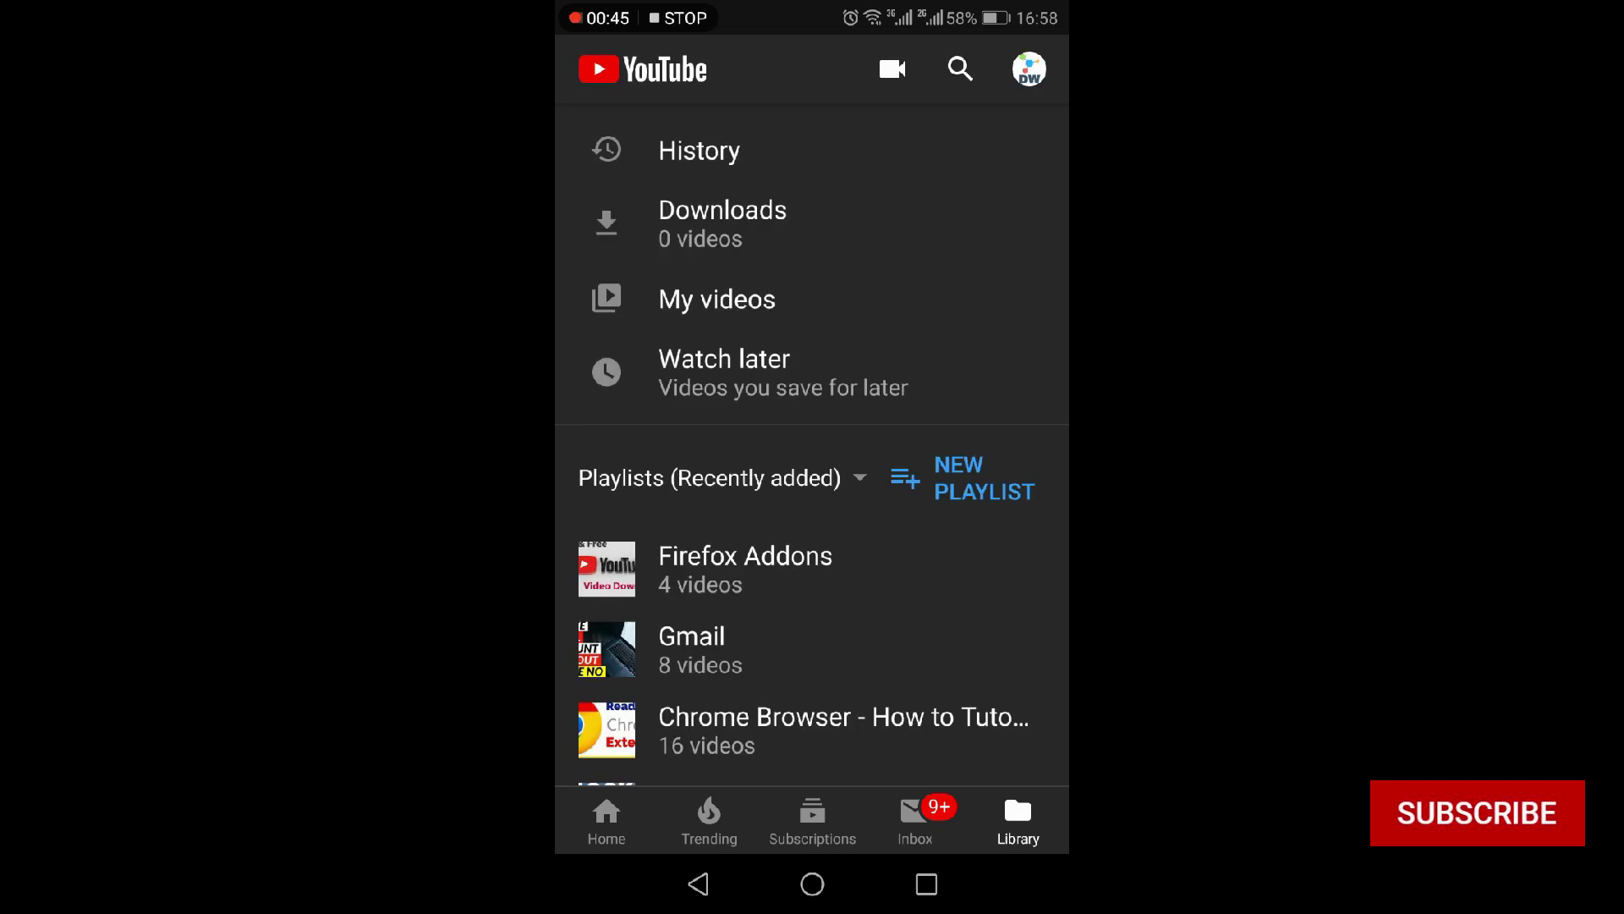
# Remove the Mozilla Firefox tutorial video from the watch history.
pyautogui.click(628, 149)
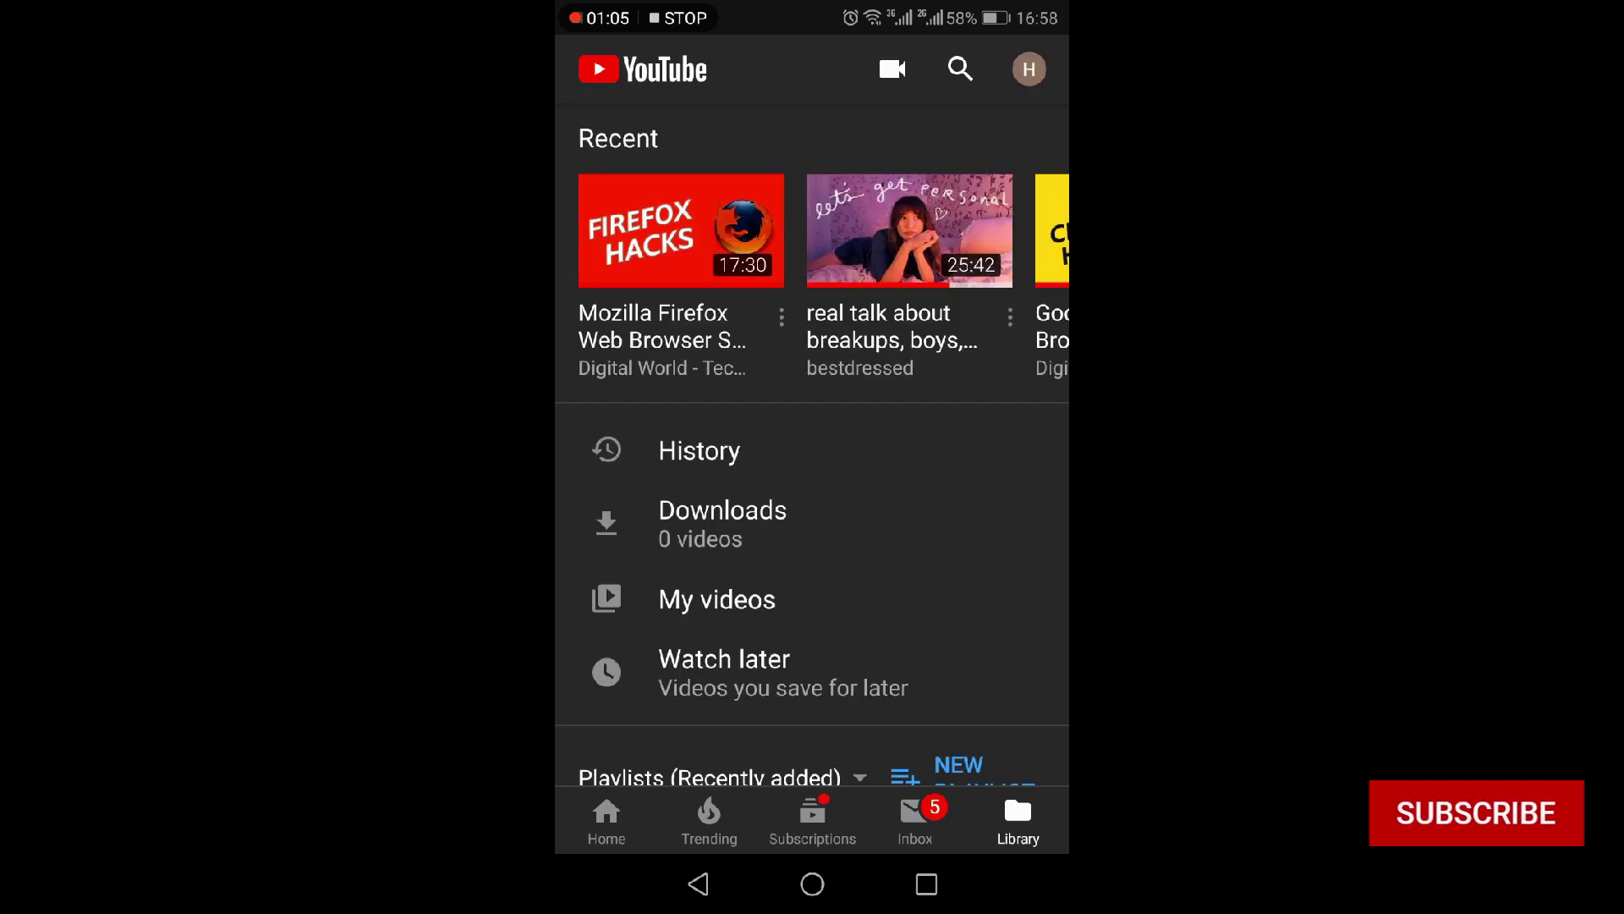
pyautogui.moveTo(982, 301); pyautogui.dragTo(592, 300)
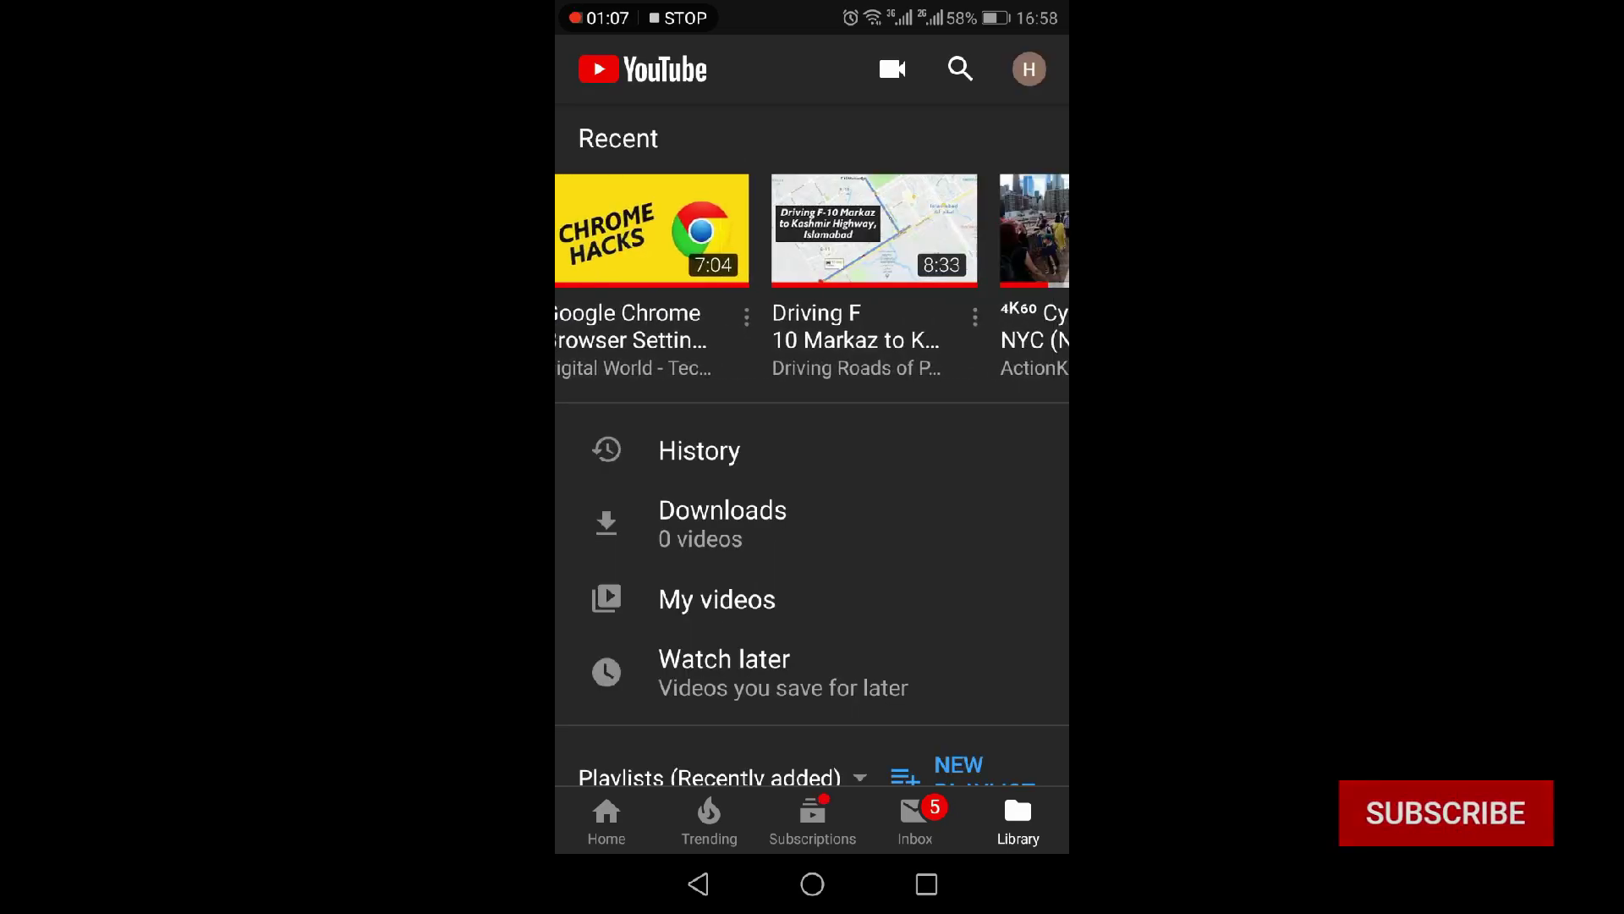
pyautogui.moveTo(1004, 307); pyautogui.dragTo(685, 322)
pyautogui.click(699, 451)
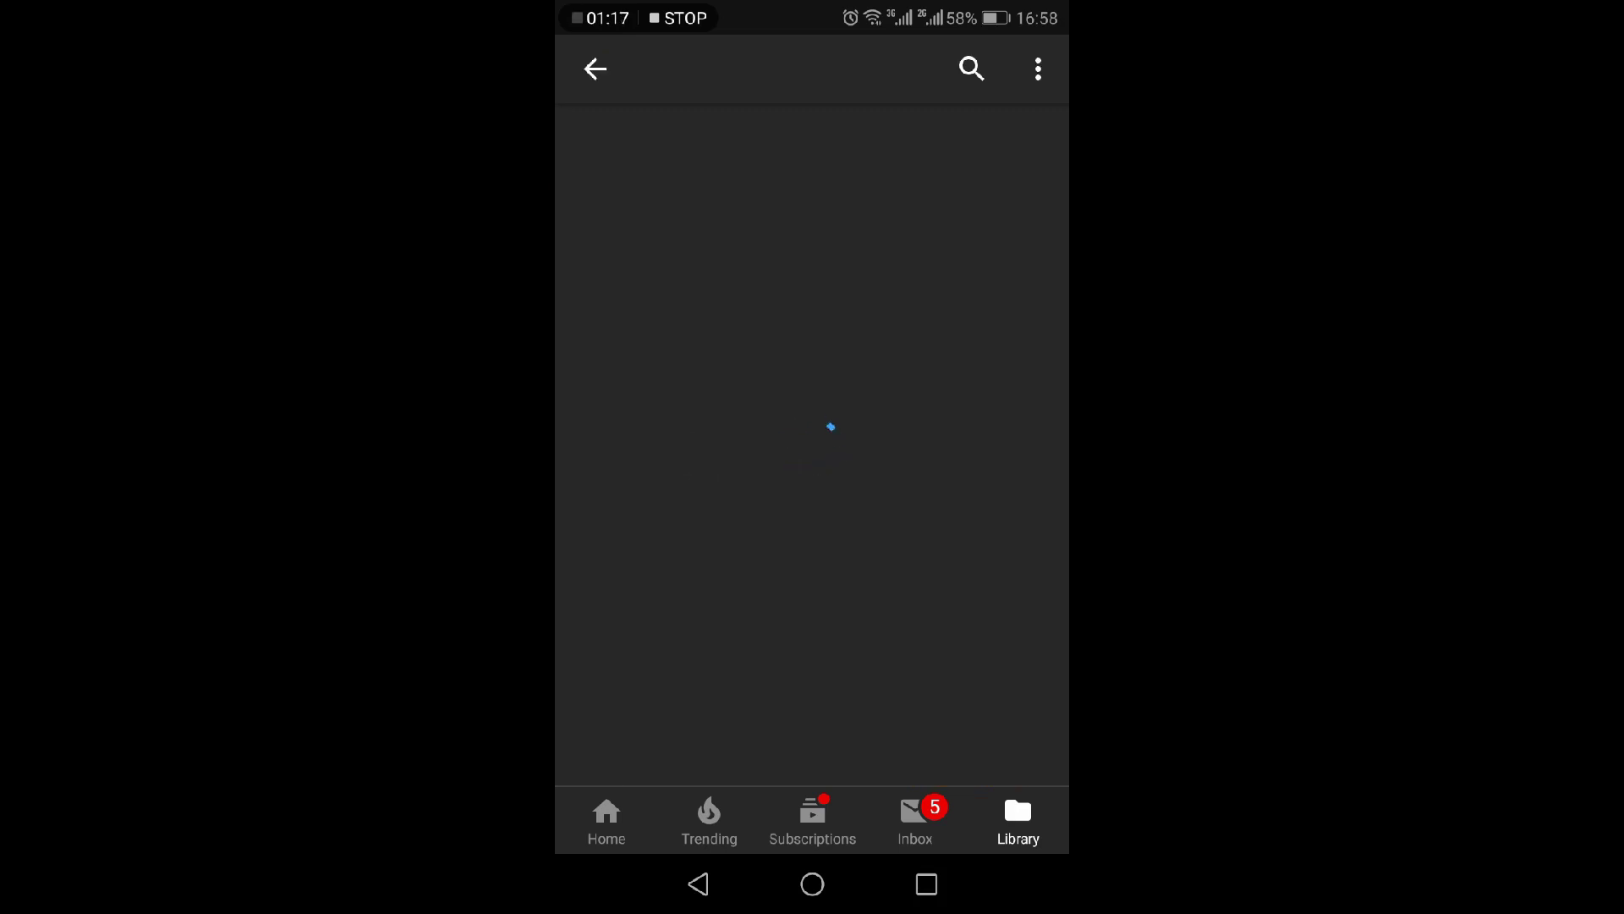
pyautogui.moveTo(987, 519); pyautogui.dragTo(986, 322)
pyautogui.moveTo(947, 575); pyautogui.dragTo(981, 360)
pyautogui.moveTo(973, 668); pyautogui.dragTo(968, 326)
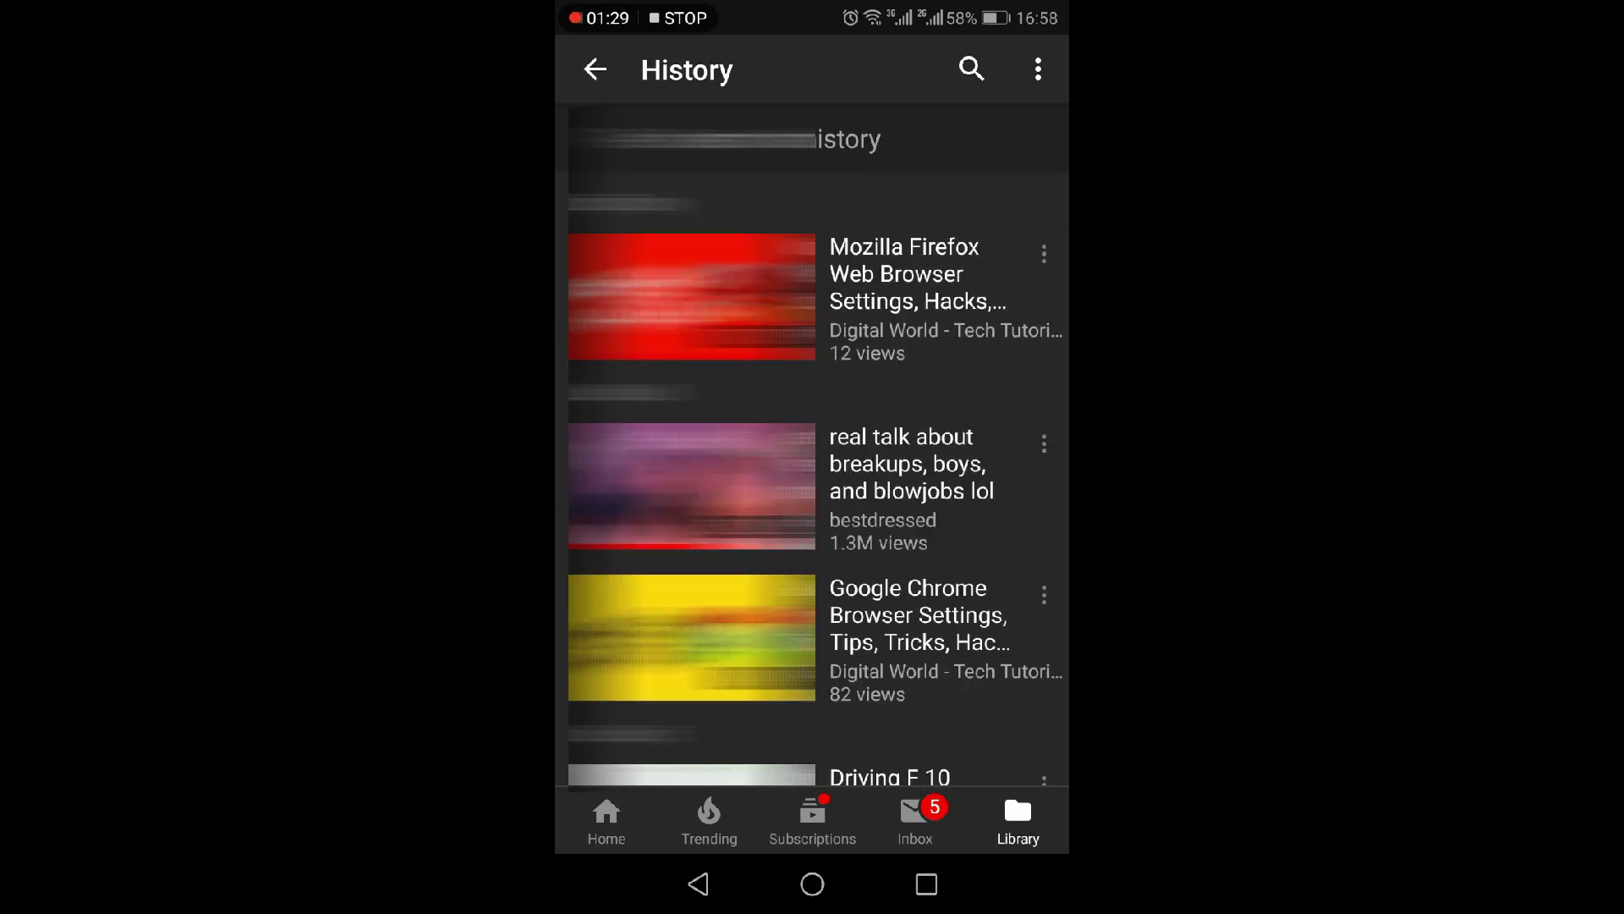
pyautogui.click(1043, 253)
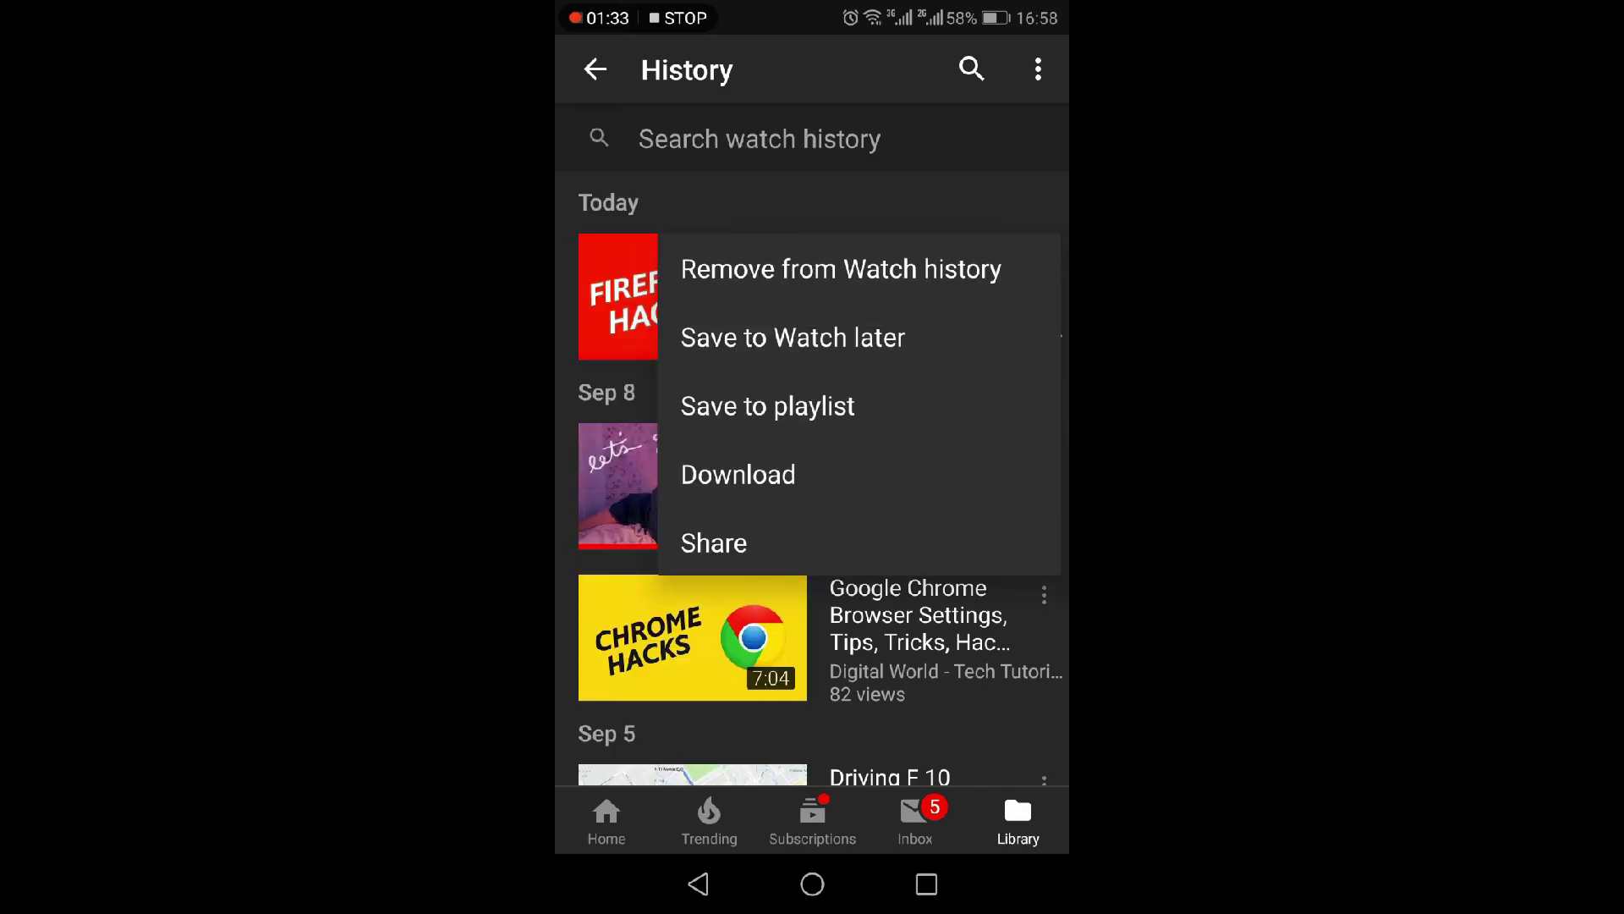
pyautogui.click(922, 269)
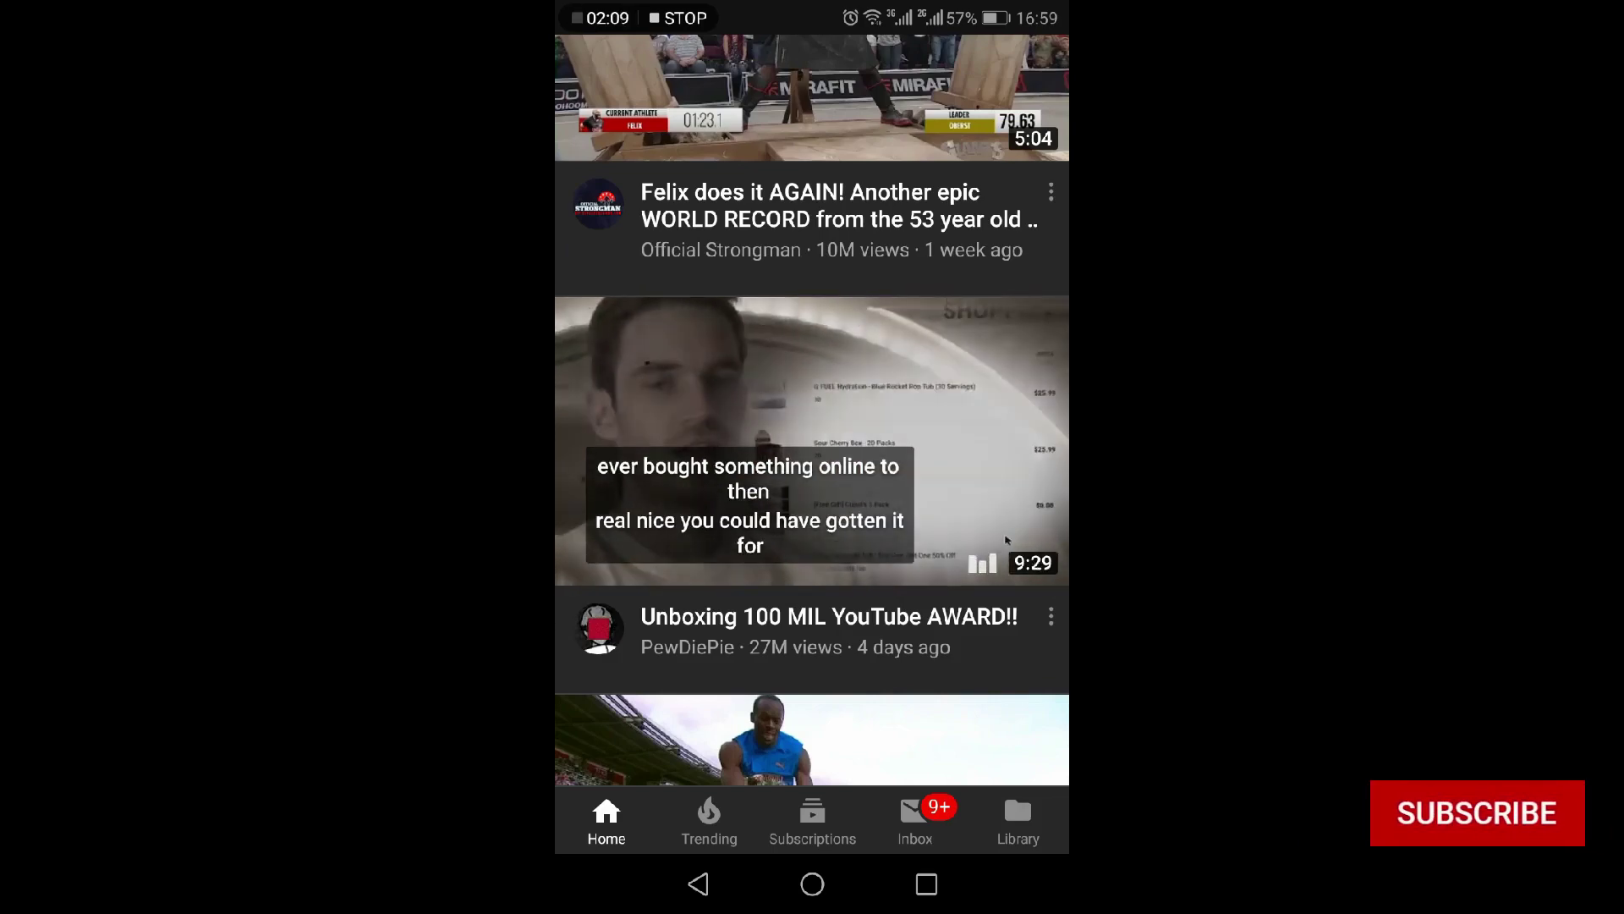
pyautogui.scroll(3, 1006, 539)
pyautogui.scroll(-3, 1007, 539)
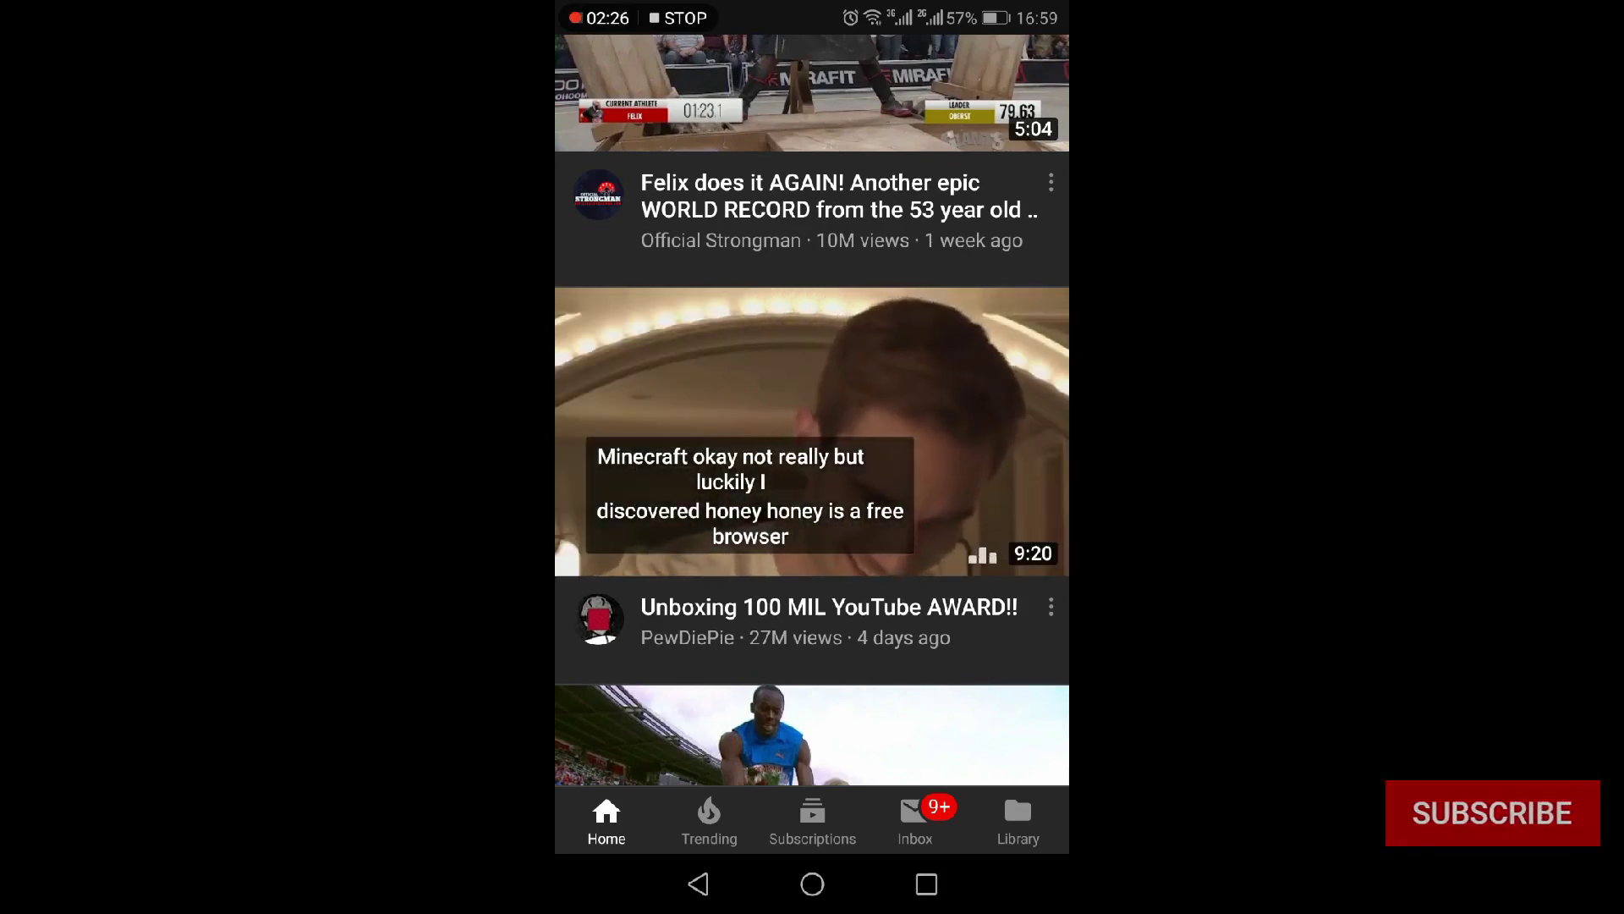
pyautogui.scroll(-3, 674, 474)
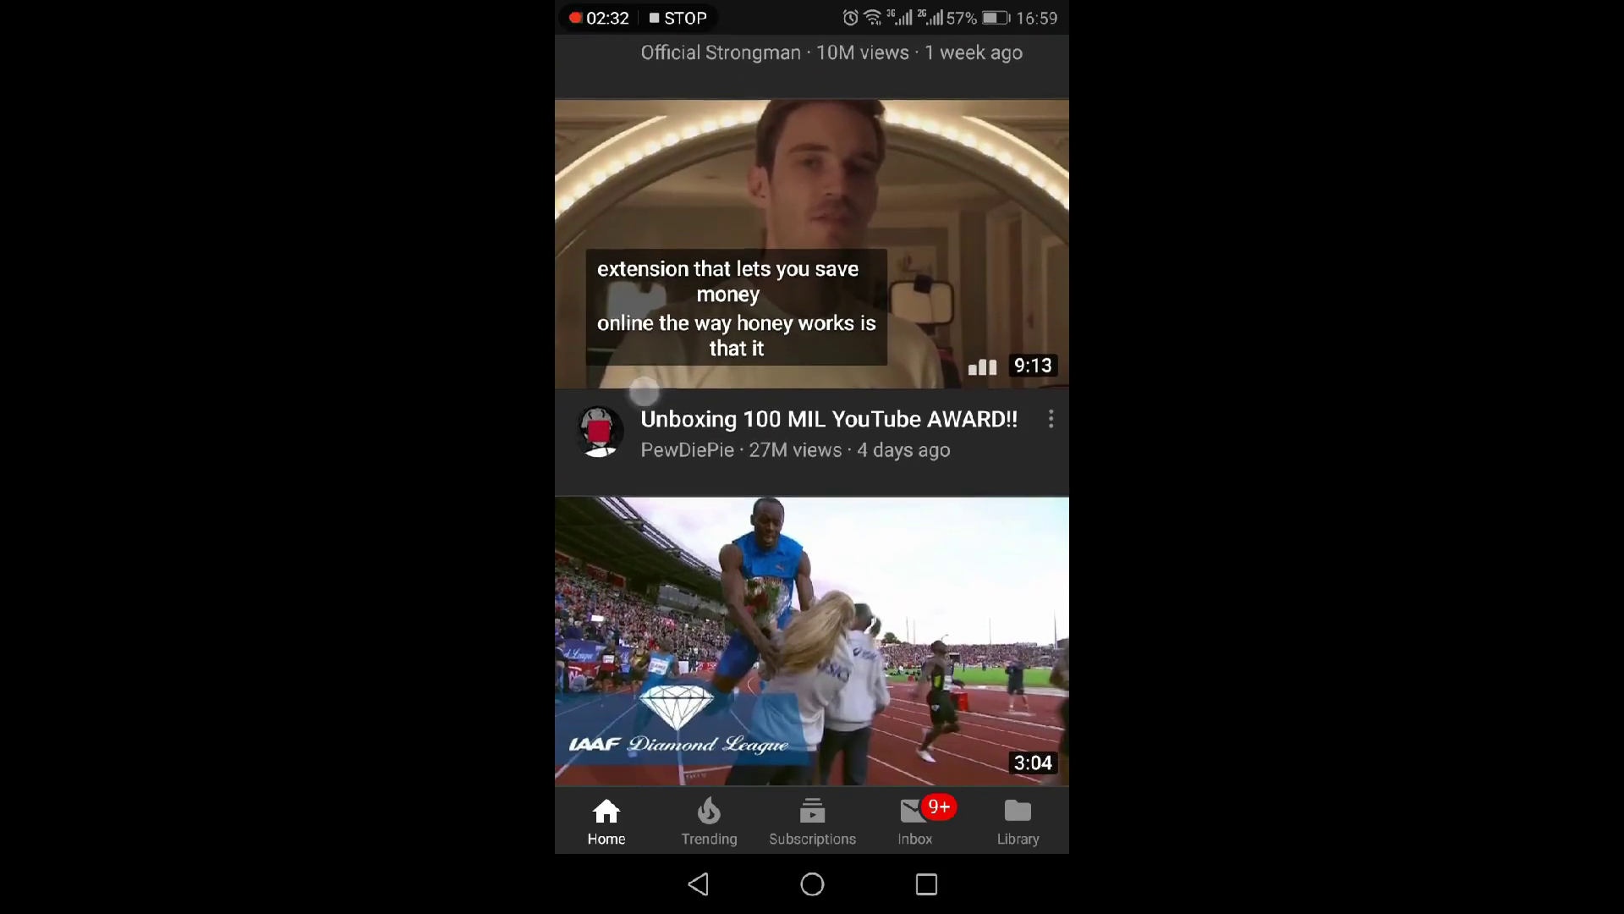
pyautogui.scroll(2, 671, 480)
pyautogui.scroll(-3, 689, 566)
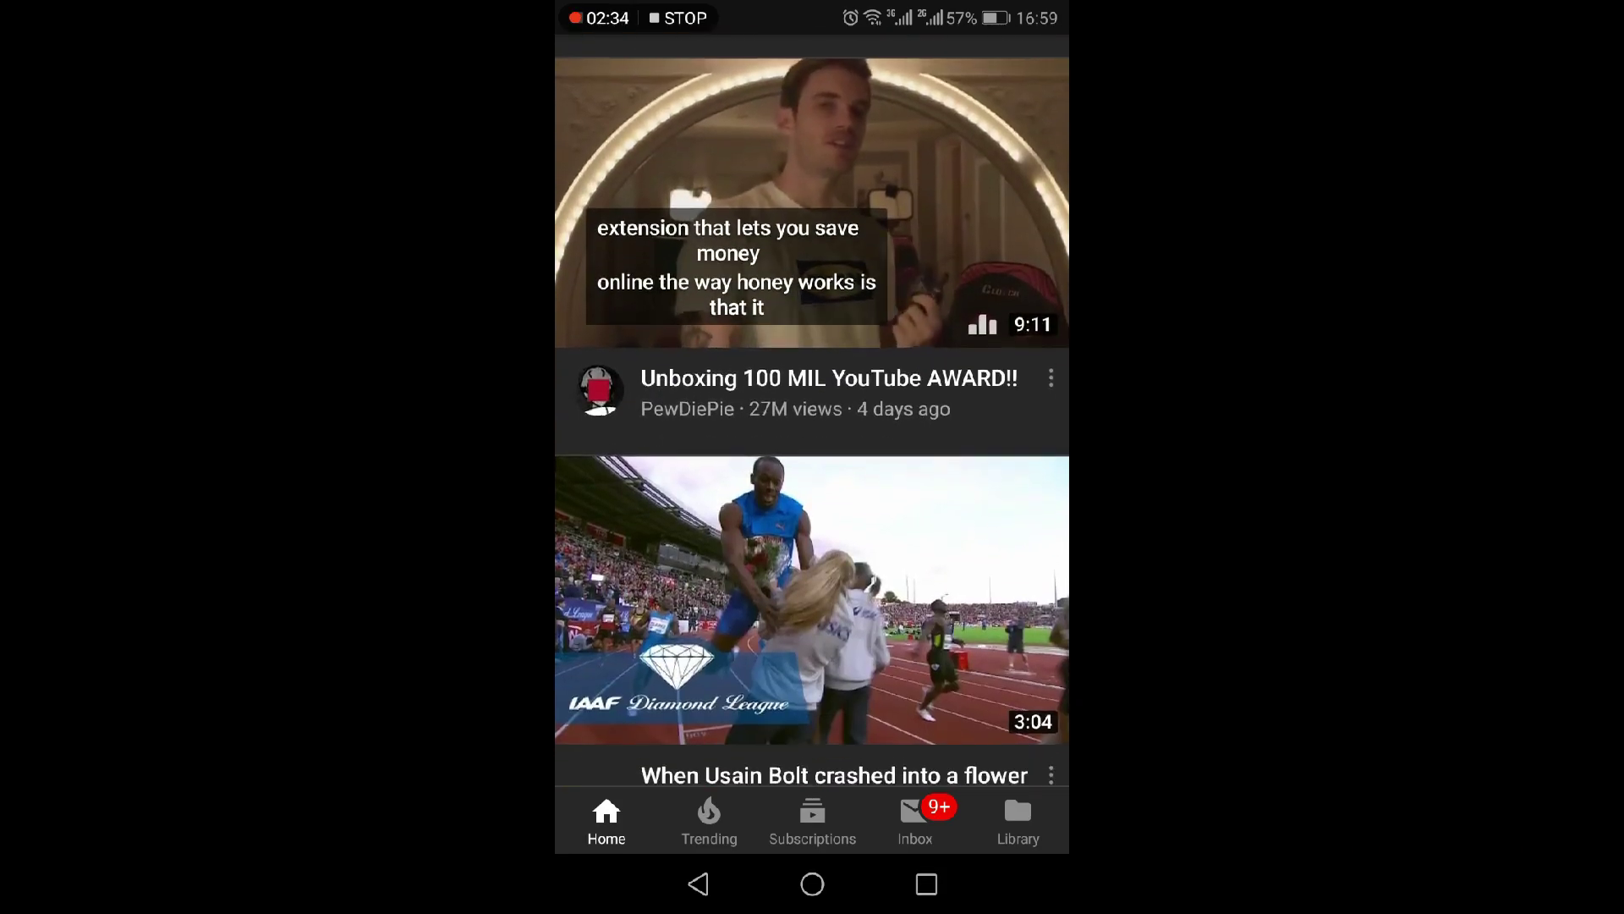
pyautogui.scroll(-4, 677, 508)
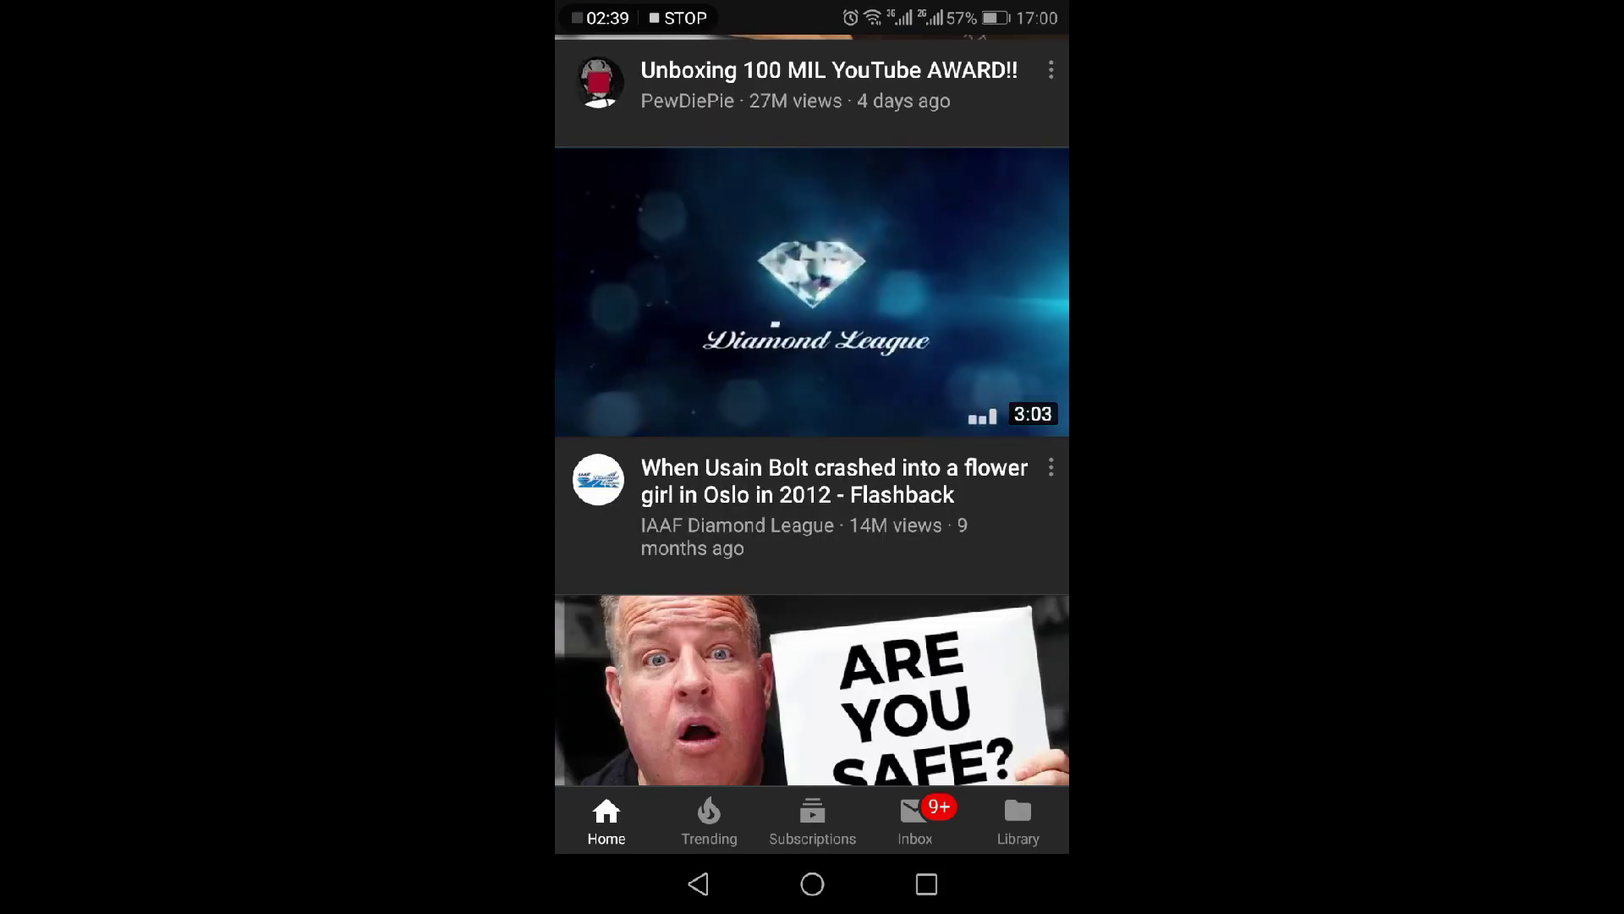